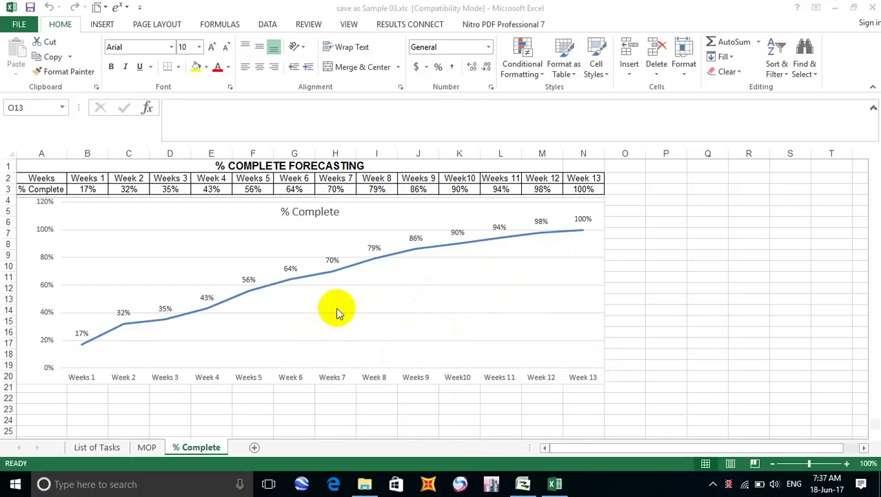
pyautogui.click(666, 277)
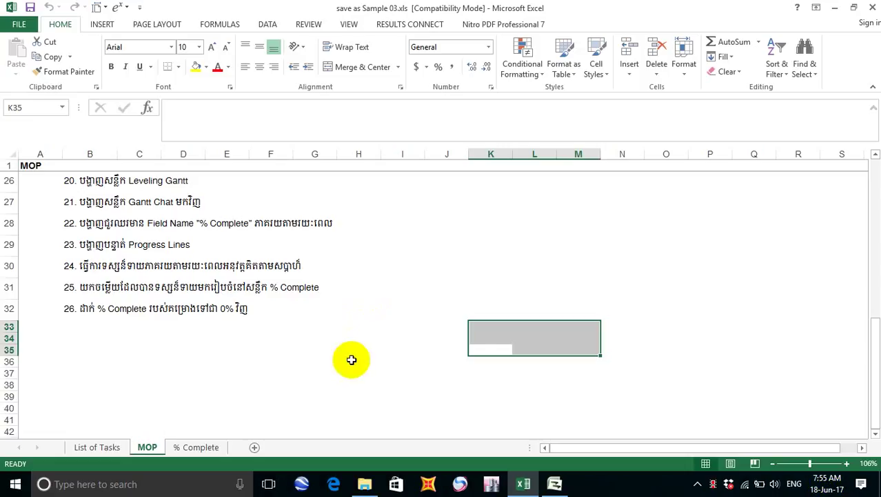
pyautogui.click(351, 358)
pyautogui.click(98, 338)
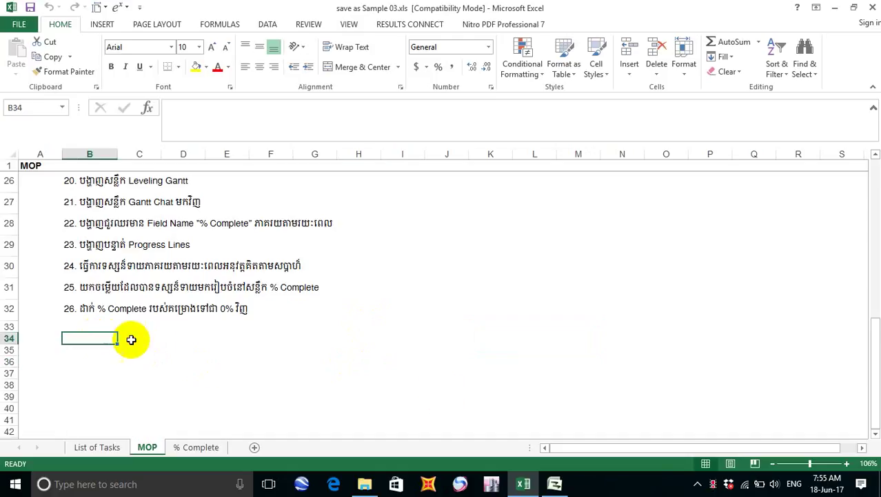
# Switch to Microsoft Project and look over the Highway Bridge task list up to its first row.
pyautogui.click(554, 483)
pyautogui.scroll(20, 365, 312)
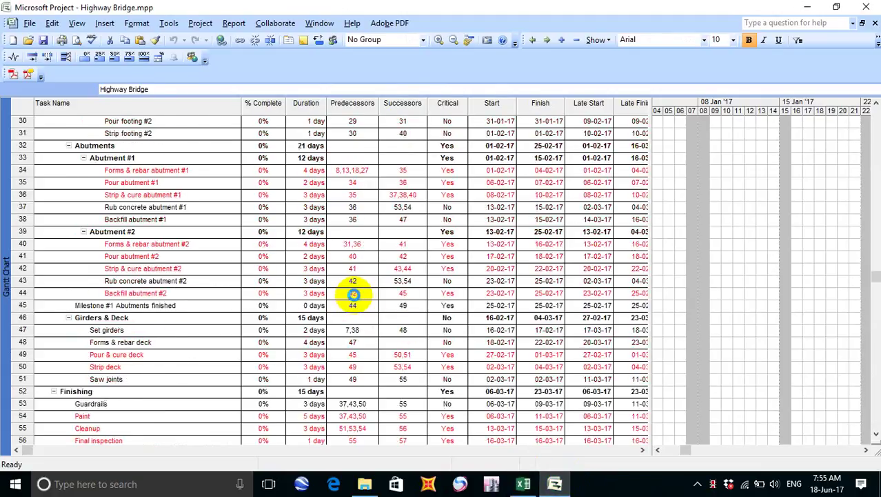
pyautogui.scroll(2, 353, 295)
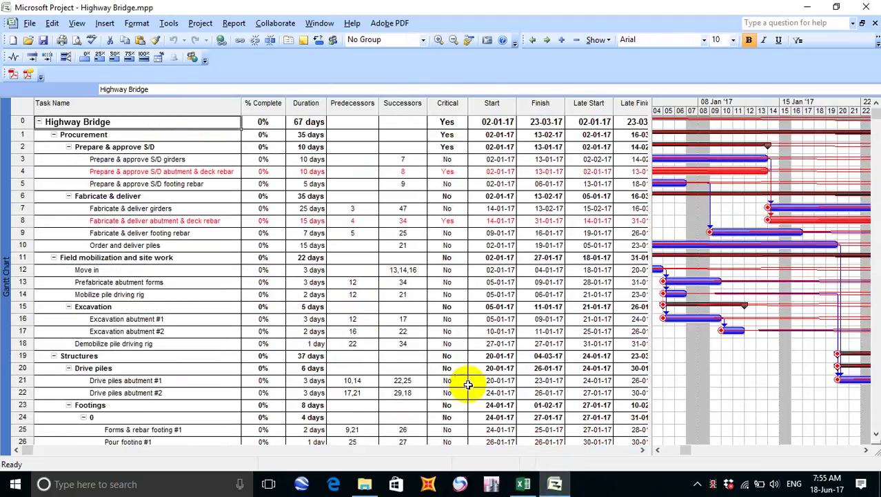
# Switch to Excel, copy item 26 of the MOP list down into cell B33 and renumber the copy as 27.
pyautogui.click(522, 487)
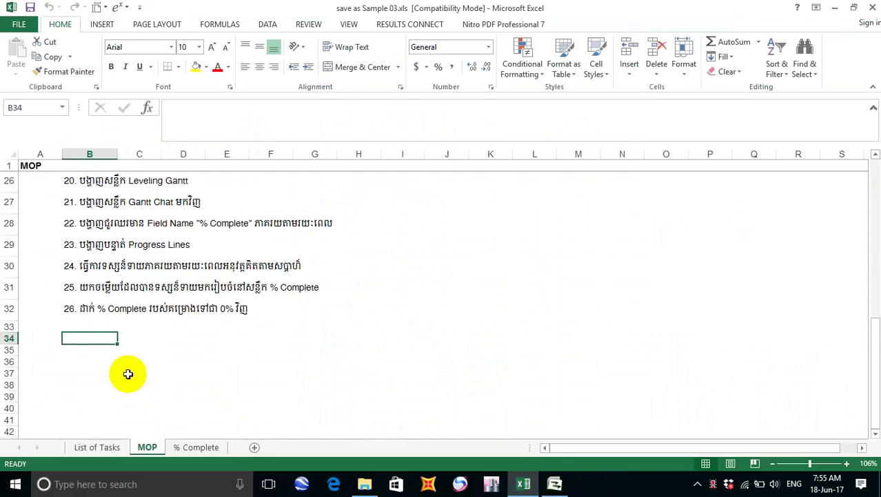
pyautogui.click(66, 325)
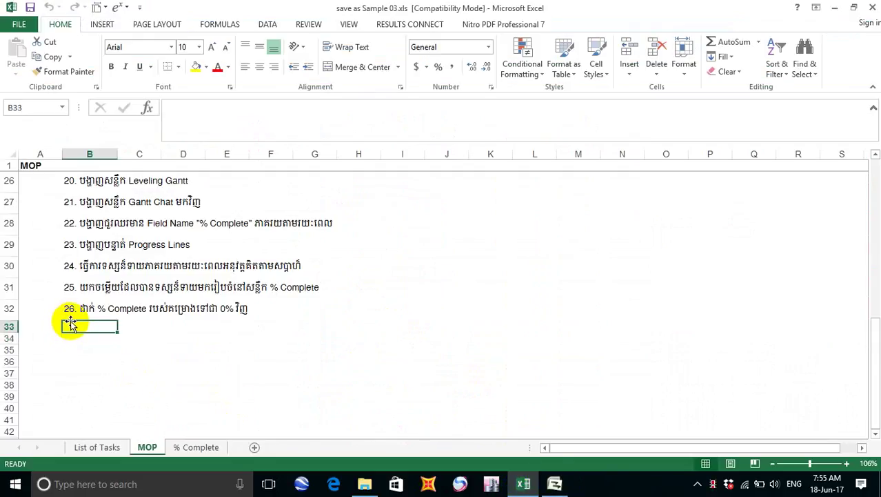
pyautogui.hotkey('ctrl', 'd')
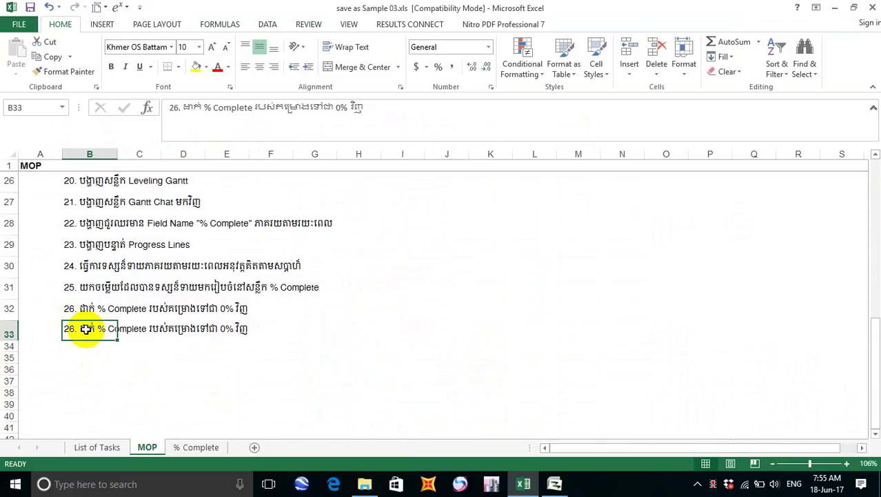
pyautogui.doubleClick(70, 333)
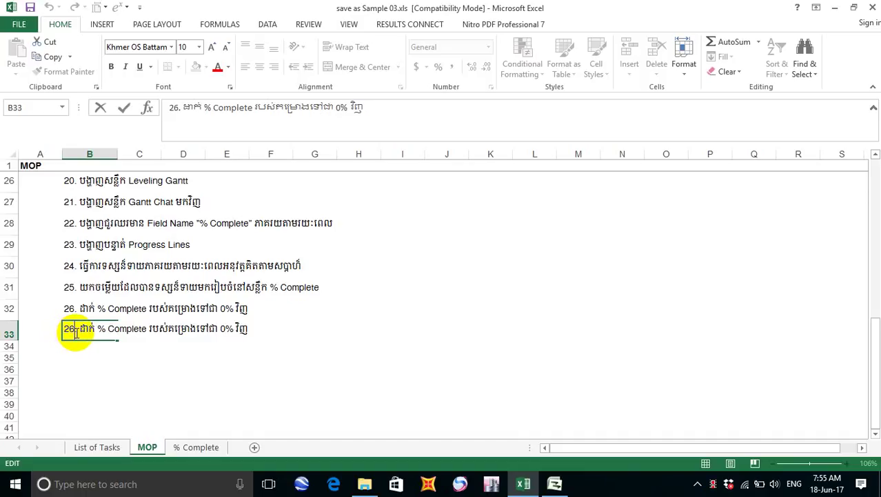
pyautogui.press('BackSpace')
pyautogui.write('7')
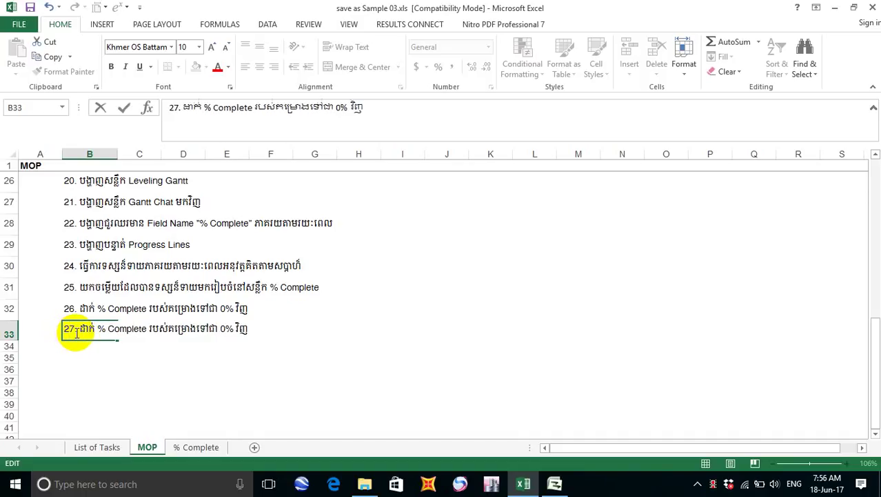
# Replace the wording after the number in item 27 with "បង្ហាញតែកាងារមាន".
pyautogui.moveTo(79, 329); pyautogui.dragTo(262, 324)
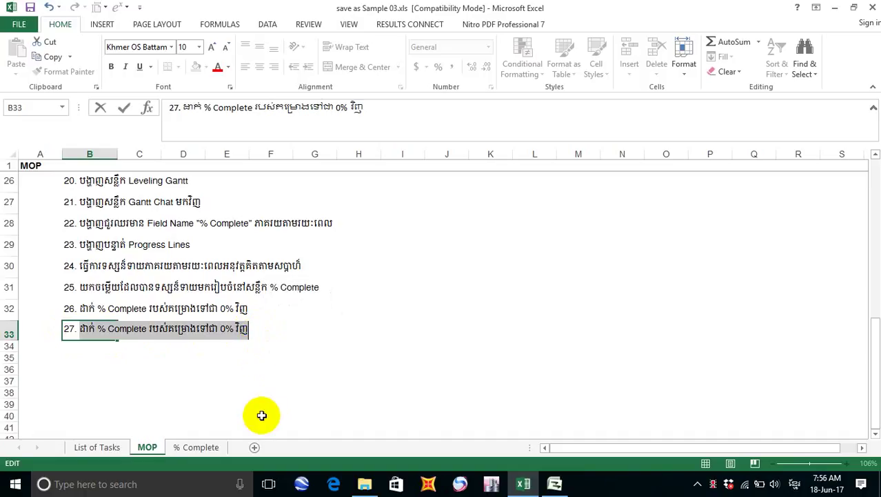
pyautogui.write('ប')
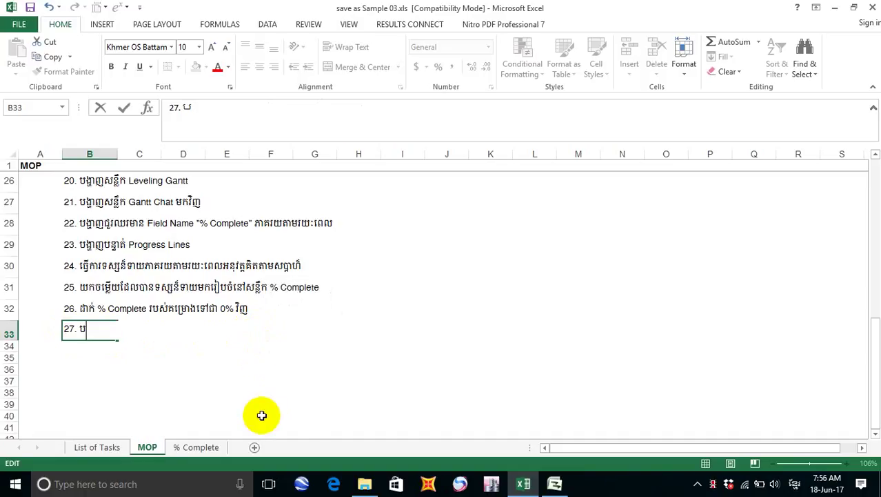
pyautogui.write('ង្ហាញតែកា')
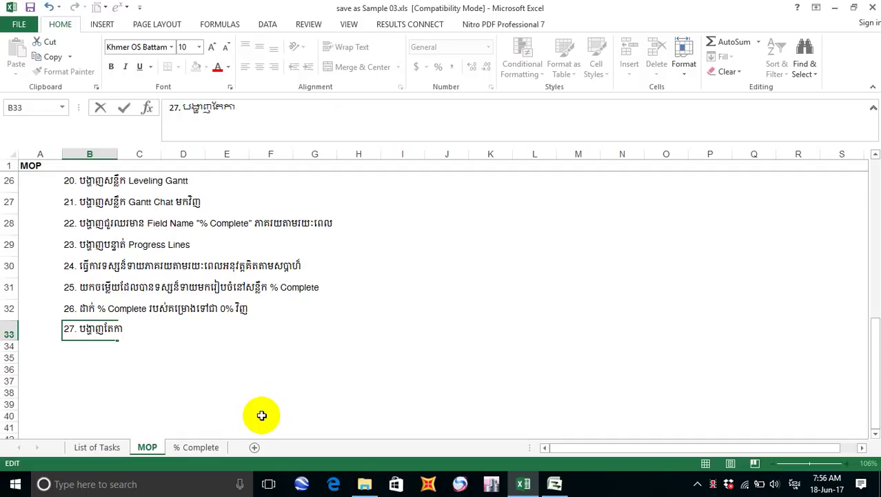
pyautogui.write('ងារមេនាញ')
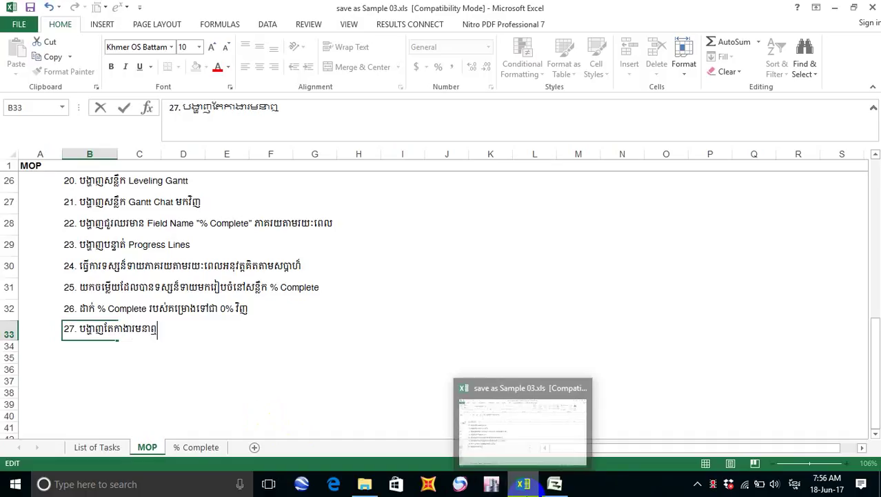
pyautogui.press('BackSpace')
pyautogui.write('ាន')
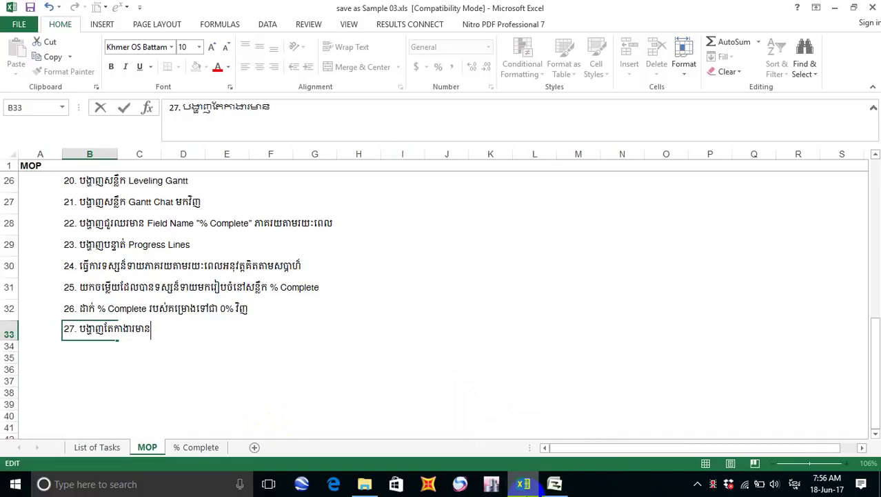
# Complete item 27 in cell B33 by appending "ឋានៈ1" and commit the entry.
pyautogui.write('ហាន')
pyautogui.moveTo(541, 486)
pyautogui.write('ះ')
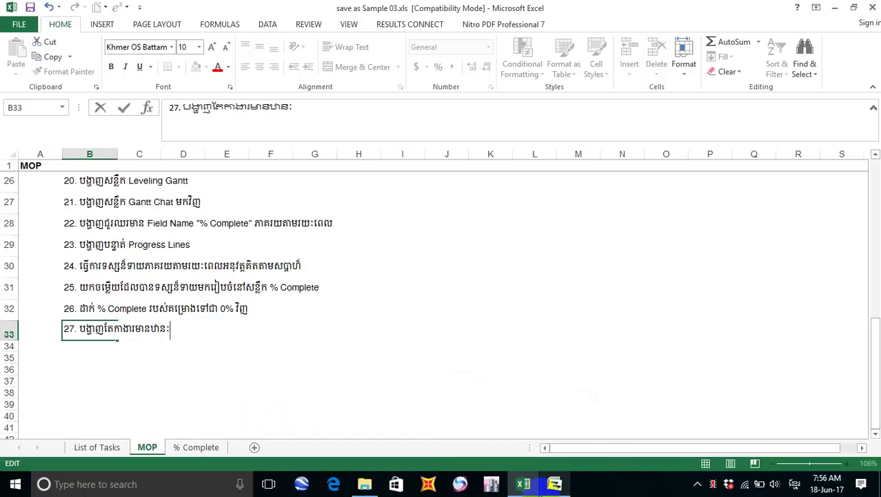
pyautogui.write('មួយ')
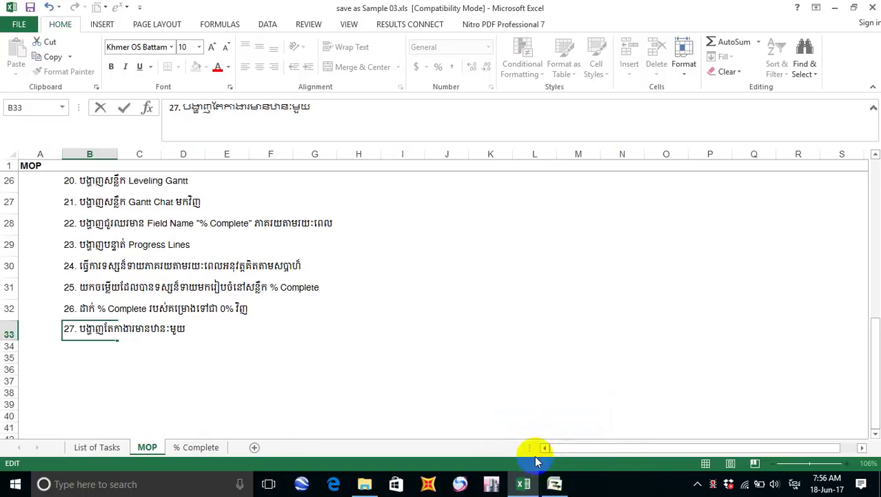
pyautogui.press('BackSpace')
pyautogui.press('BackSpace')
pyautogui.press('BackSpace')
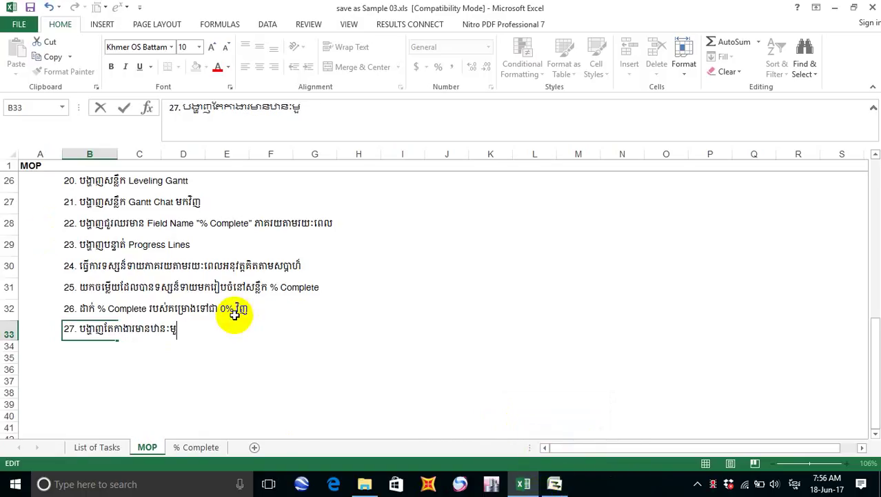
pyautogui.write('1')
pyautogui.click(71, 367)
pyautogui.click(71, 343)
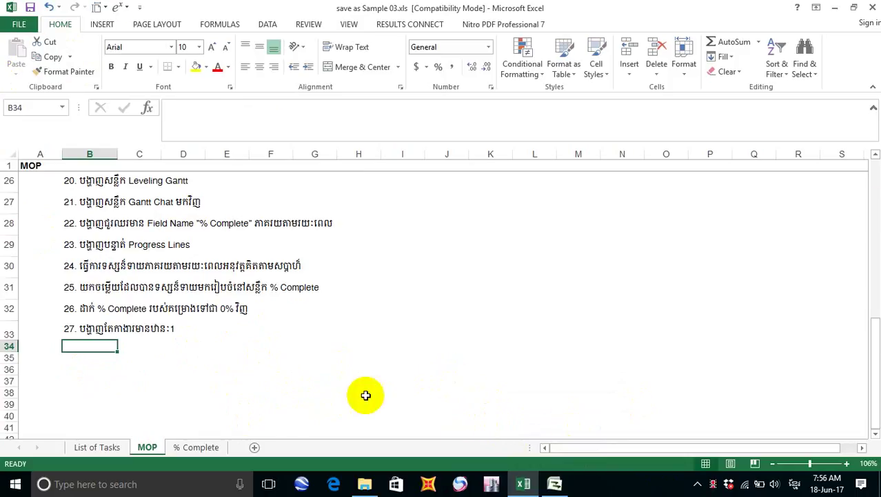
# Switch to Microsoft Project and collapse the Highway Bridge task list to Outline Level 1.
pyautogui.click(556, 483)
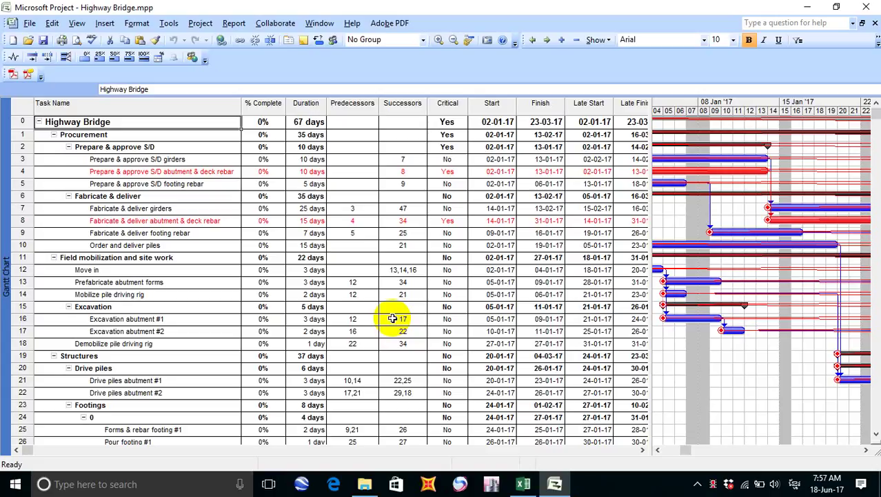
pyautogui.press('alt')
pyautogui.hotkey('alt', 'shift')
pyautogui.hotkey('alt', 'shift', 's')
pyautogui.press('Down')
pyautogui.press('Return')
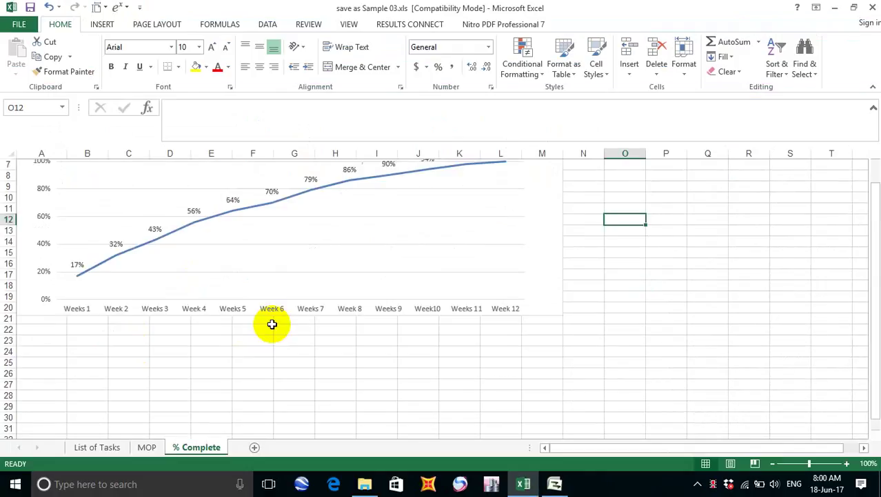
# Switch to the MOP sheet in Excel, copy item 27 down into cell B34 and renumber the copy as 28.
pyautogui.click(147, 447)
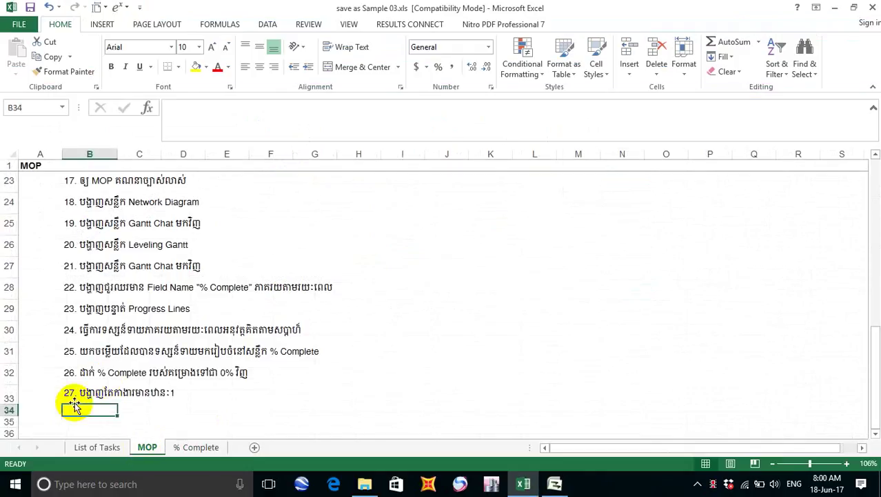
pyautogui.hotkey('ctrl', 'd')
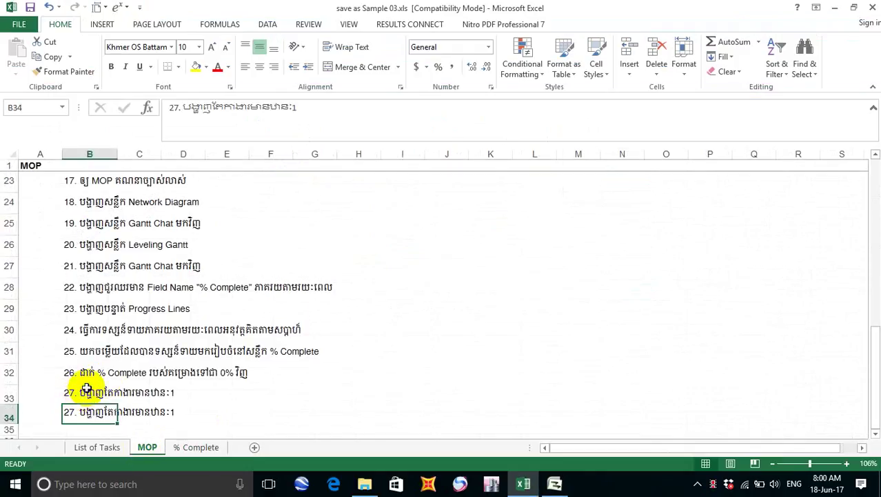
pyautogui.scroll(-3, 76, 331)
pyautogui.doubleClick(73, 220)
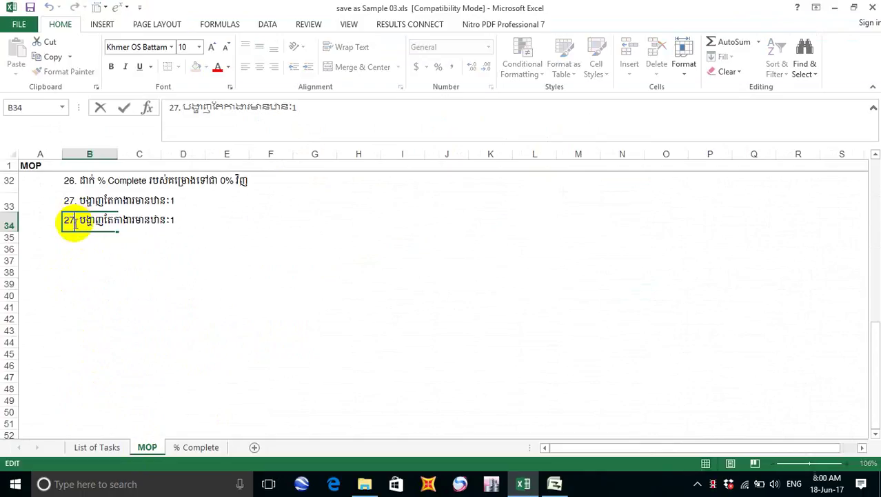
pyautogui.press('BackSpace')
pyautogui.write('8')
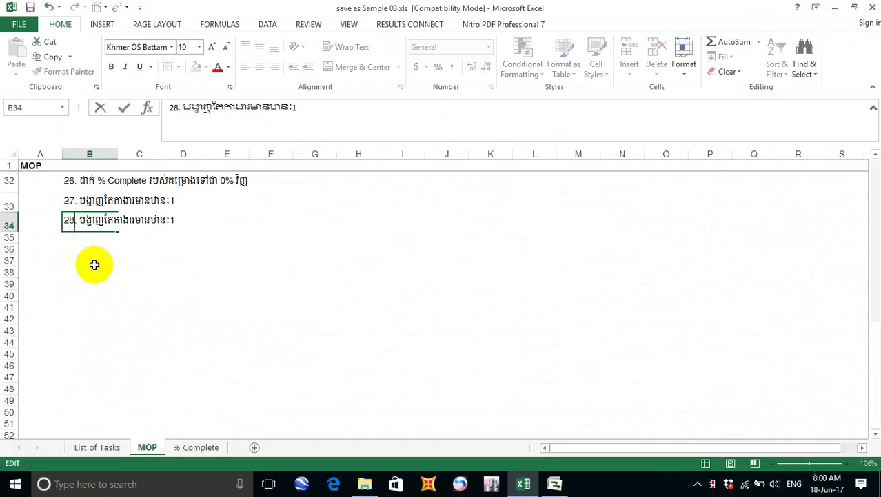
# Reword item 28 in cell B34 to read "បង្ហាញគ្រប់កាងារមកវិញ" and commit the entry.
pyautogui.moveTo(102, 218); pyautogui.dragTo(113, 219)
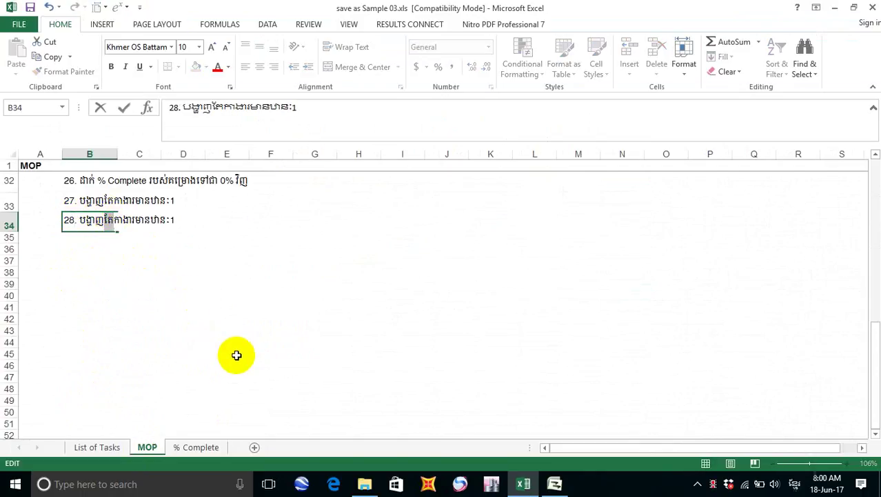
pyautogui.write('ក')
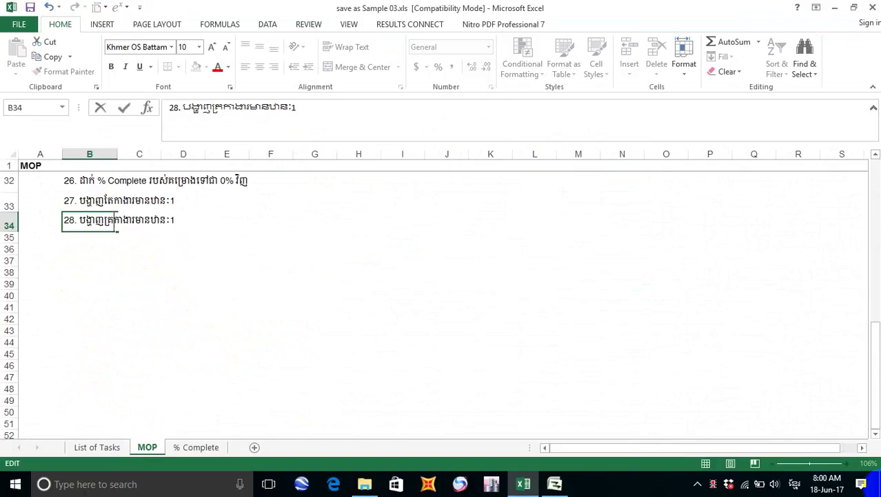
pyautogui.write('្រប់')
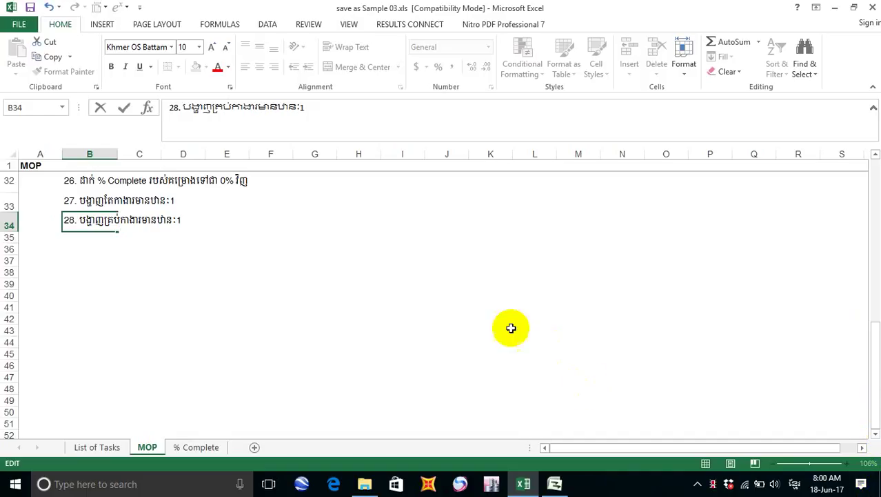
pyautogui.moveTo(141, 220); pyautogui.dragTo(196, 221)
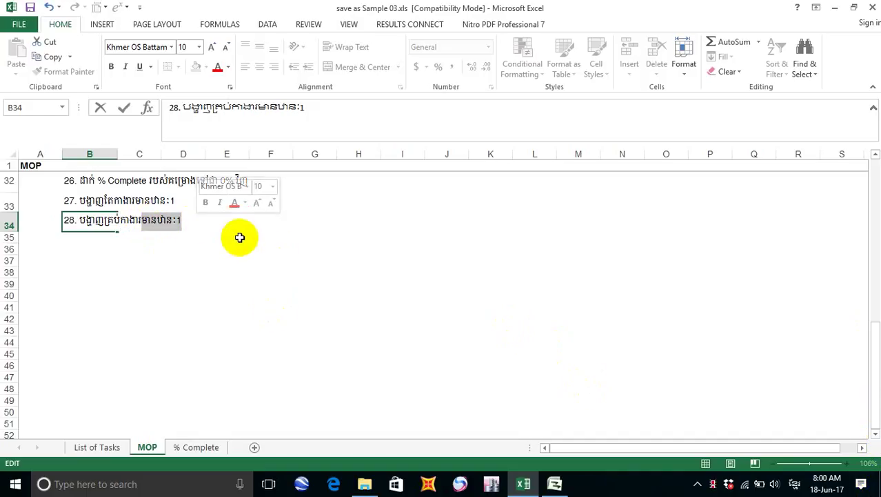
pyautogui.write('មក')
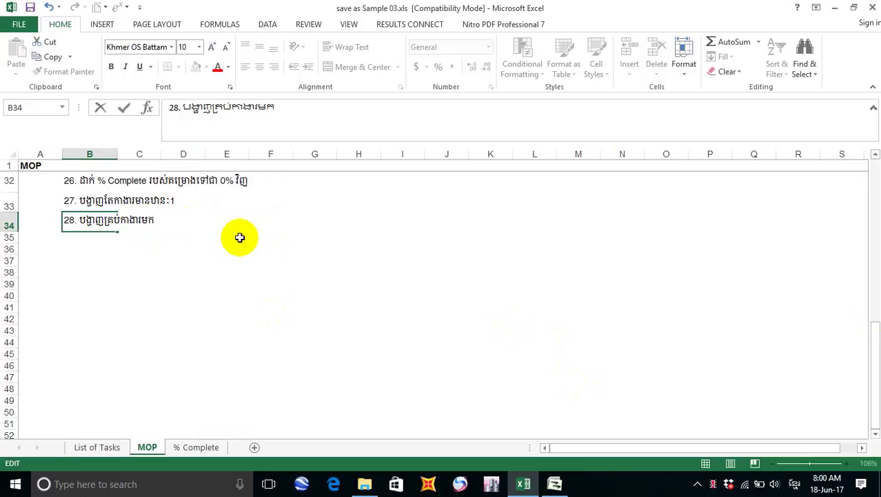
pyautogui.write('រ')
pyautogui.write('ិញ')
pyautogui.click(183, 248)
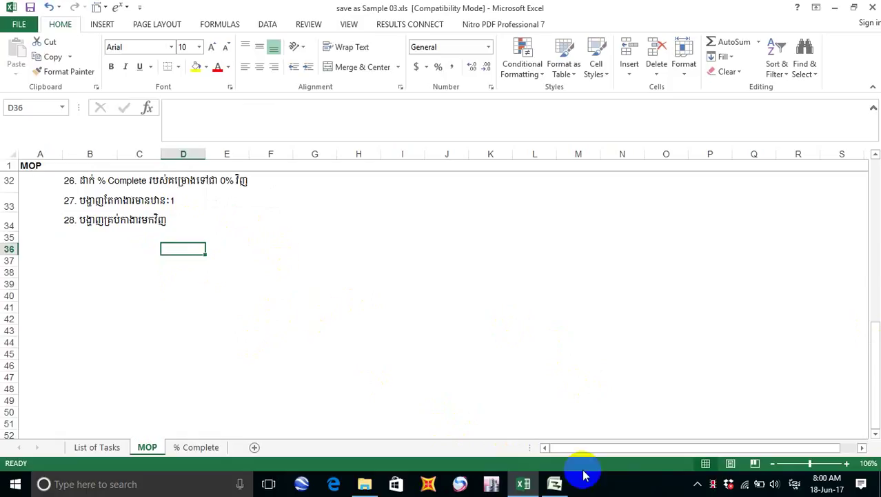
# Switch to Microsoft Project and show all subtasks of the Highway Bridge schedule.
pyautogui.click(555, 483)
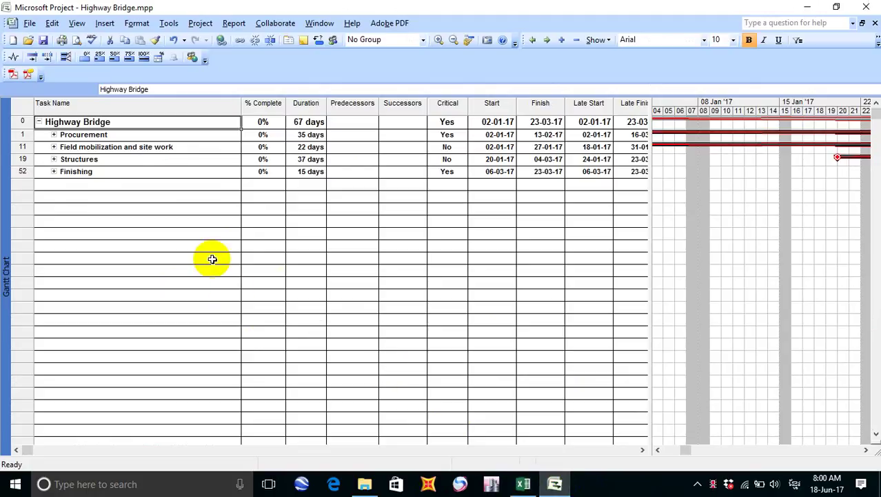
pyautogui.press('alt')
pyautogui.click(259, 258)
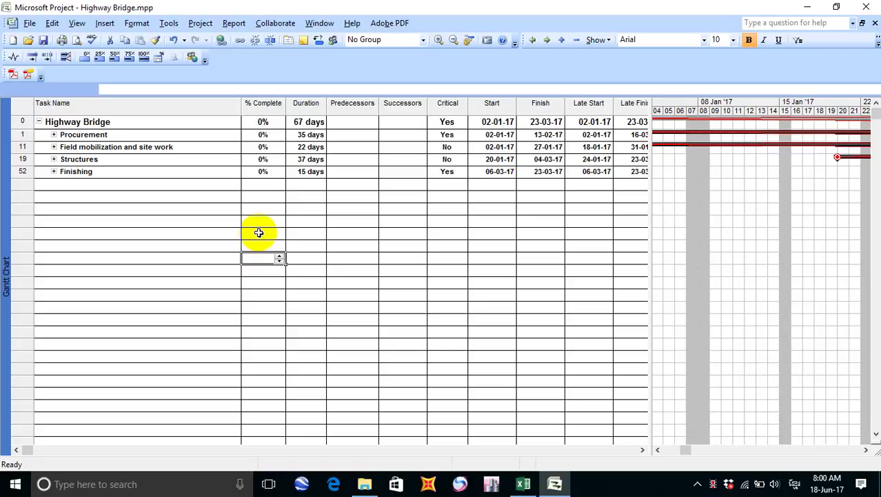
pyautogui.hotkey('ctrl', 'Tab')
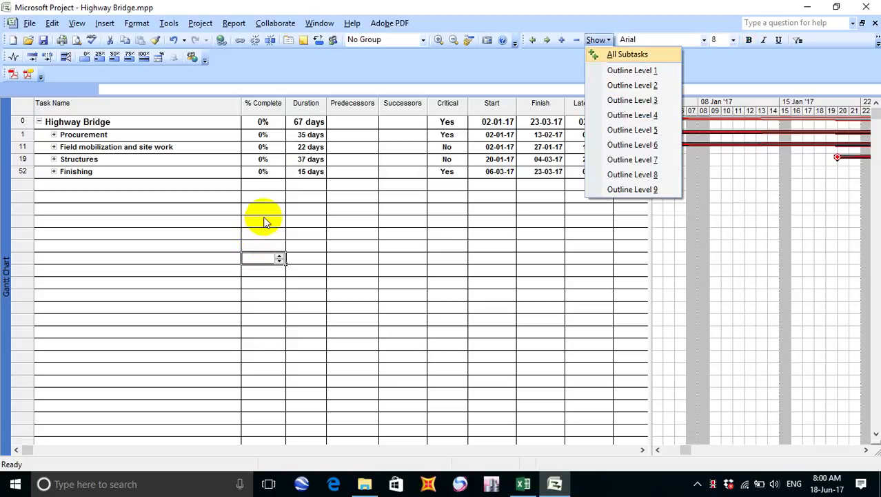
pyautogui.press('Return')
# Switch to the MOP sheet in Excel and append "(Alt s 1)" to item 27 in cell B33.
pyautogui.click(522, 484)
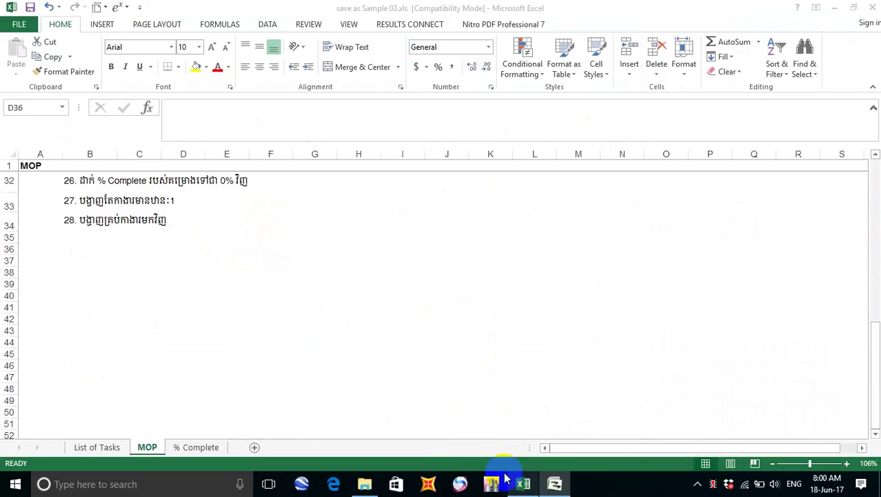
pyautogui.click(204, 203)
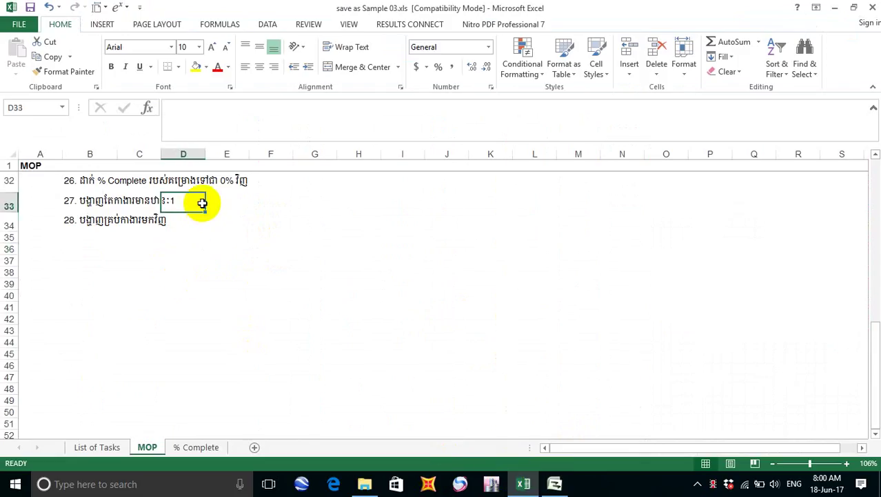
pyautogui.click(75, 200)
pyautogui.doubleClick(176, 200)
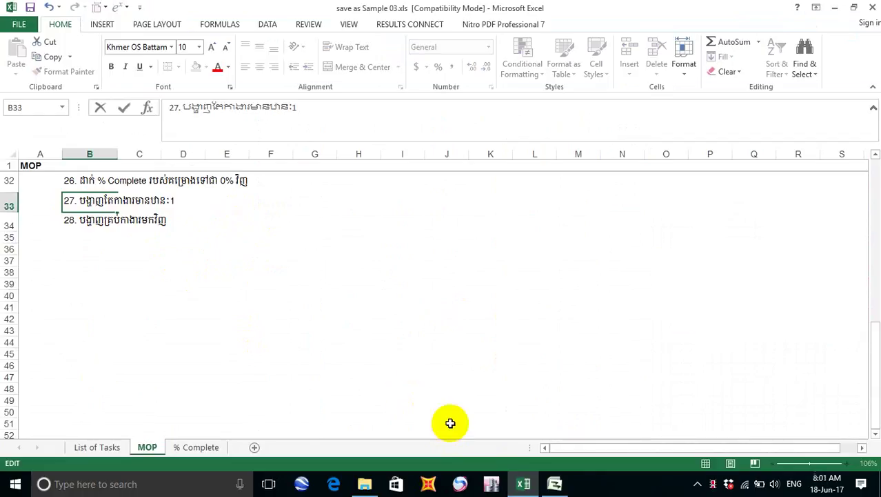
pyautogui.write('(A')
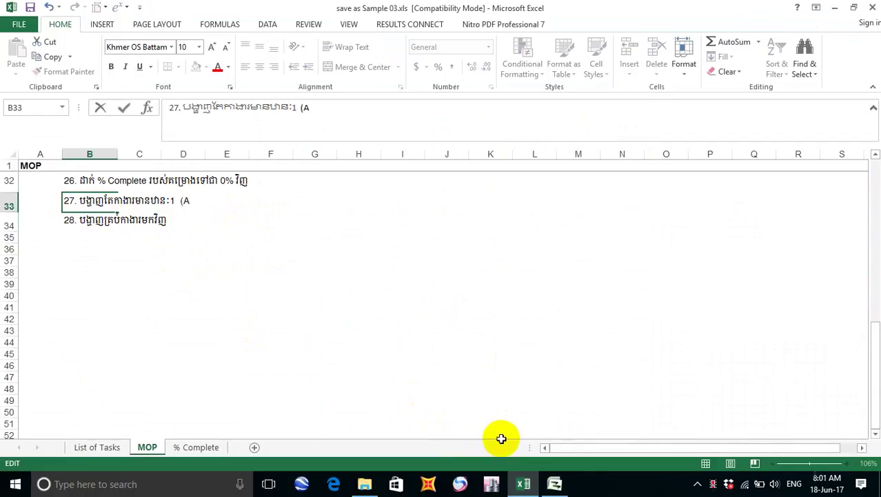
pyautogui.write('tl')
pyautogui.press('BackSpace')
pyautogui.press('BackSpace')
pyautogui.write('l')
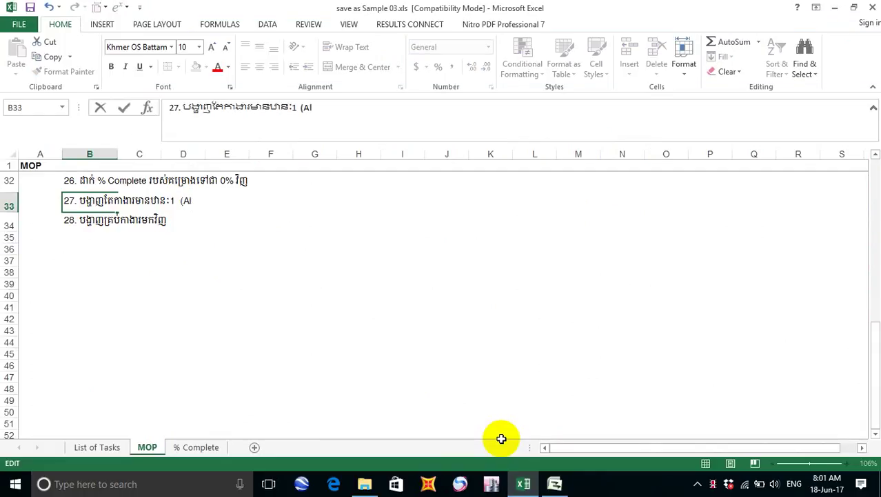
pyautogui.write('t s 1)')
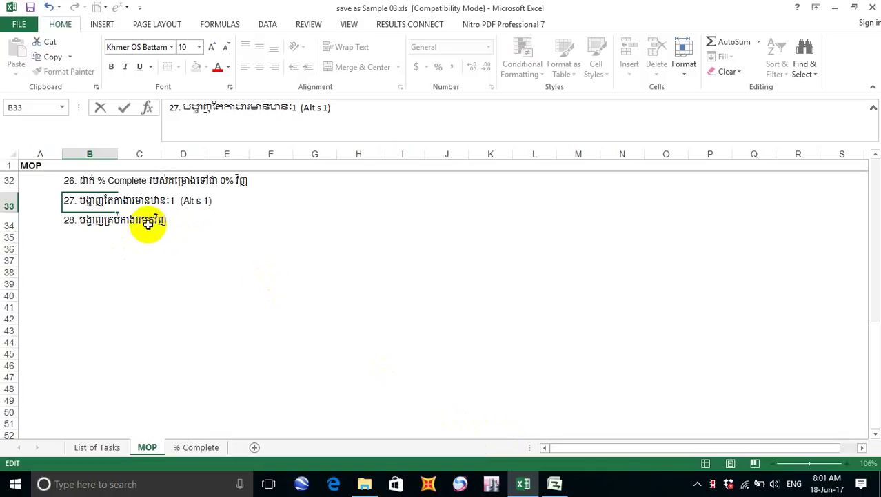
# Append "(Alt s A) មាន់ចឹកស្រូវ" to the end of item 28 in cell B34.
pyautogui.click(143, 221)
pyautogui.doubleClick(71, 224)
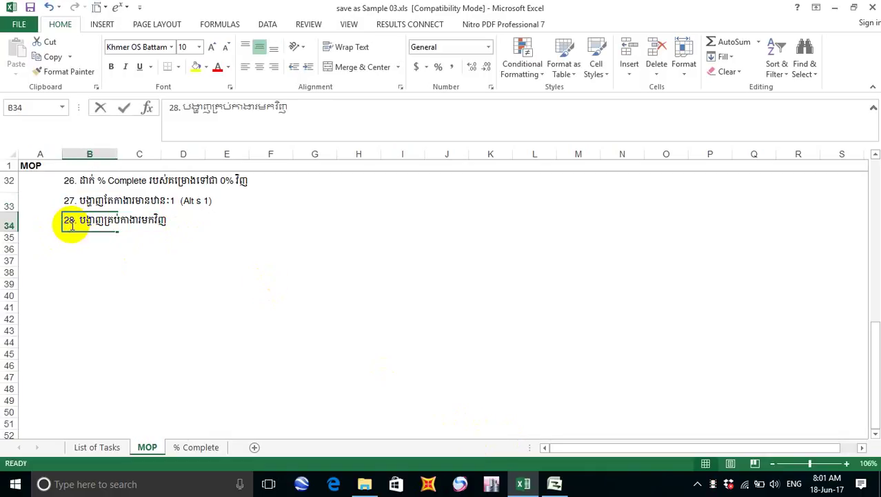
pyautogui.click(178, 220)
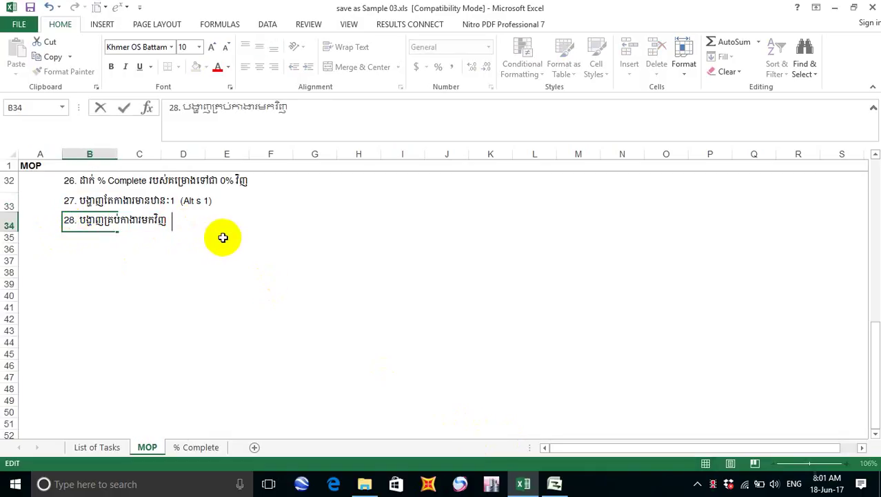
pyautogui.write('(Alt s ')
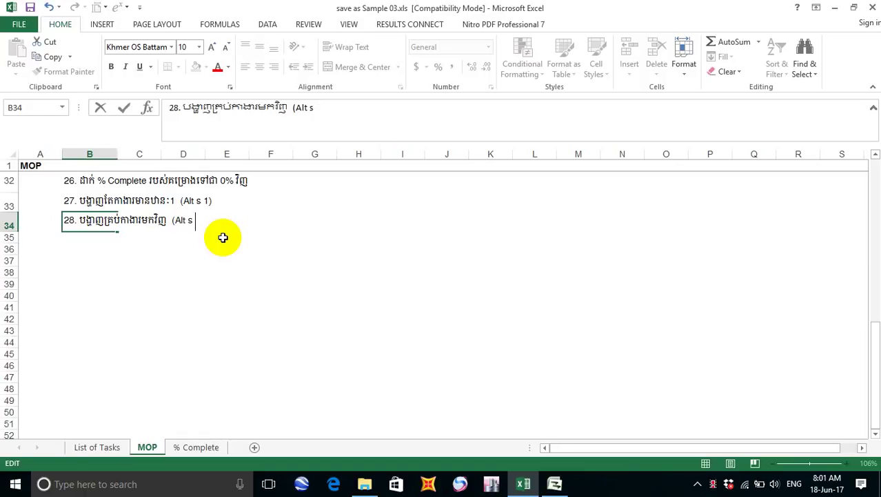
pyautogui.write('A) មាន់')
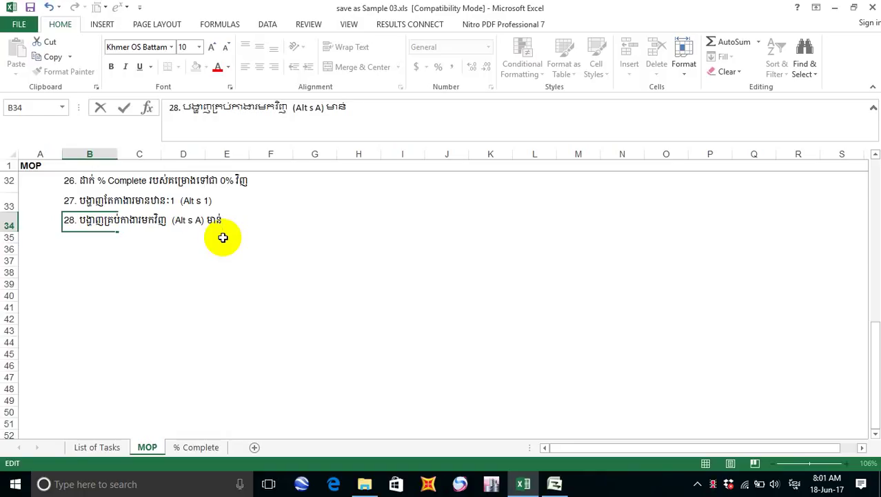
pyautogui.write('ថីកស្រូ')
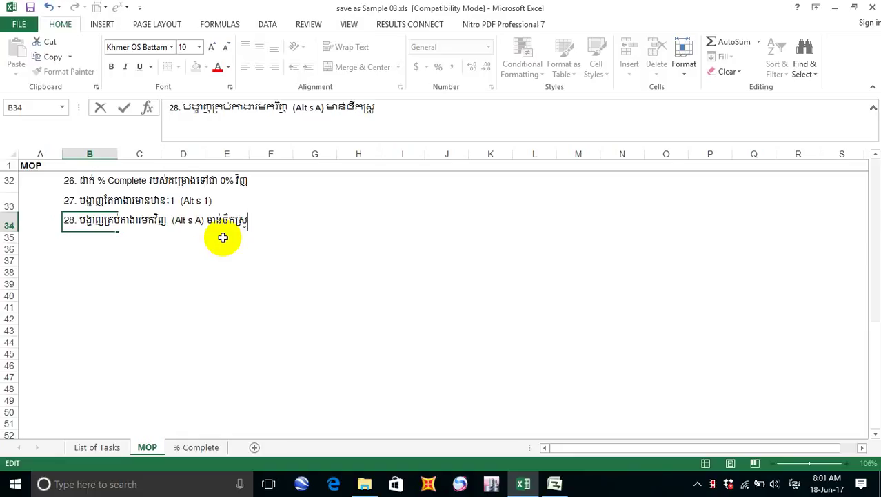
pyautogui.write('វ')
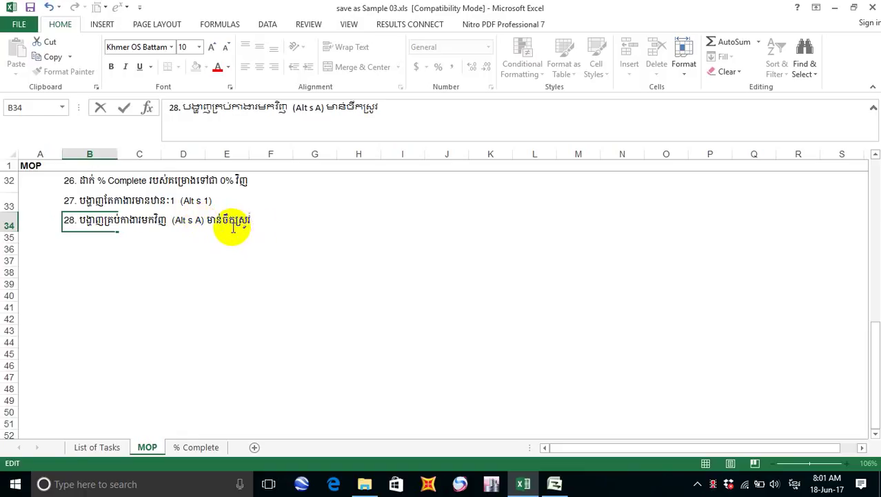
# Enclose the whole note at the end of item 28 in an outer pair of parentheses and commit the entry.
pyautogui.click(172, 219)
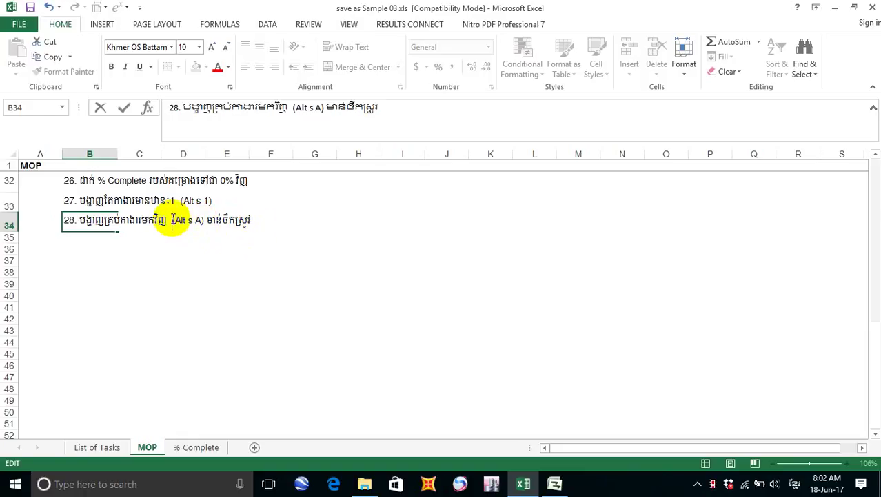
pyautogui.write('(')
pyautogui.click(259, 218)
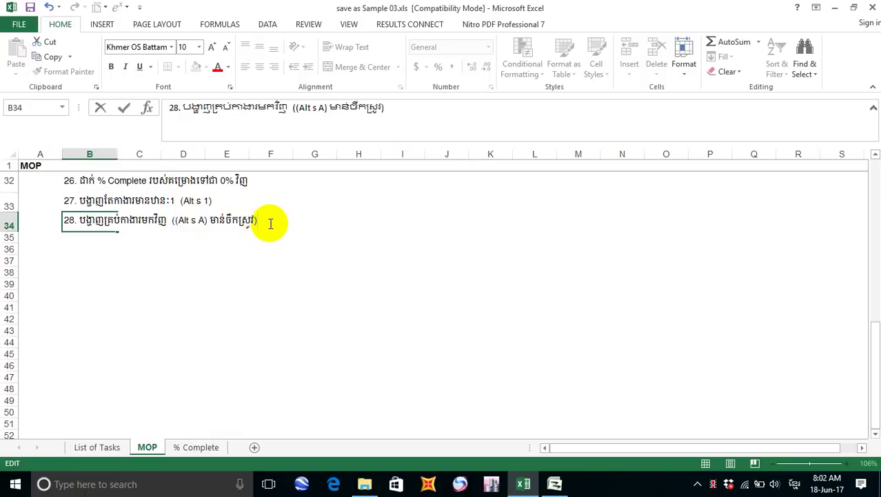
pyautogui.click(259, 260)
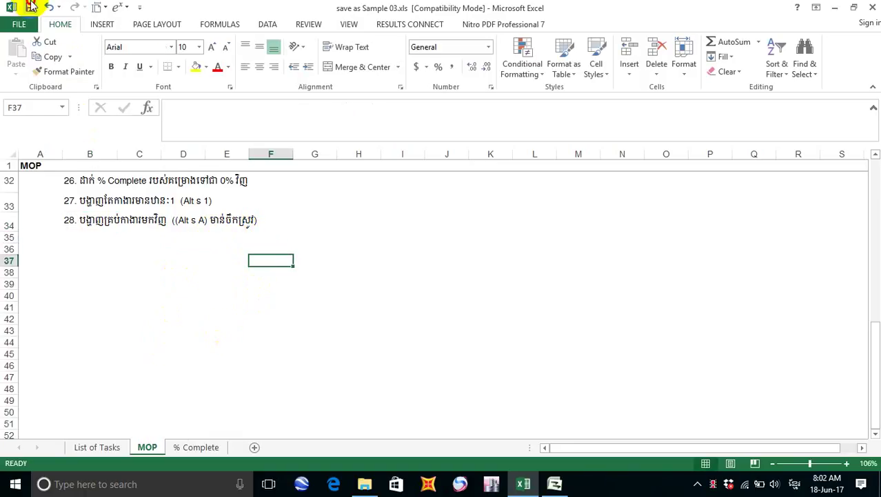
pyautogui.click(168, 269)
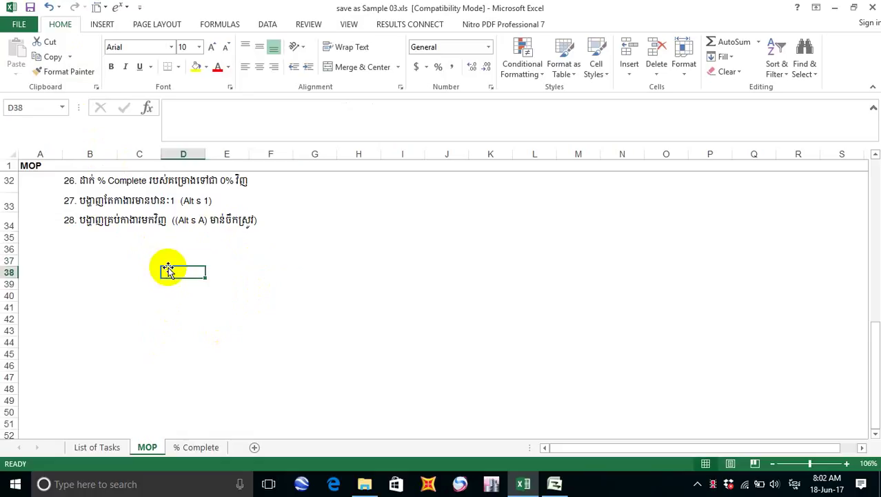
# Copy item 28 down into cell B35 and renumber the copy as 29.
pyautogui.click(556, 485)
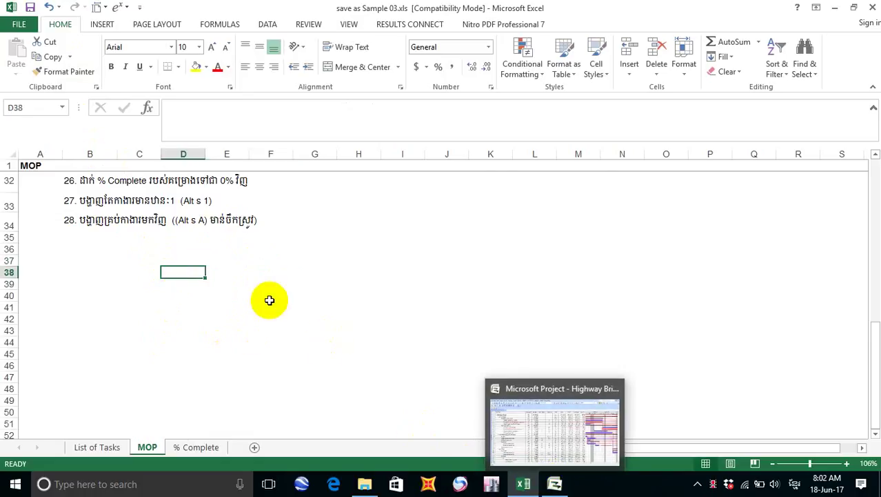
pyautogui.click(72, 235)
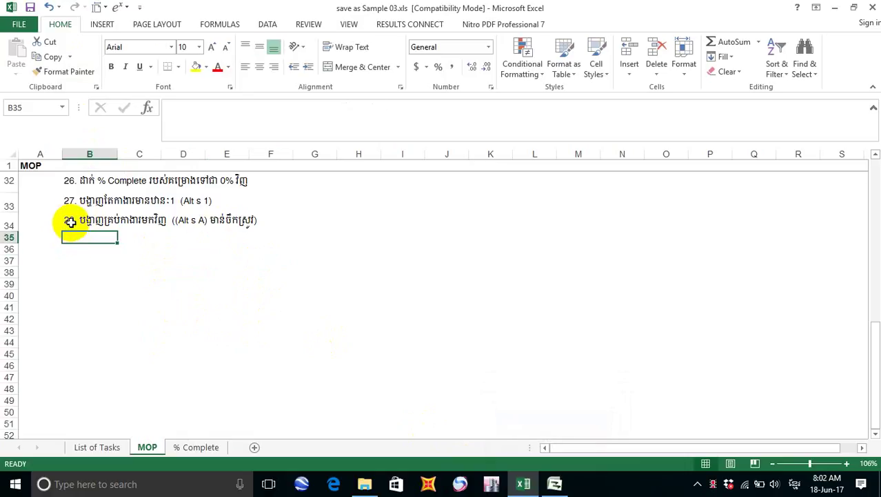
pyautogui.hotkey('ctrl', 'd')
pyautogui.doubleClick(72, 241)
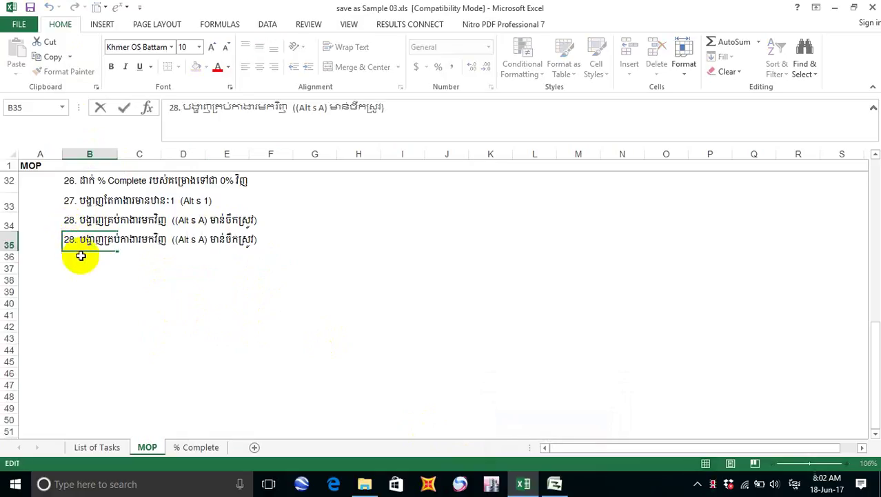
pyautogui.press('BackSpace')
pyautogui.write('9')
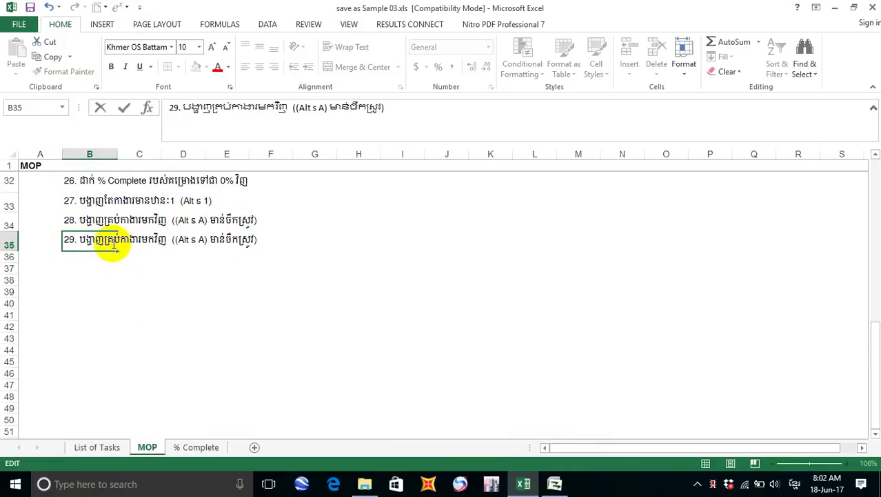
# Reword item 29 in cell B35 to read "បង្ហាញសន្លឹក Tracking Gantt" and commit the entry.
pyautogui.moveTo(103, 240); pyautogui.dragTo(258, 241)
pyautogui.press('BackSpace')
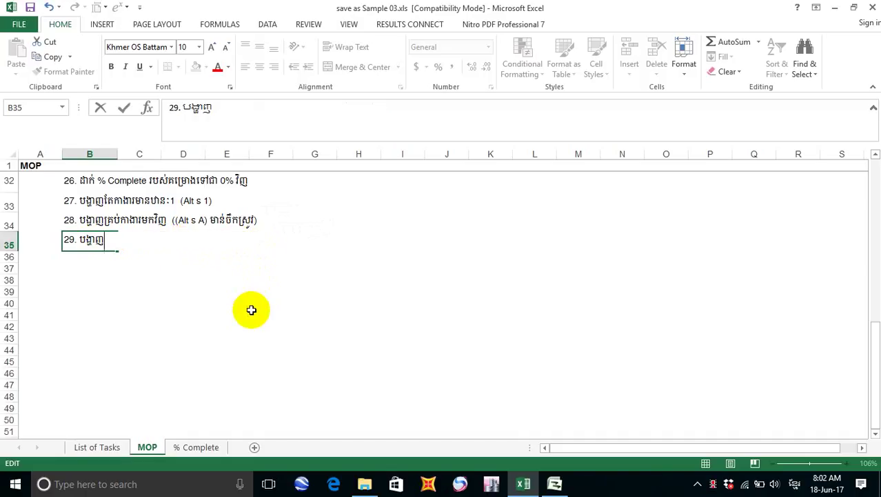
pyautogui.write('សន្លឹក')
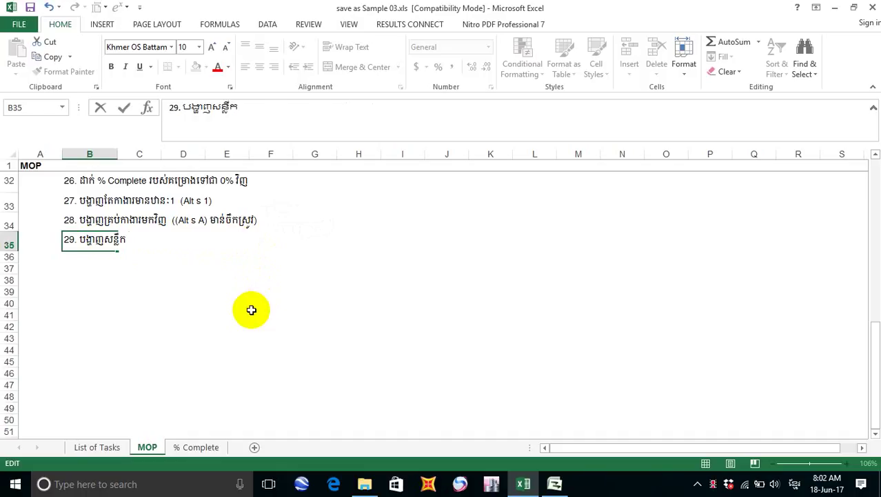
pyautogui.hotkey('alt', 'shift')
pyautogui.write('Te')
pyautogui.press('BackSpace')
pyautogui.write('ra')
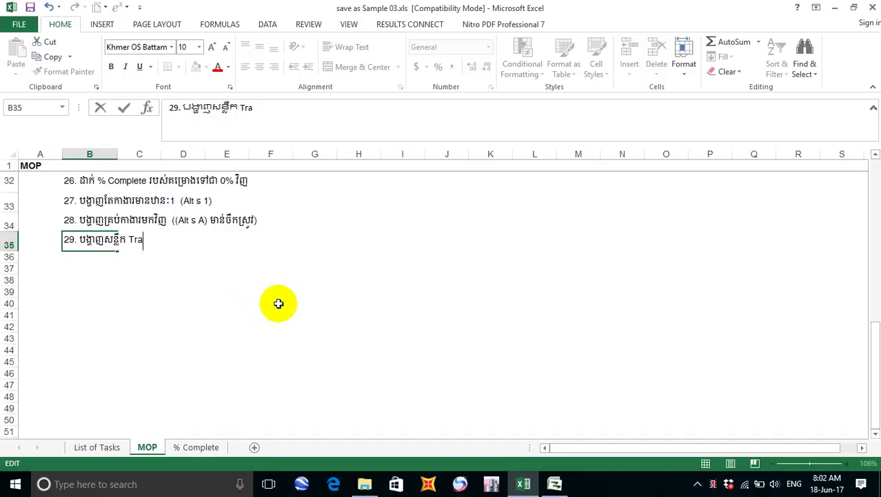
pyautogui.write('cking Gan')
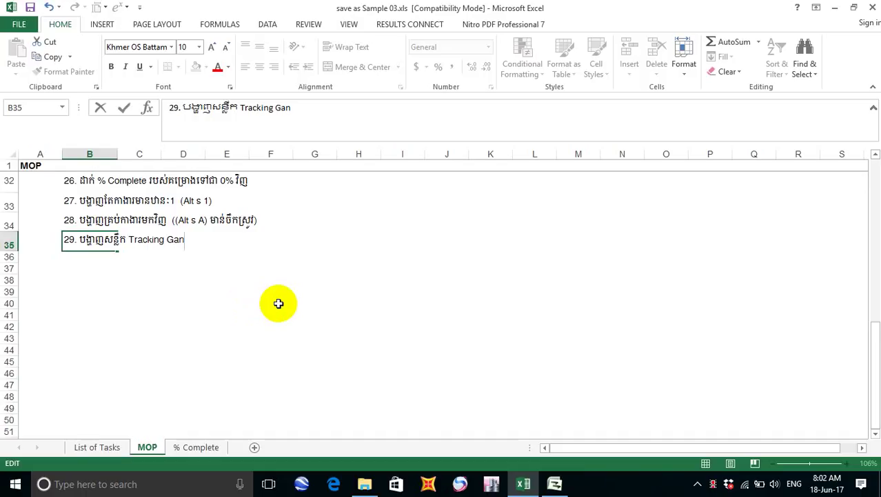
pyautogui.write('tt')
pyautogui.click(250, 312)
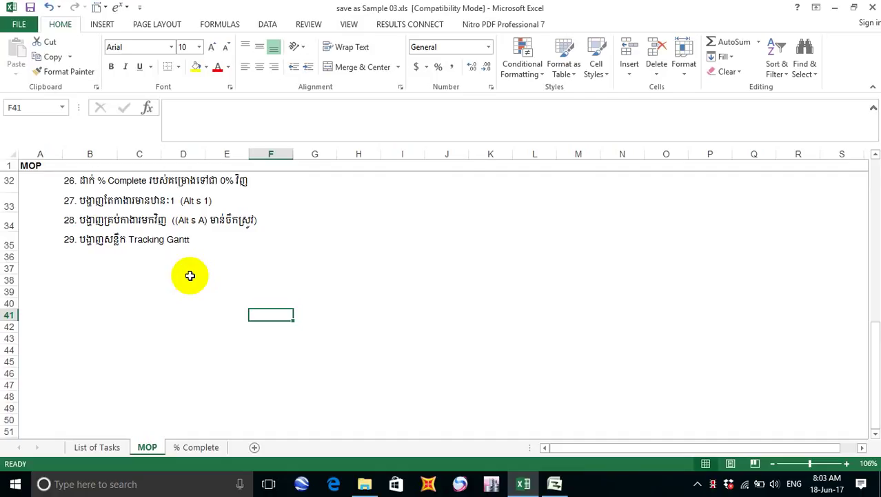
# Save the workbook containing the MOP sheet.
pyautogui.click(163, 311)
pyautogui.click(352, 290)
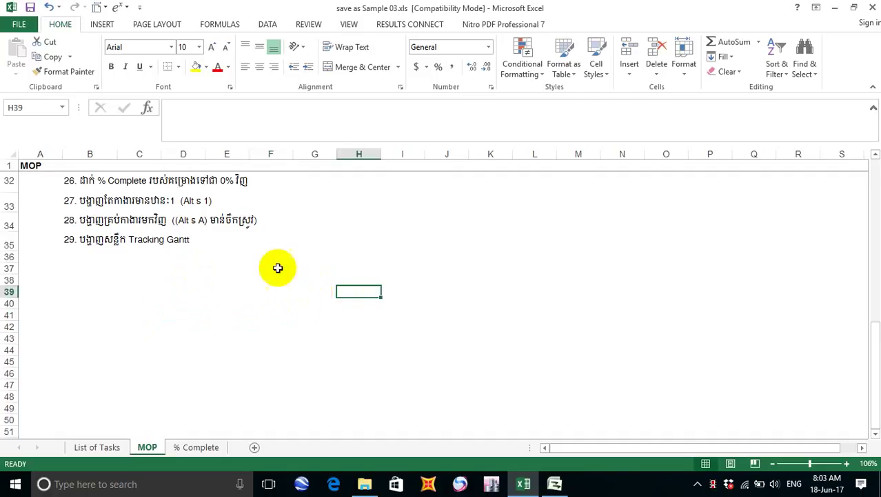
pyautogui.click(276, 267)
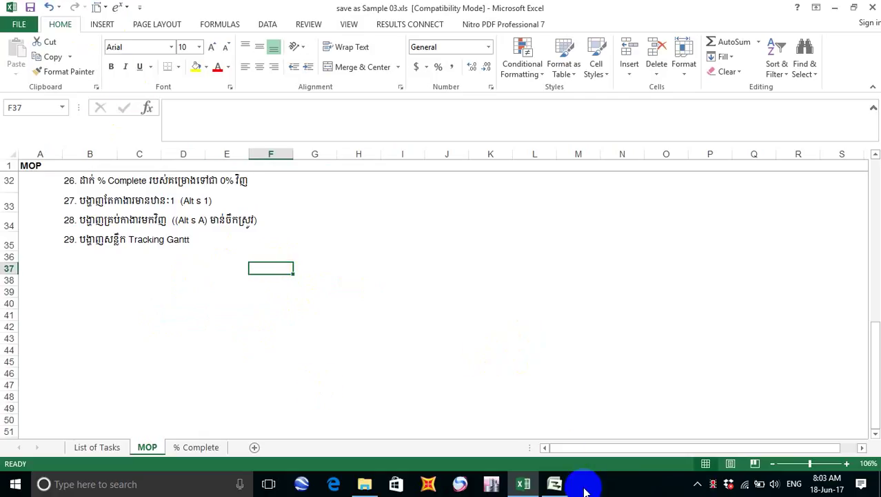
pyautogui.click(29, 8)
# Switch to Microsoft Project, display the Highway Bridge schedule in the Tracking Gantt view and review its bars from January 2017.
pyautogui.click(555, 482)
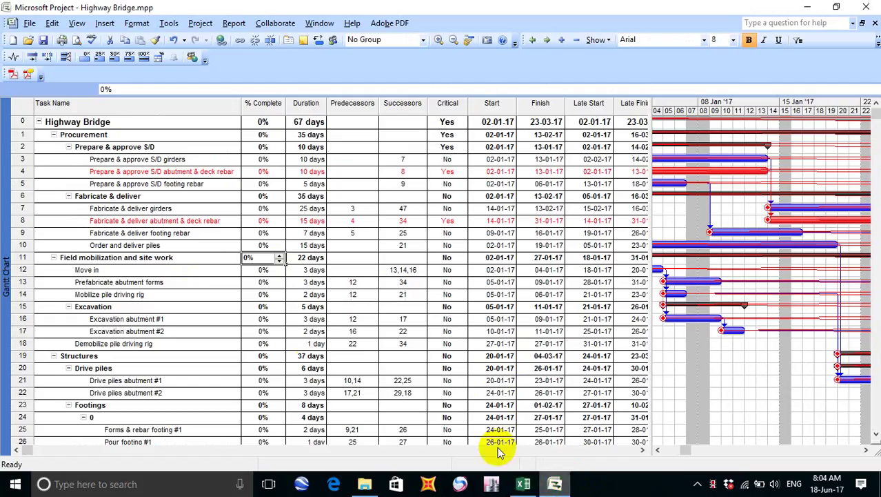
pyautogui.scroll(-15, 240, 233)
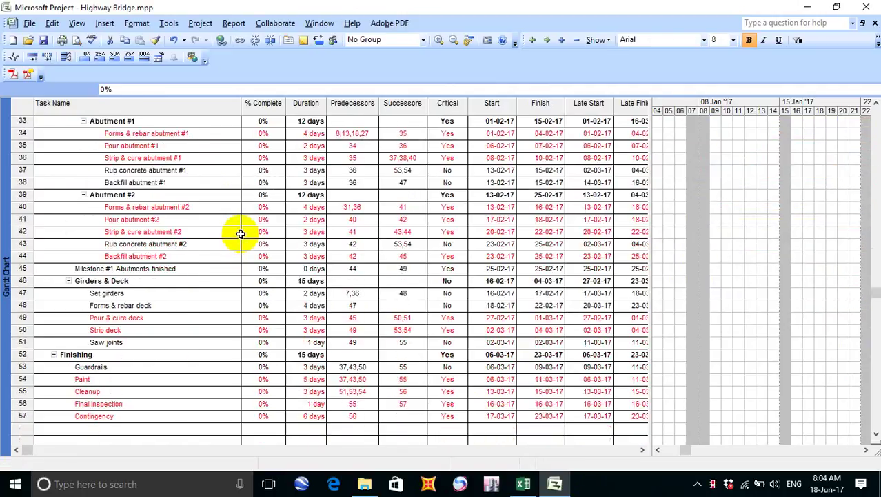
pyautogui.click(77, 24)
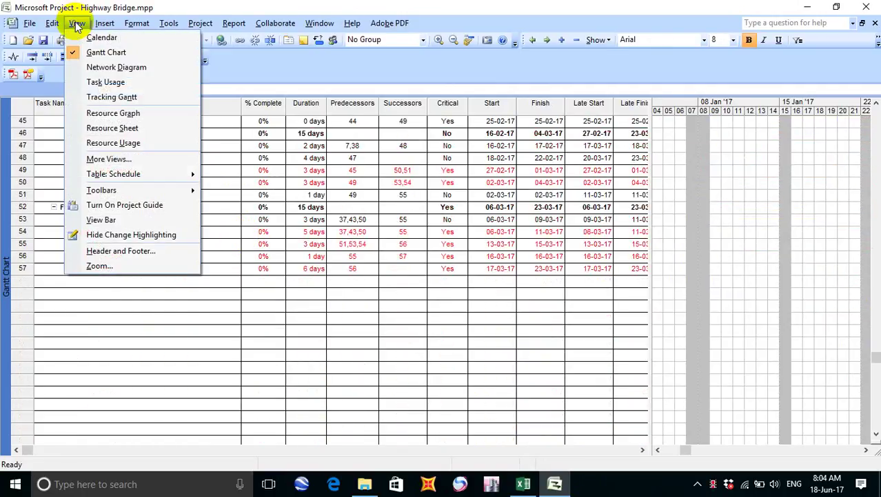
pyautogui.click(141, 98)
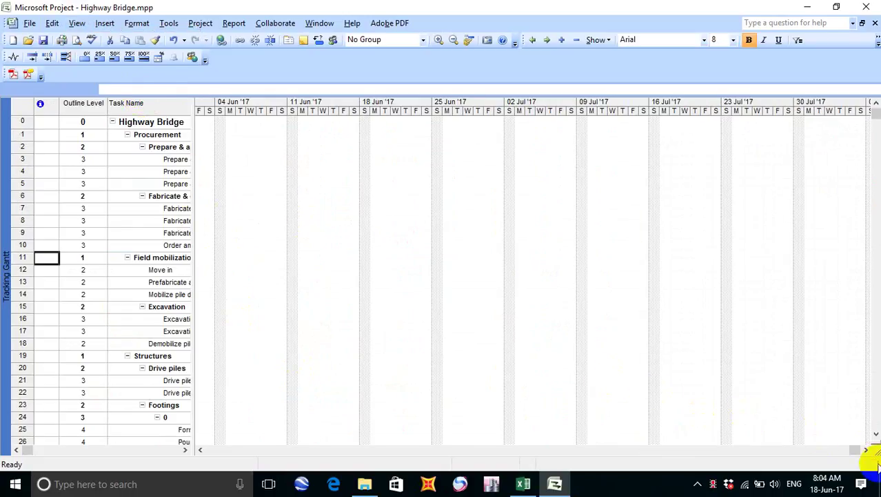
pyautogui.moveTo(862, 450); pyautogui.dragTo(191, 449)
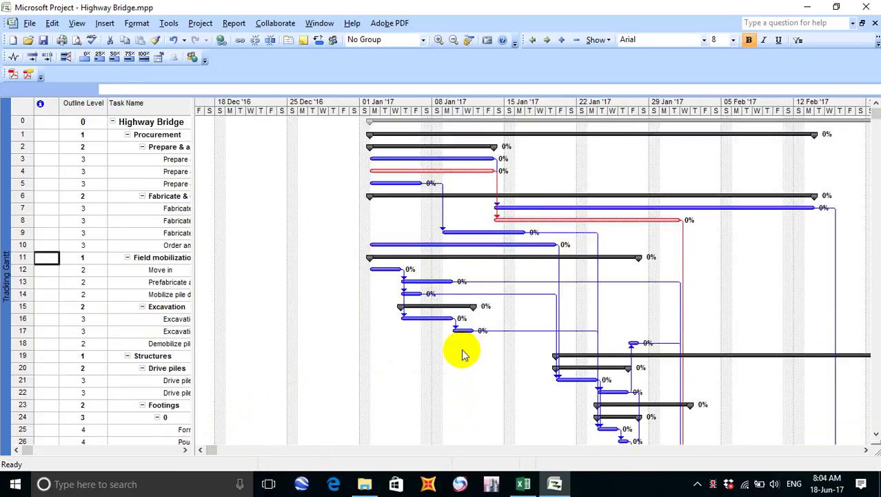
pyautogui.scroll(-4, 462, 352)
pyautogui.scroll(-3, 463, 353)
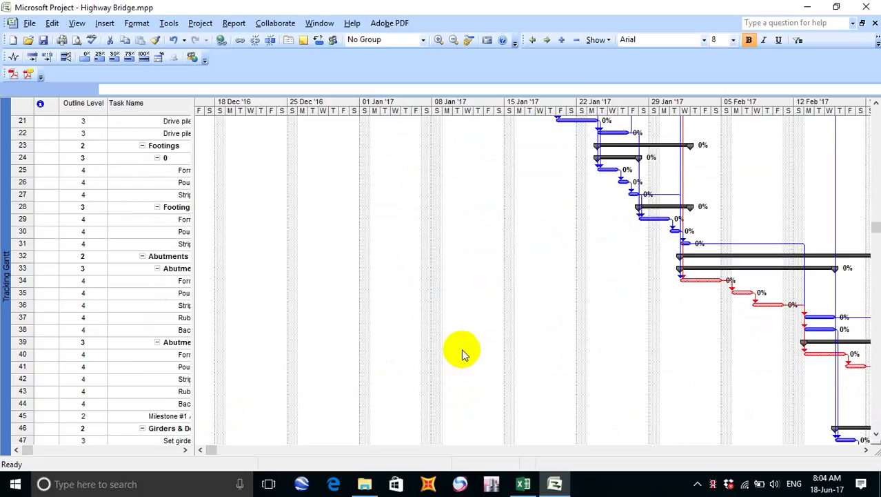
# Switch to the Excel MOP sheet, copy item 29 down into cell B36 and renumber the copy as 30.
pyautogui.click(523, 483)
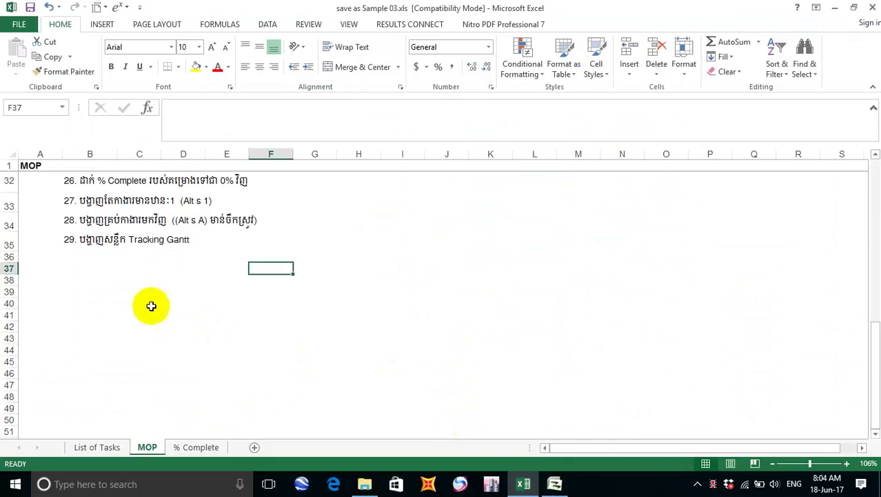
pyautogui.click(74, 254)
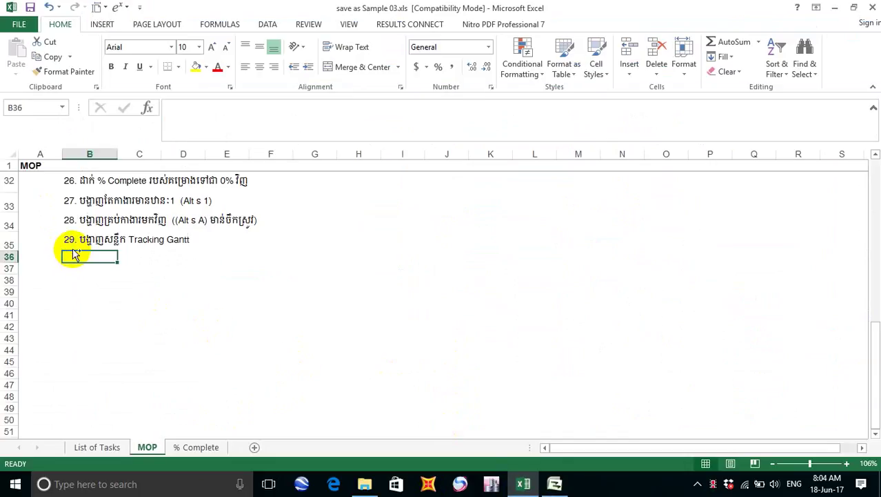
pyautogui.hotkey('ctrl', 'd')
pyautogui.doubleClick(74, 261)
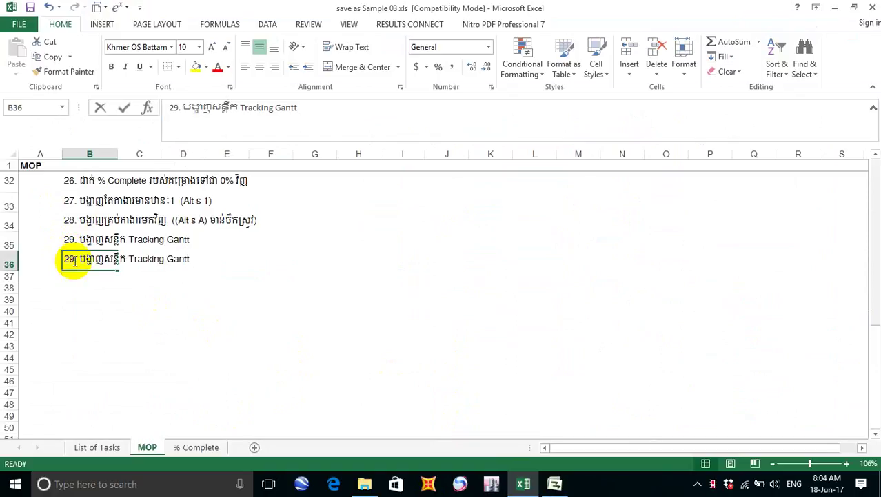
pyautogui.press('BackSpace')
pyautogui.press('BackSpace')
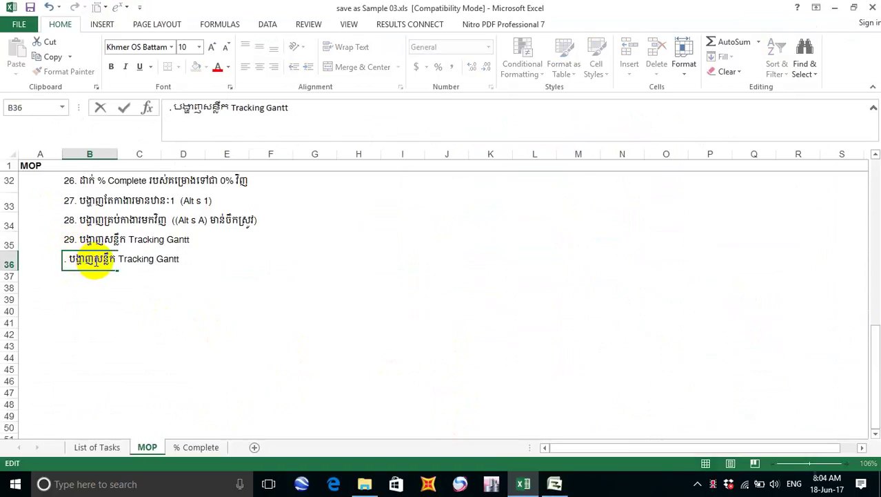
pyautogui.write('30')
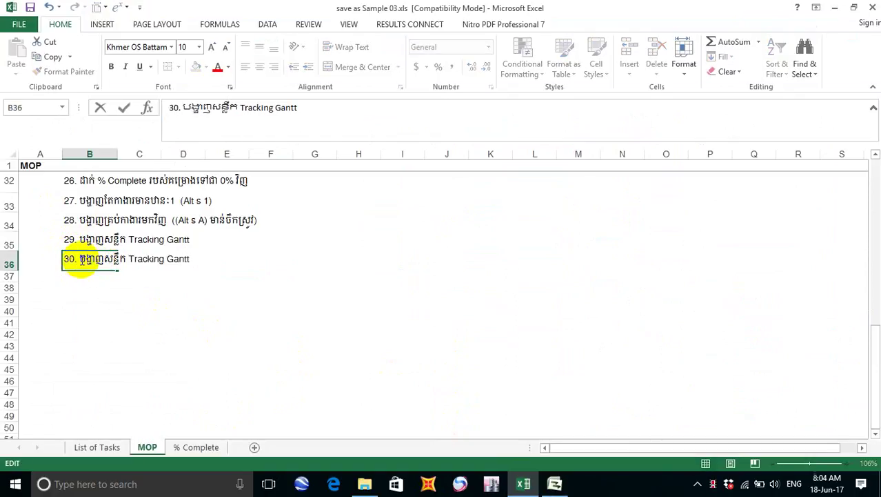
# Reword item 30 in cell B36 to "រៀបចំ Timescale" and commit the entry.
pyautogui.moveTo(78, 261); pyautogui.dragTo(395, 262)
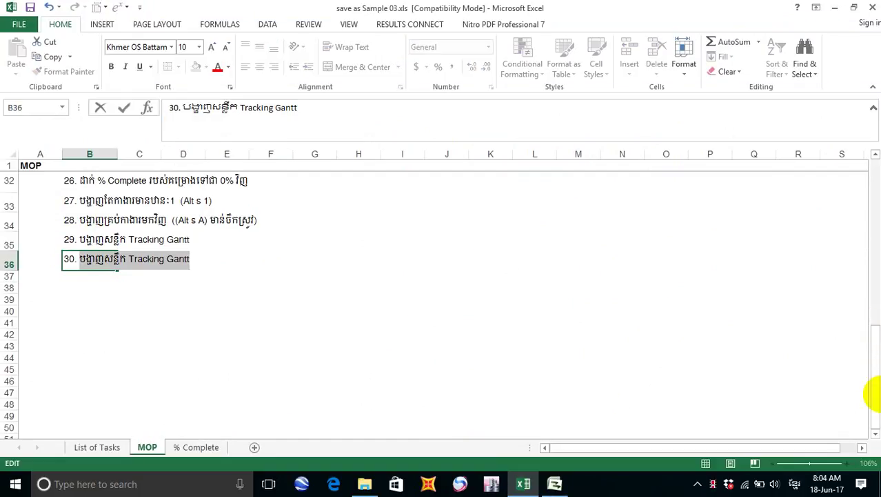
pyautogui.write('រ')
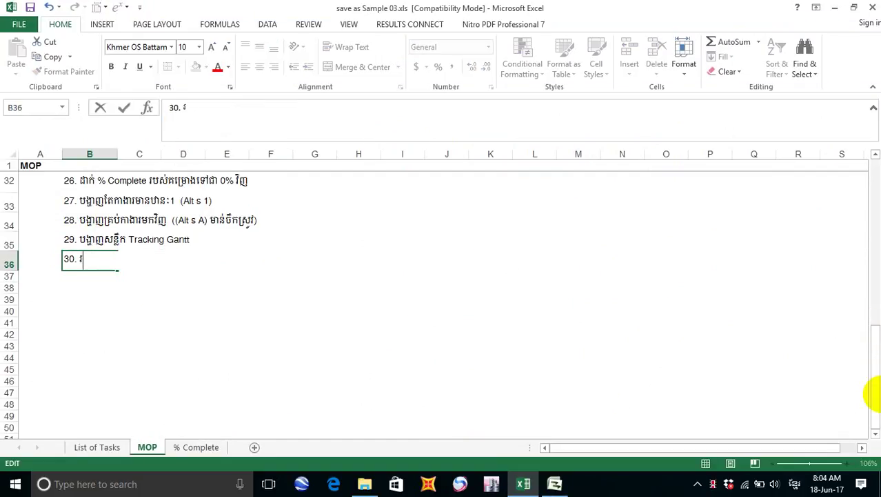
pyautogui.write('រ')
pyautogui.press('BackSpace')
pyautogui.write('ៀបច')
pyautogui.write('ំ')
pyautogui.hotkey('alt', 'shift')
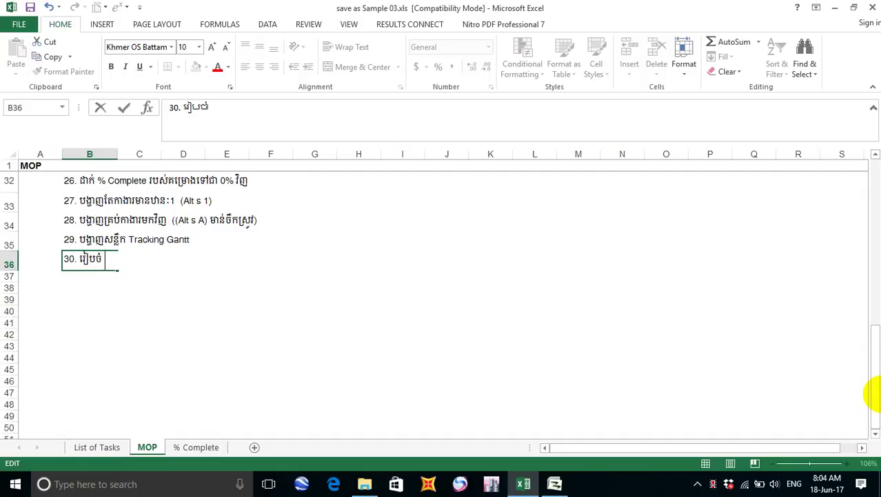
pyautogui.write('Timescal')
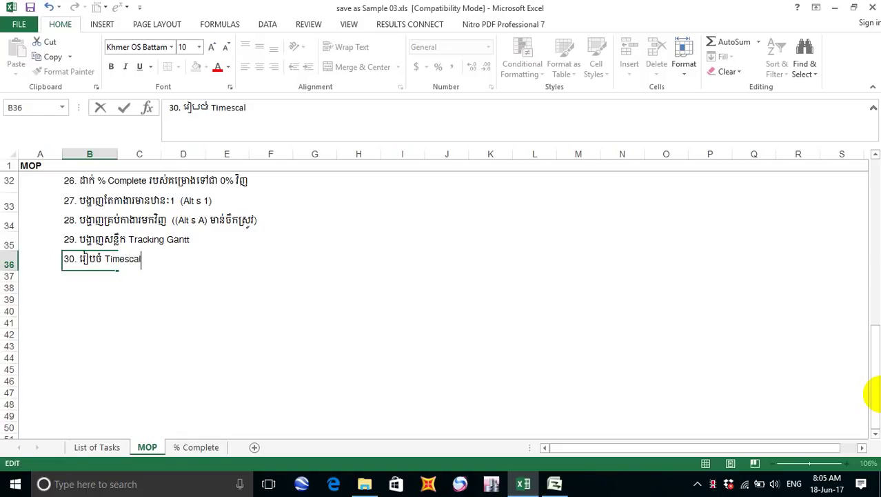
pyautogui.write('e')
pyautogui.hotkey('ctrl', 'Return')
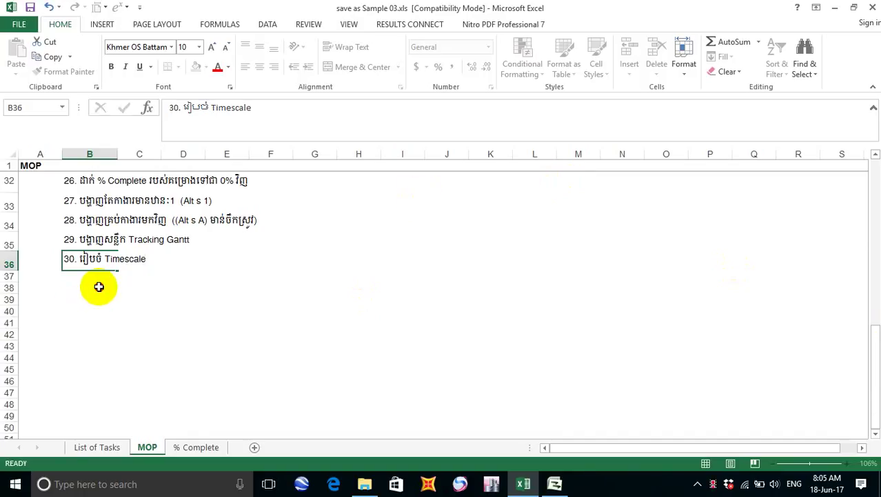
pyautogui.click(99, 286)
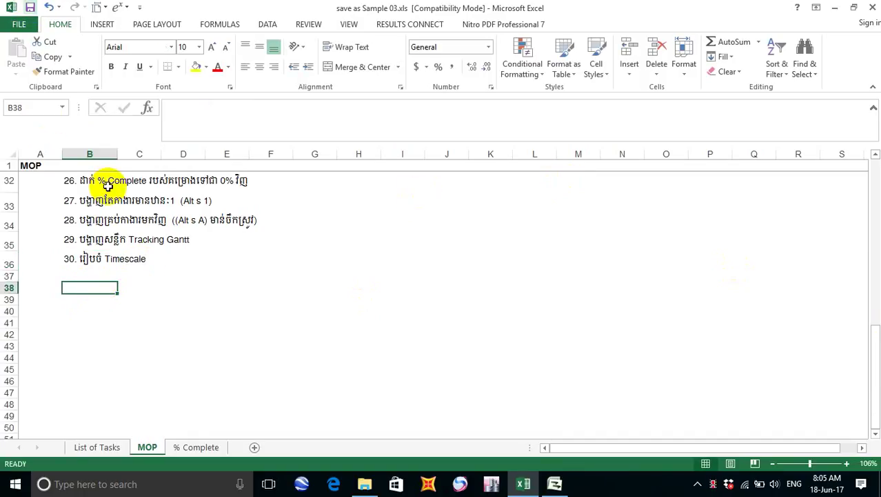
pyautogui.click(175, 300)
pyautogui.click(174, 284)
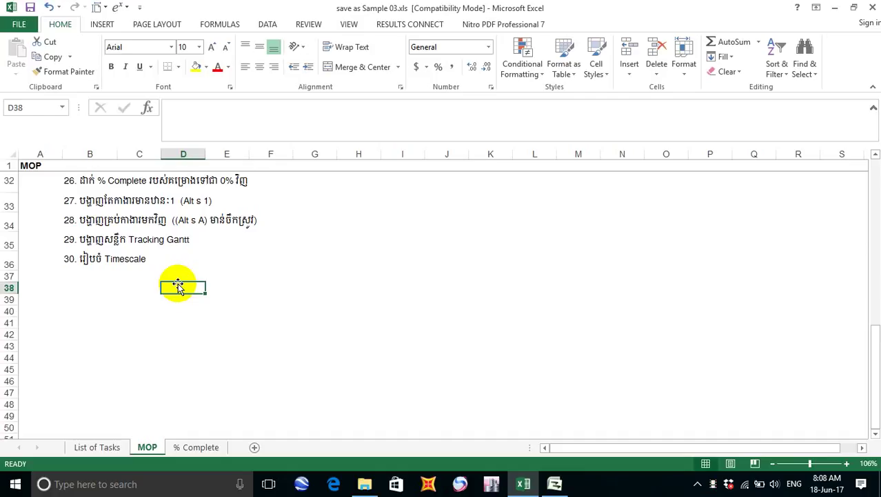
pyautogui.click(70, 274)
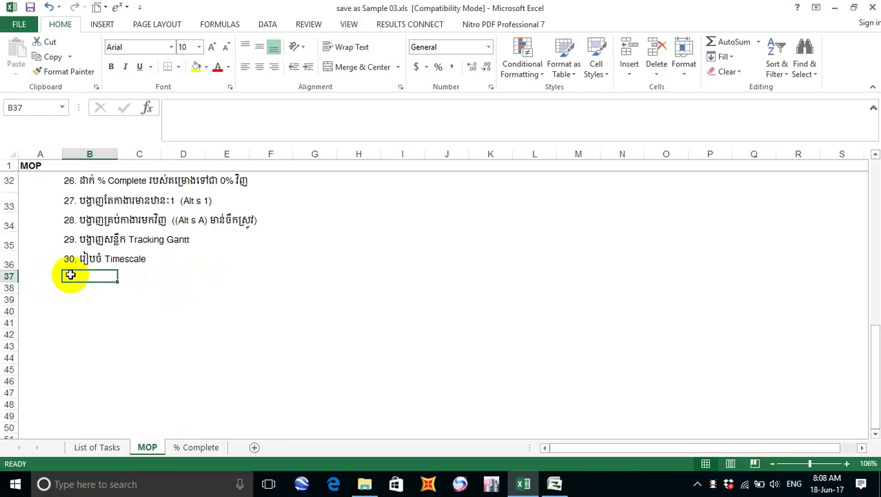
pyautogui.click(164, 280)
pyautogui.click(87, 281)
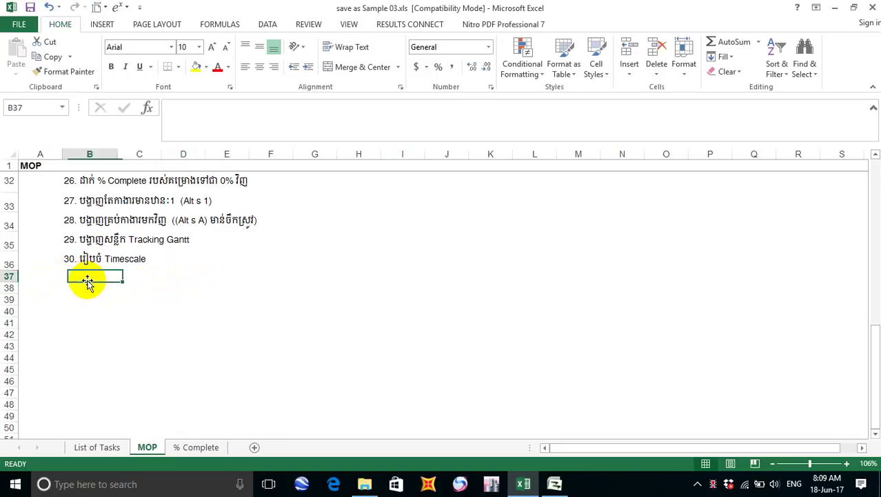
# Switch to Microsoft Project and set the timescale's middle tier label to "Week 1, Week 2, ... (From Start)".
pyautogui.click(555, 483)
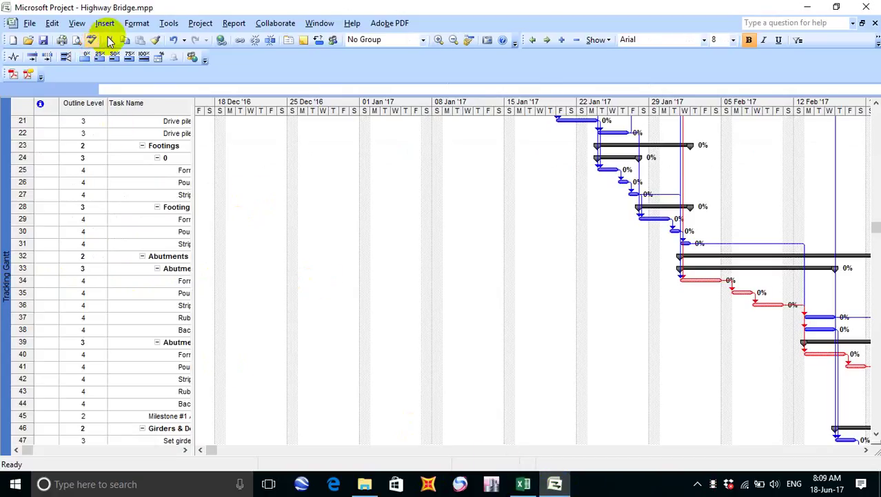
pyautogui.click(201, 23)
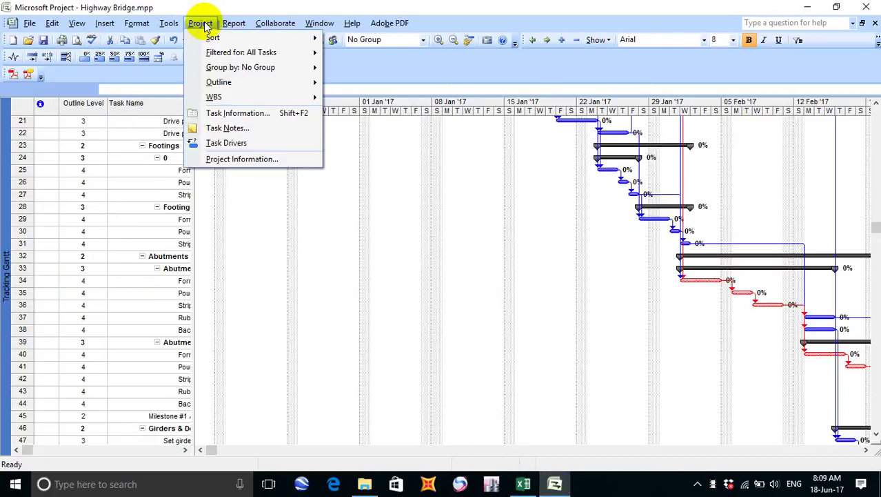
pyautogui.moveTo(183, 25)
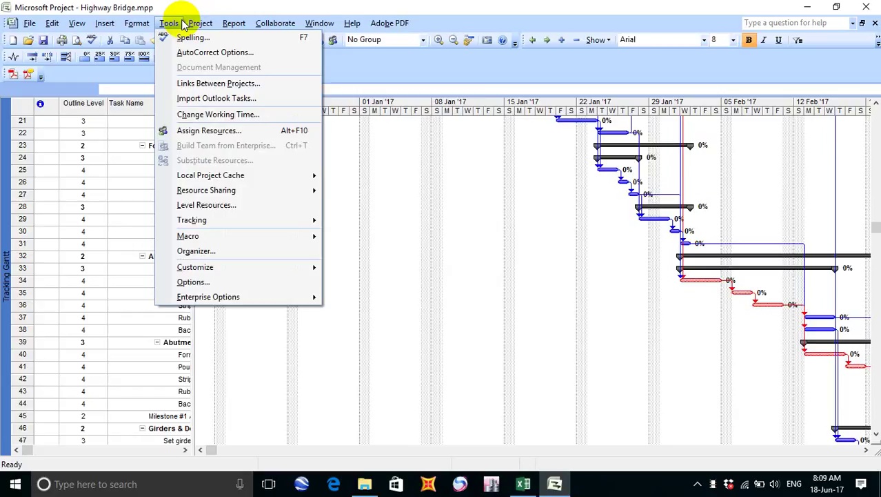
pyautogui.moveTo(136, 26)
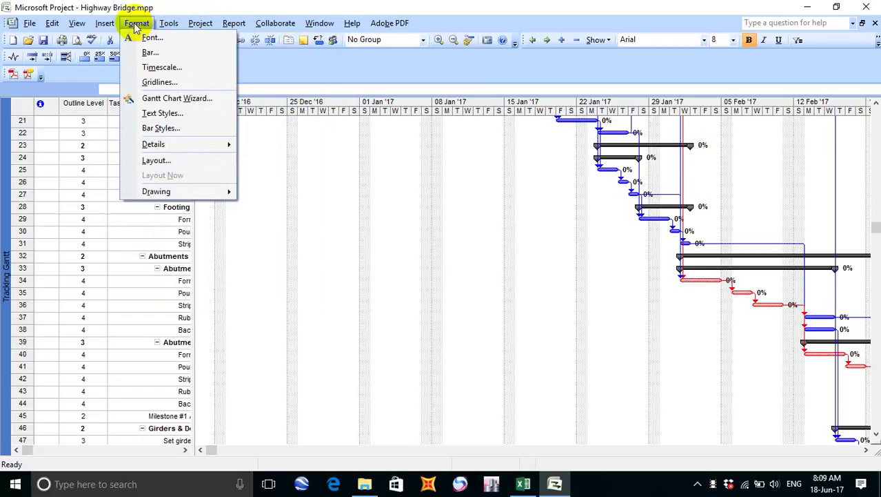
pyautogui.click(186, 67)
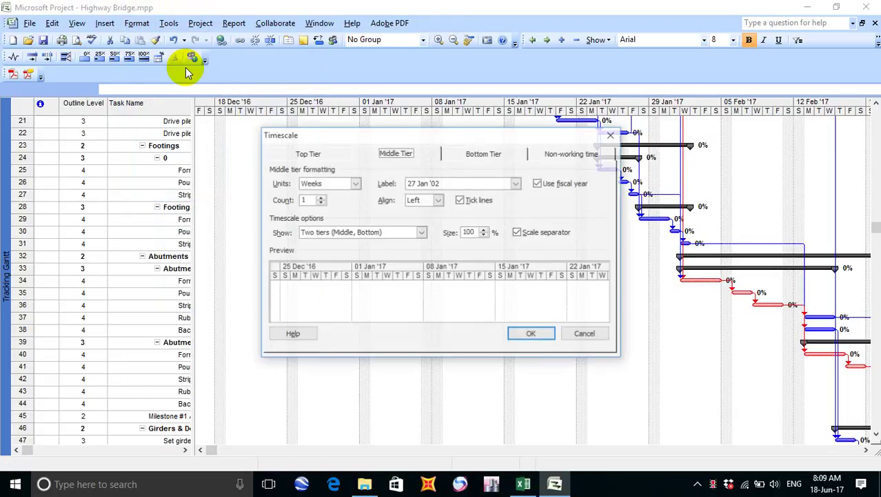
pyautogui.moveTo(443, 136); pyautogui.dragTo(283, 33)
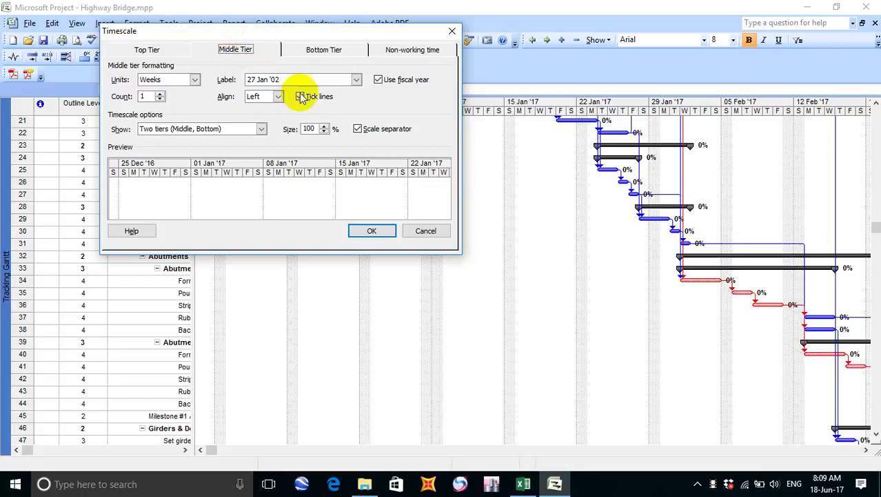
pyautogui.click(354, 80)
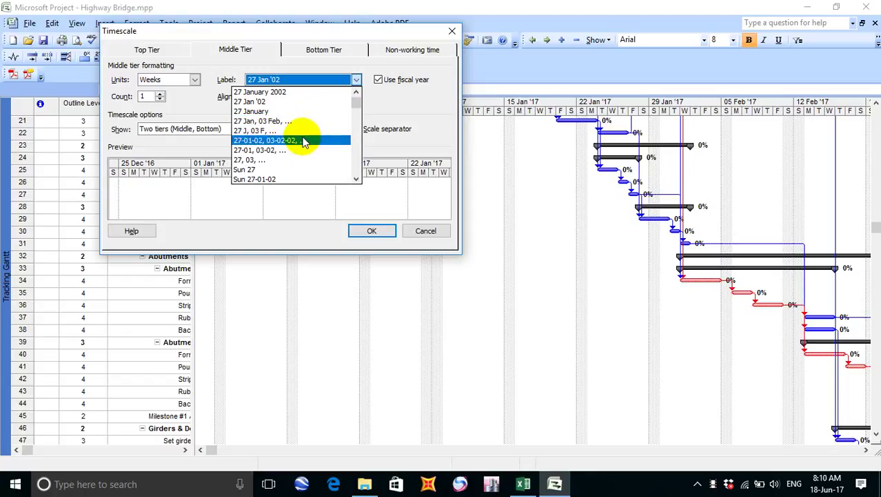
pyautogui.click(353, 121)
pyautogui.moveTo(353, 121); pyautogui.dragTo(354, 132)
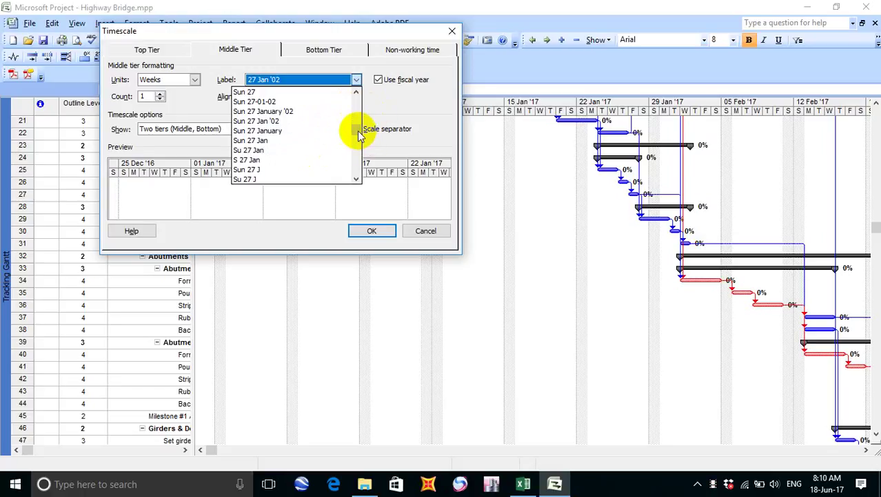
pyautogui.moveTo(354, 131); pyautogui.dragTo(353, 190)
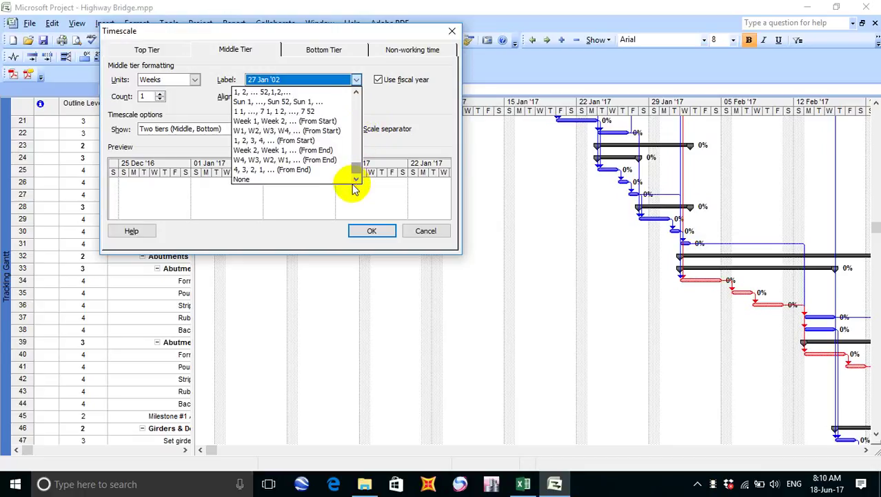
pyautogui.click(288, 122)
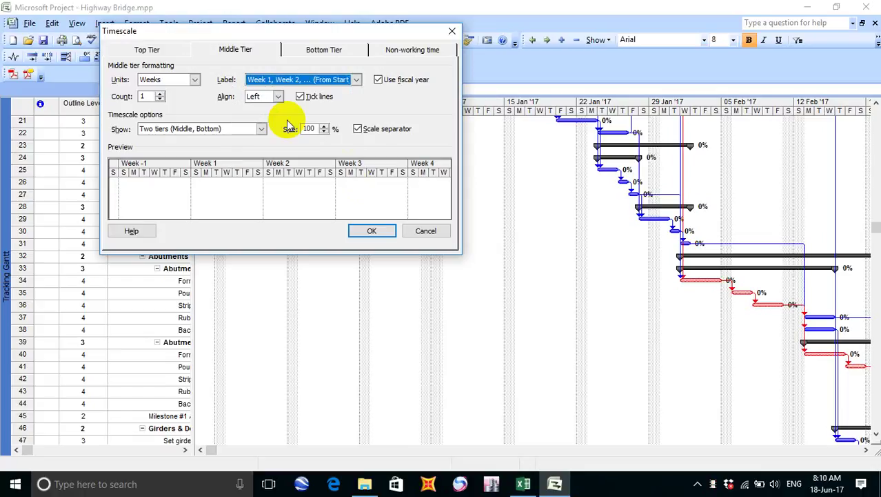
# Set the timescale's bottom tier label to the day-month format "28-01, 29-01, ...".
pyautogui.click(328, 50)
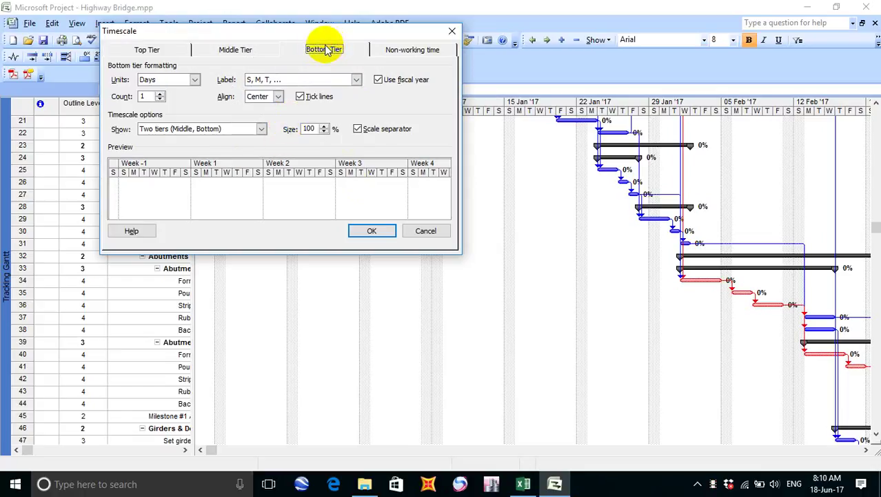
pyautogui.click(357, 81)
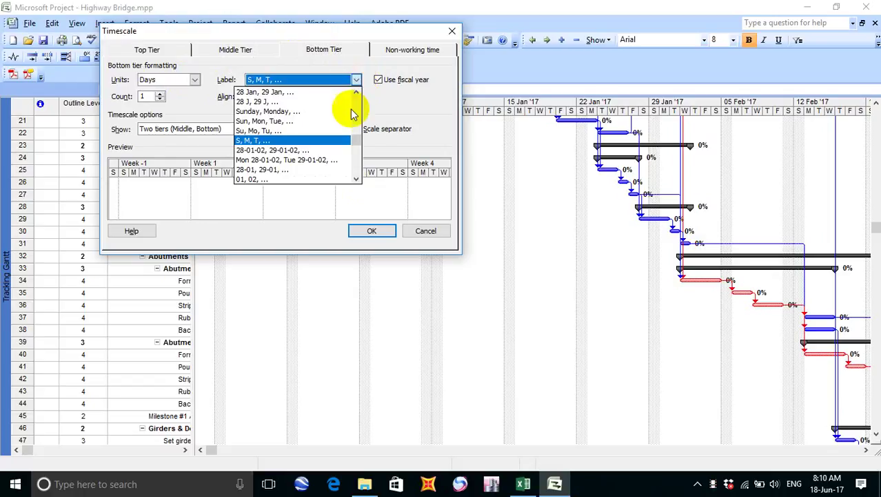
pyautogui.click(300, 171)
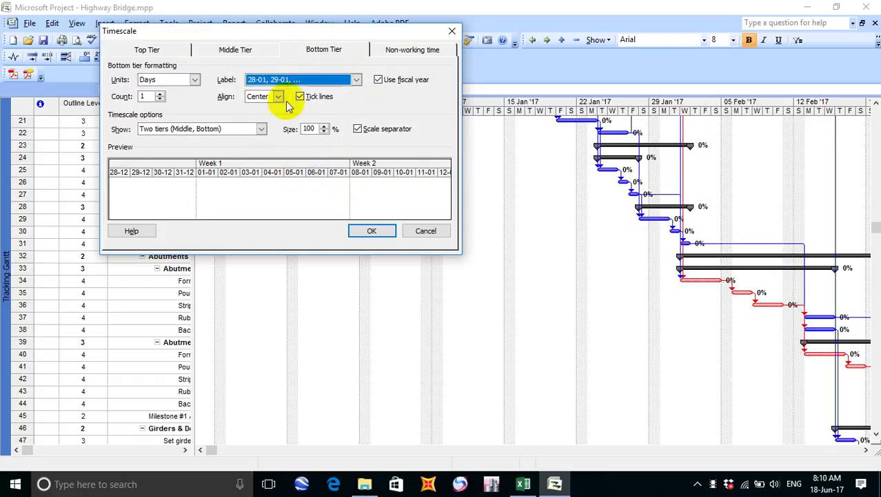
# Change the non-working time pattern to solid fill and apply the timescale settings to the Tracking Gantt chart.
pyautogui.click(412, 49)
pyautogui.click(429, 96)
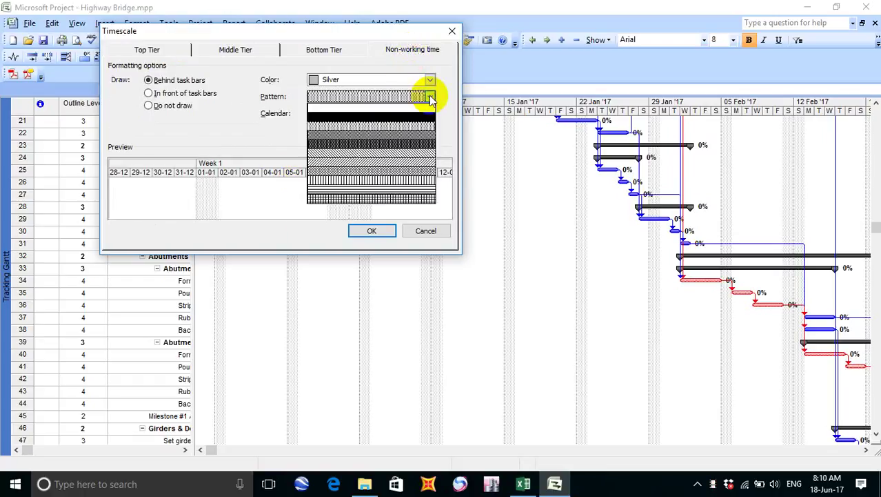
pyautogui.click(420, 118)
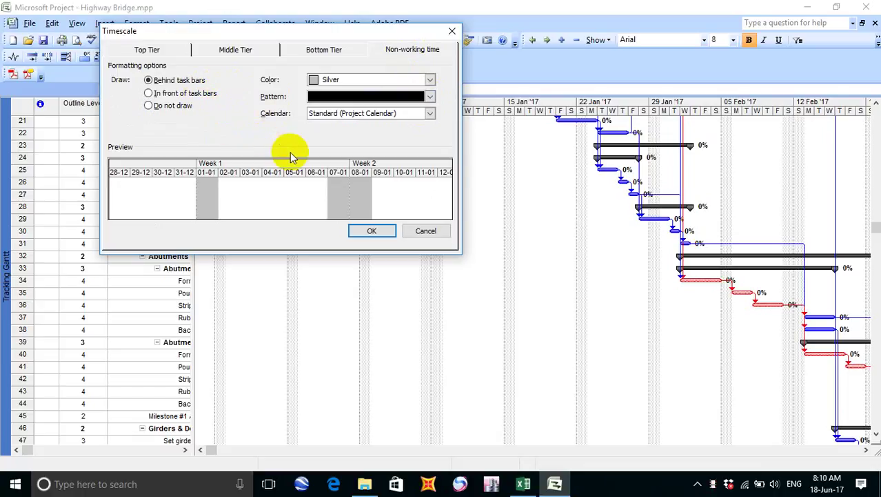
pyautogui.click(307, 49)
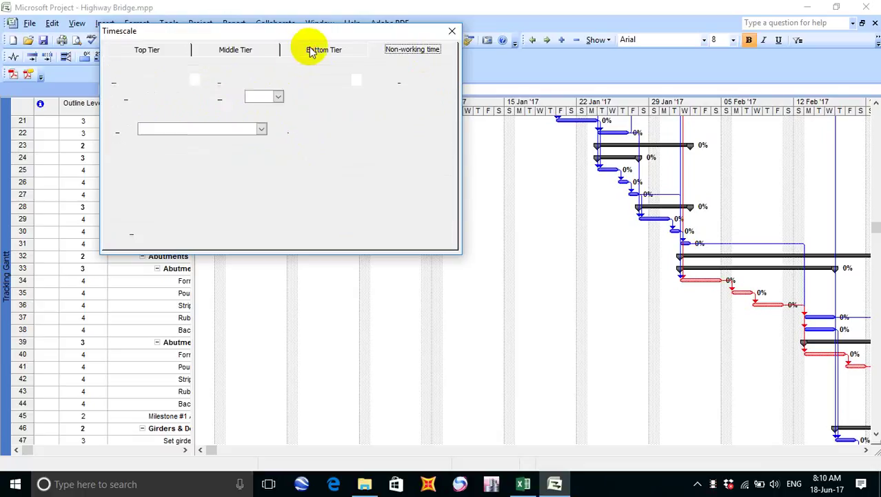
pyautogui.click(236, 51)
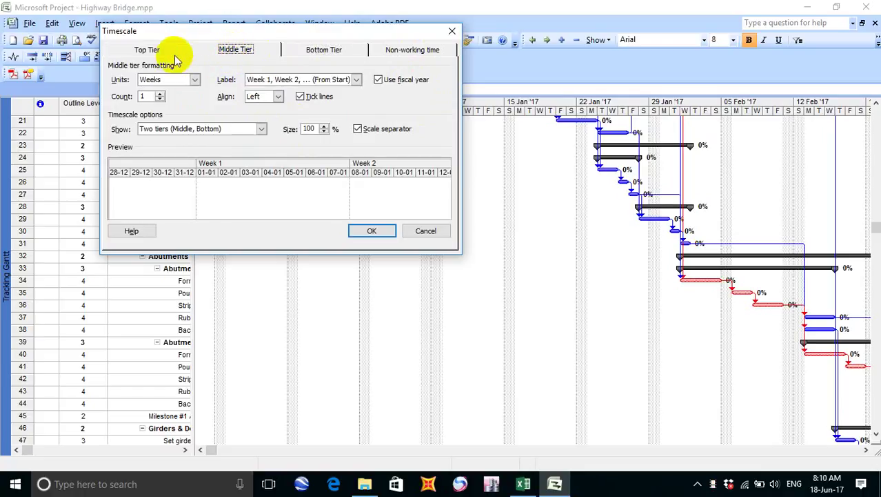
pyautogui.click(371, 233)
pyautogui.scroll(3, 380, 218)
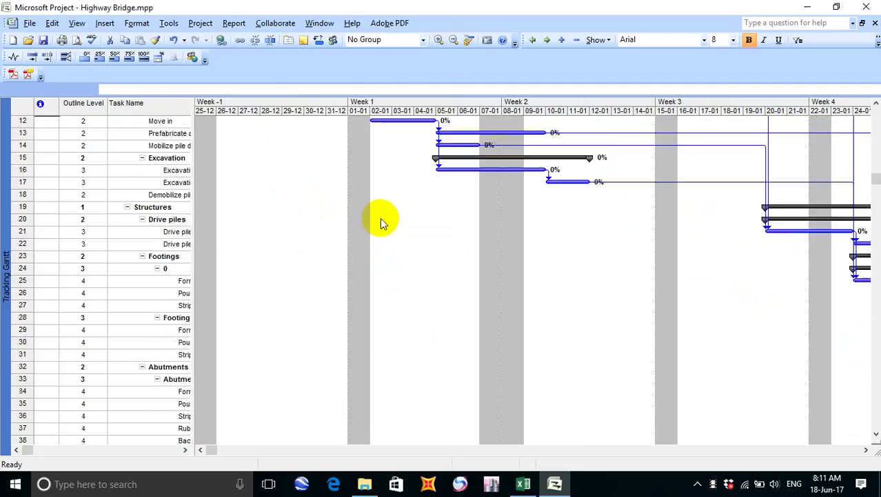
pyautogui.scroll(4, 380, 218)
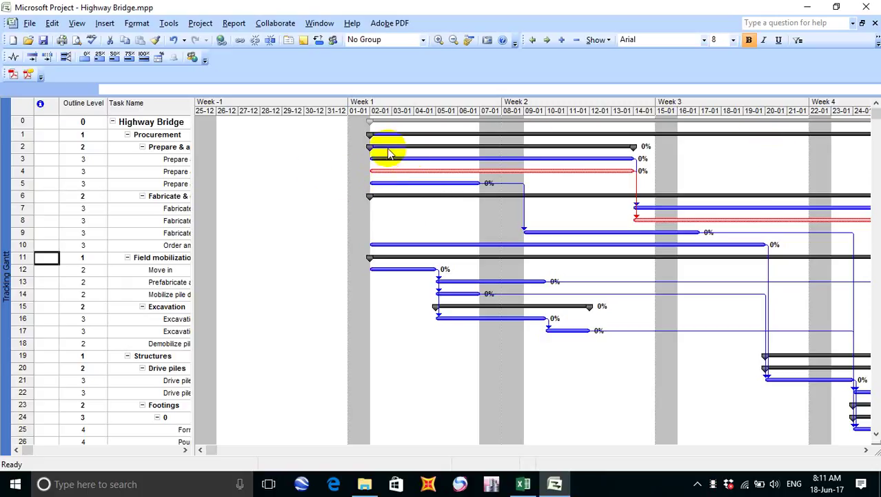
pyautogui.scroll(-2, 366, 136)
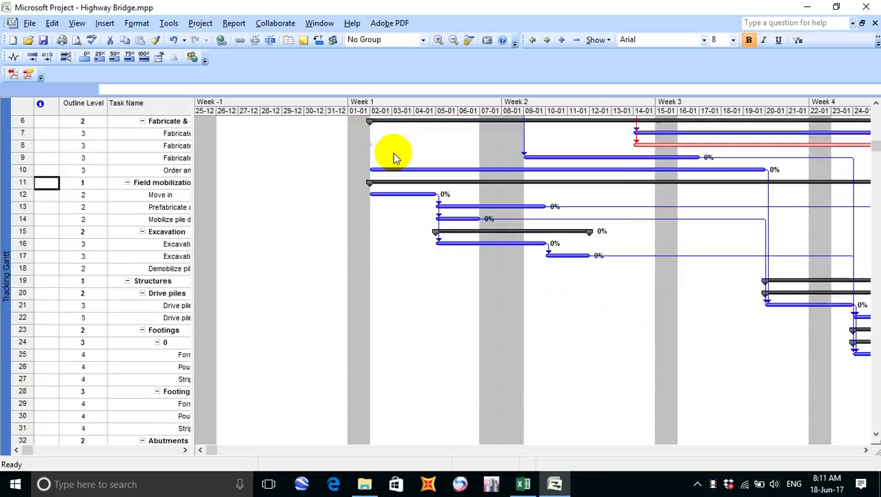
pyautogui.scroll(-1, 391, 170)
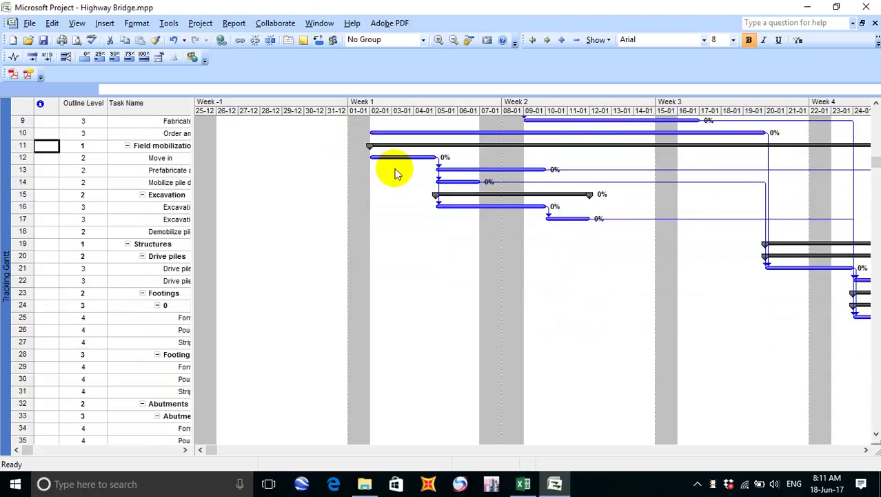
# Examine the Tracking Gantt bars under the new weekly timescale, starting from Week 1.
pyautogui.scroll(3, 407, 176)
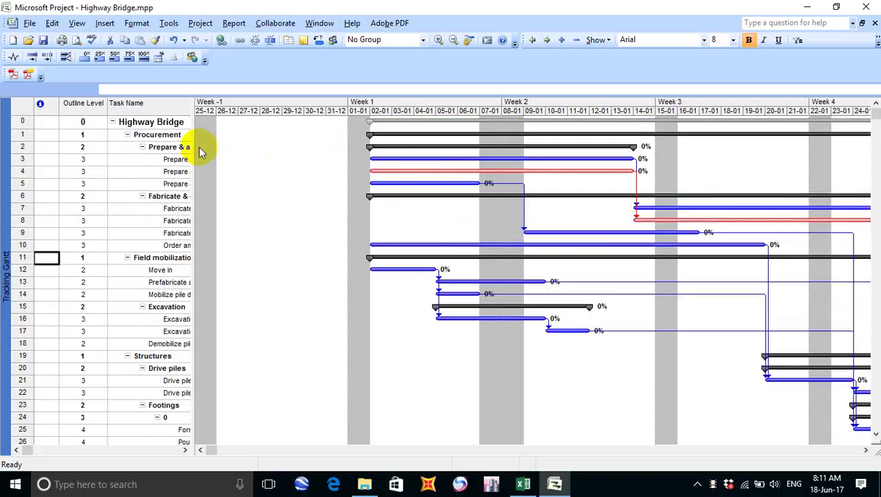
pyautogui.moveTo(195, 141); pyautogui.dragTo(188, 174)
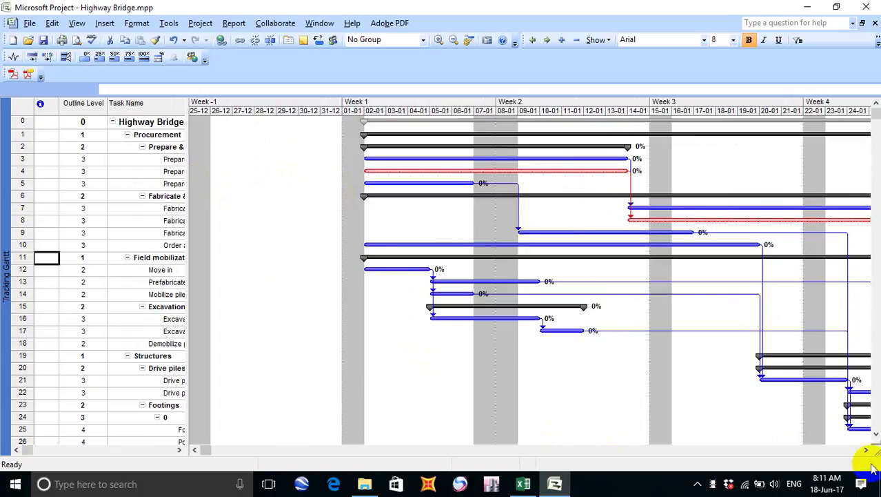
pyautogui.click(867, 450)
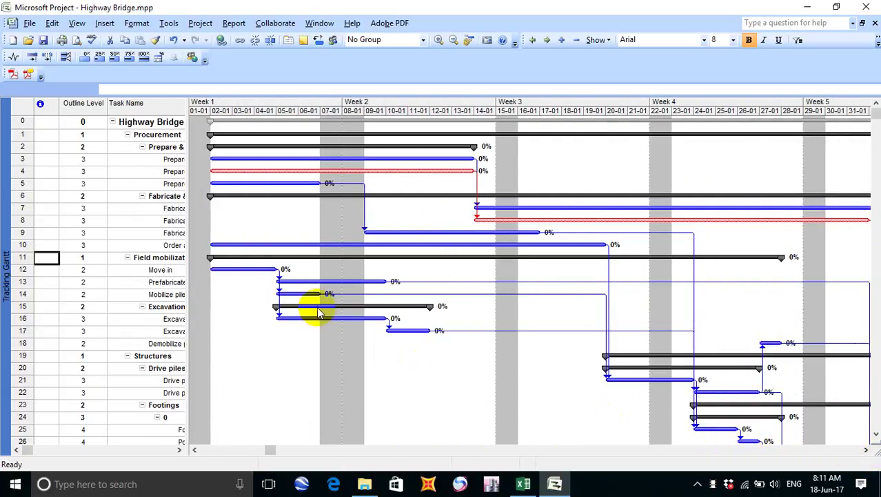
pyautogui.scroll(-3, 328, 312)
pyautogui.scroll(3, 329, 311)
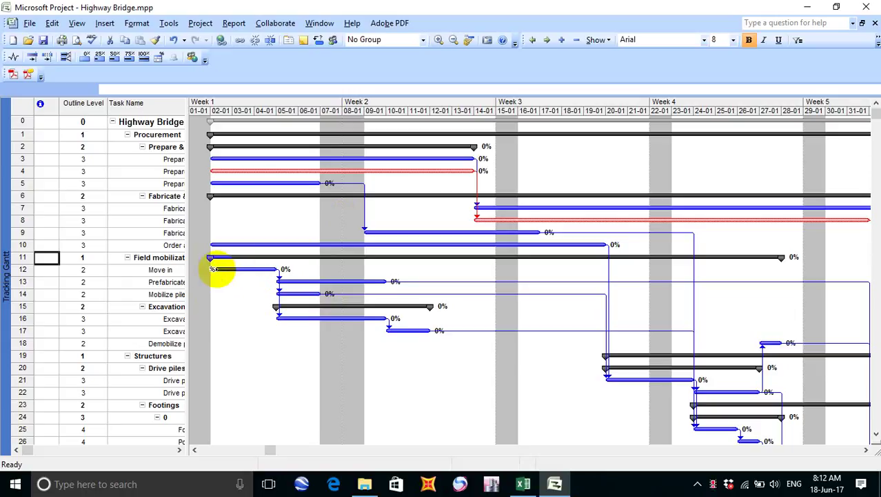
# Switch to Excel and duplicate the Timescale item into cell B37, numbering the copy 31.
pyautogui.click(524, 484)
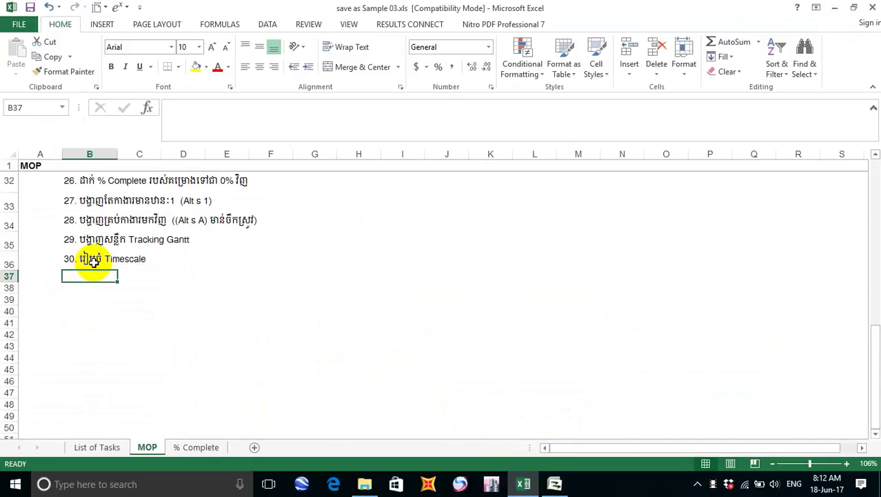
pyautogui.hotkey('ctrl', 'd')
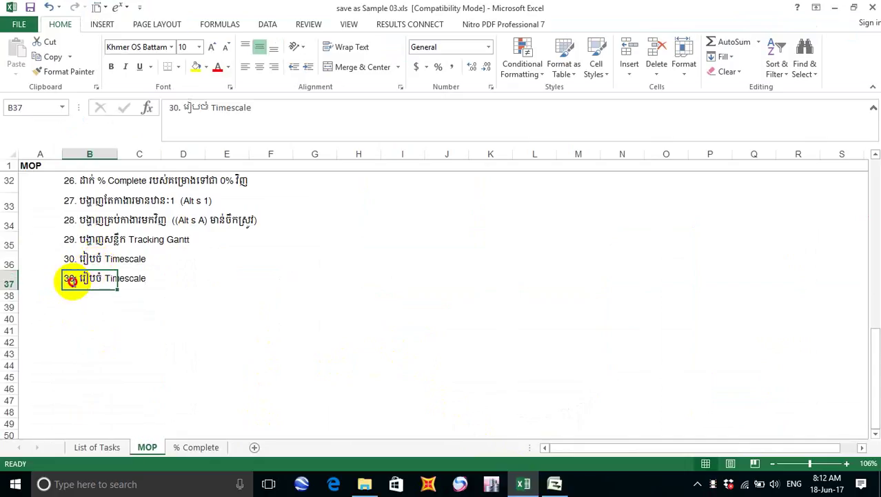
pyautogui.doubleClick(72, 282)
pyautogui.press('BackSpace')
pyautogui.write('1')
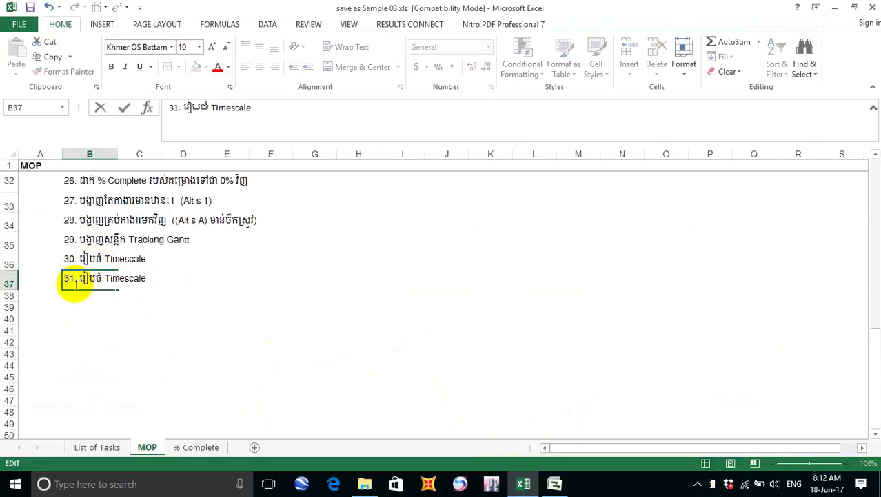
# Reword item 31 in cell B37 to "រៀបចំ Gridline" and commit the entry.
pyautogui.moveTo(105, 279); pyautogui.dragTo(194, 284)
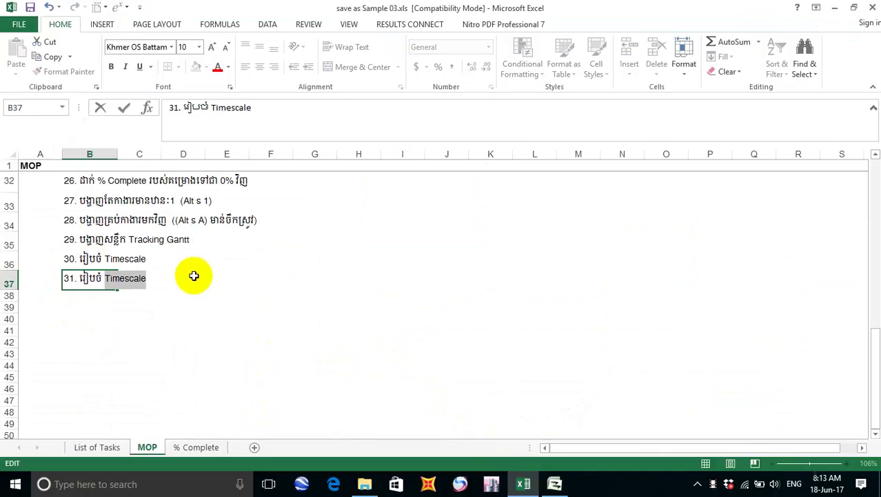
pyautogui.write('Gri')
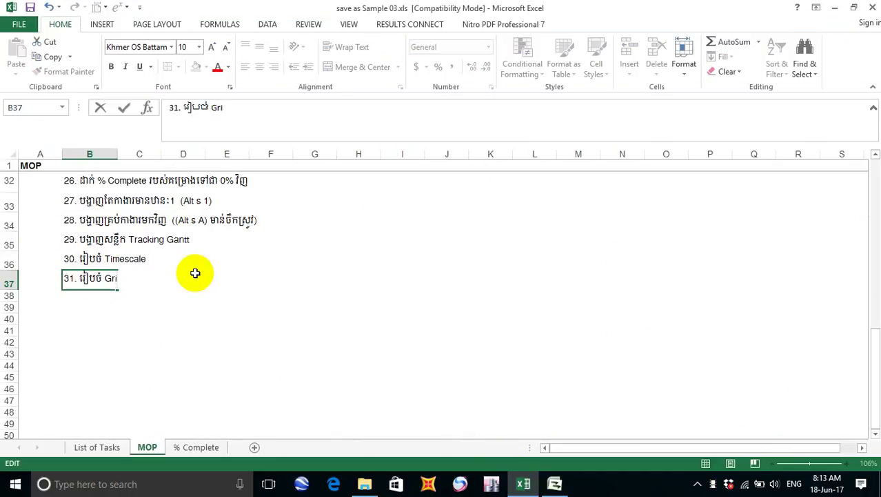
pyautogui.write('de')
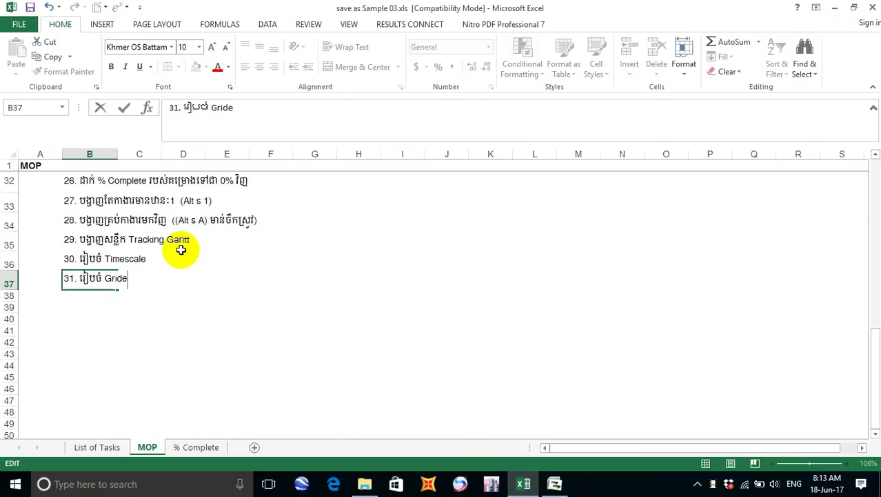
pyautogui.press('BackSpace')
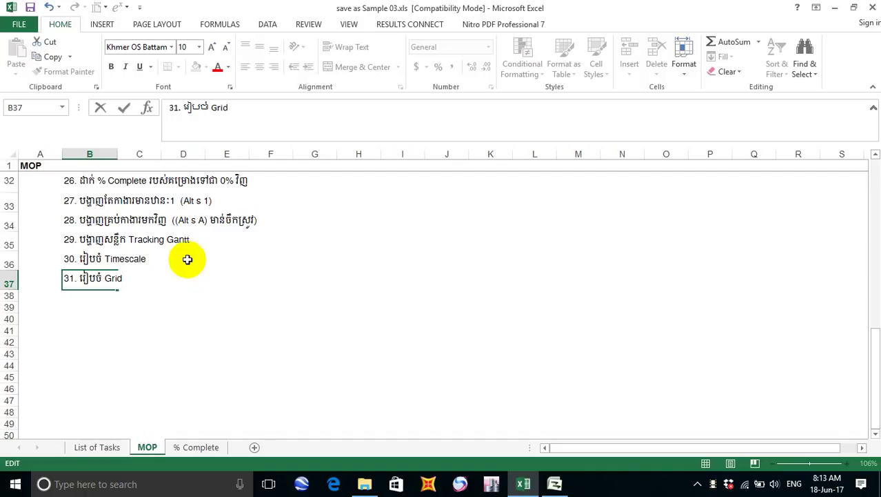
pyautogui.write('line')
pyautogui.click(203, 331)
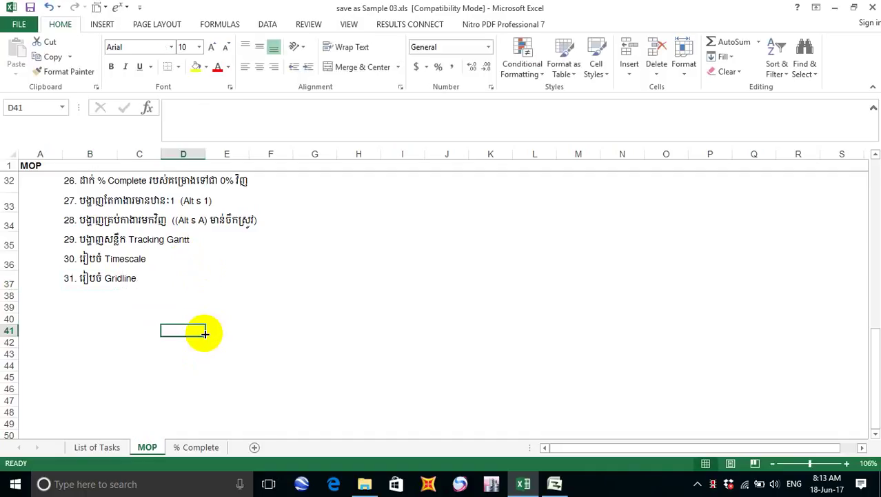
# Switch to Microsoft Project and set the Gantt Rows gridlines to a solid line in Silver.
pyautogui.click(555, 485)
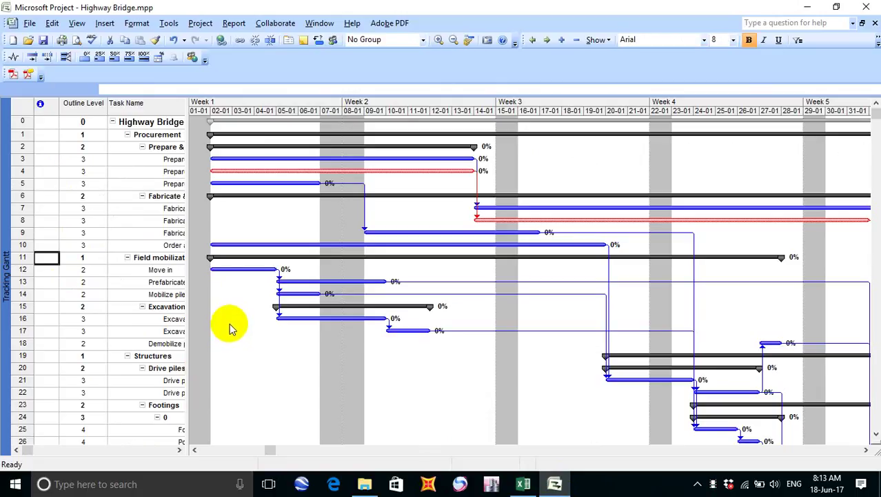
pyautogui.click(137, 25)
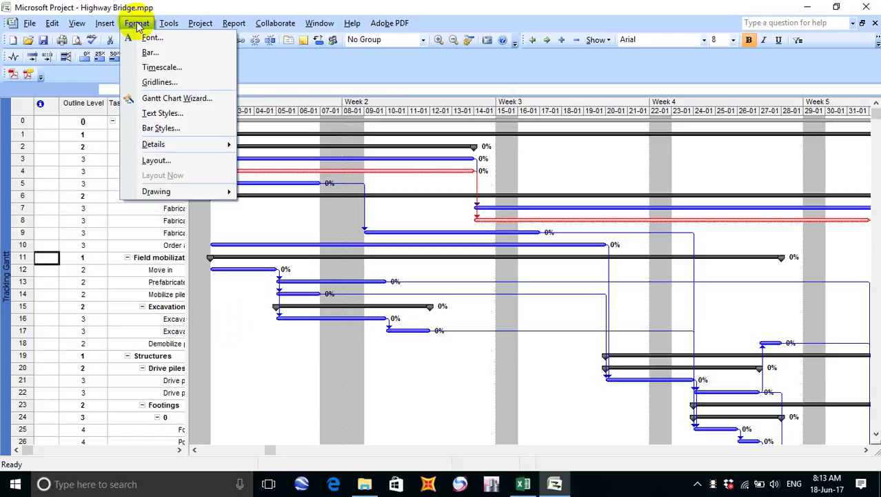
pyautogui.click(170, 83)
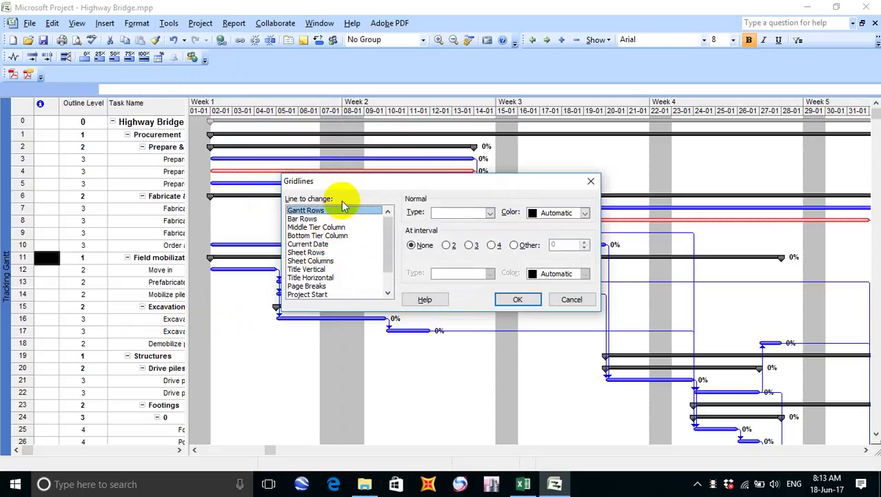
pyautogui.click(552, 213)
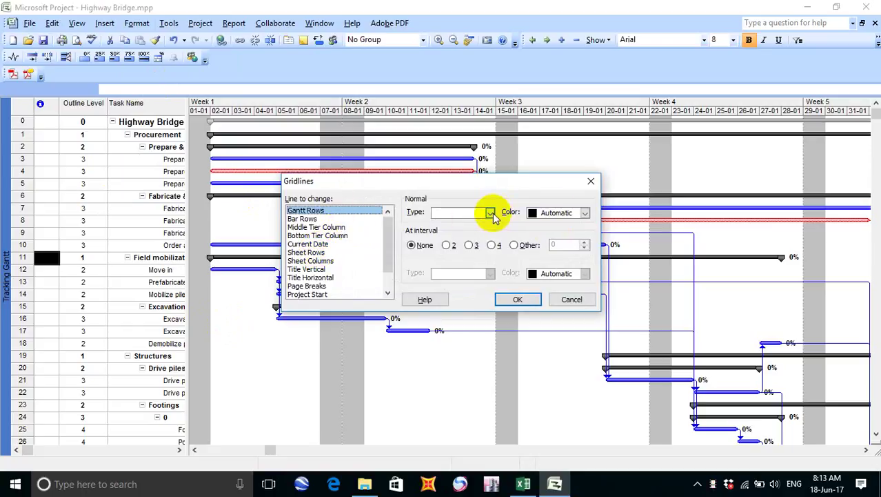
pyautogui.click(491, 214)
pyautogui.click(507, 224)
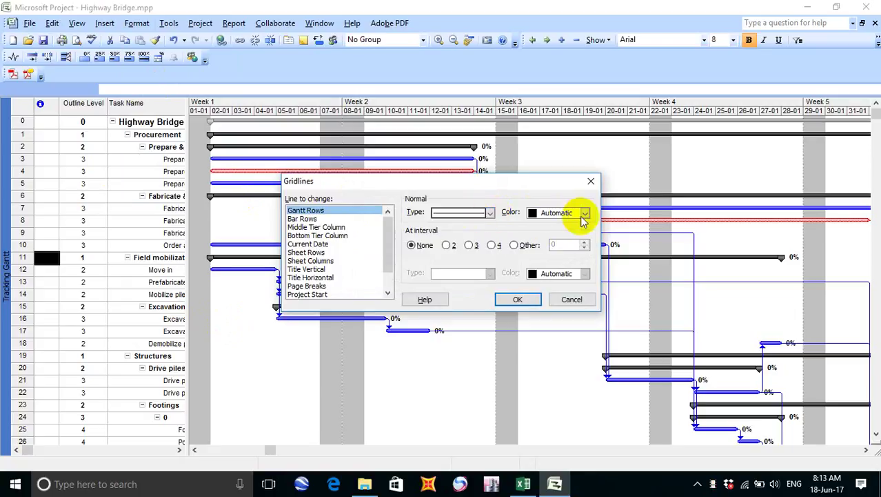
pyautogui.click(584, 214)
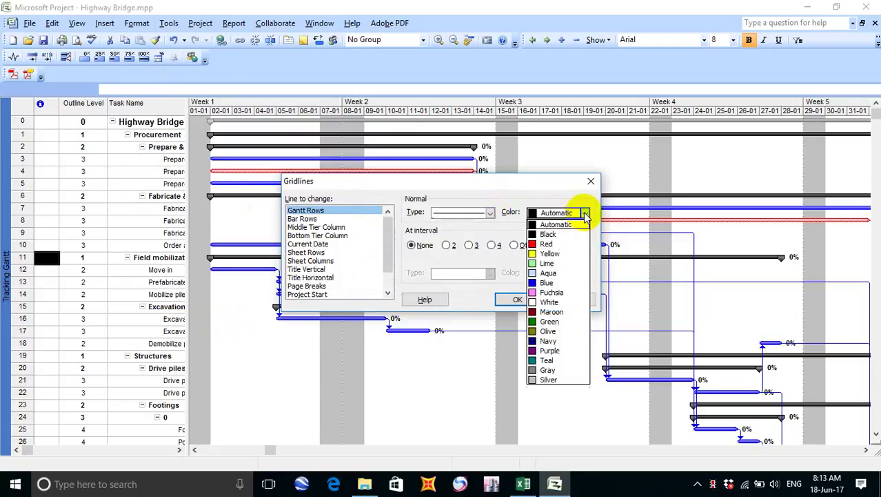
pyautogui.click(558, 381)
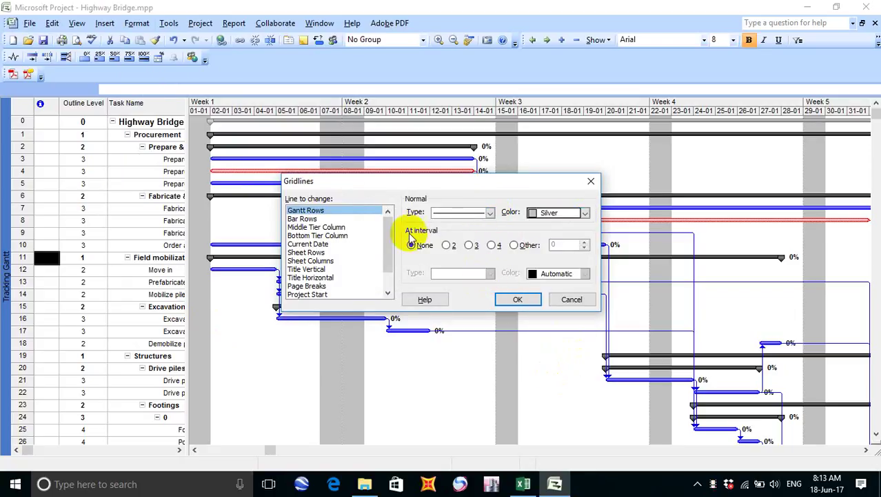
# Set the Bottom Tier Column gridlines to a solid line in Silver.
pyautogui.click(316, 236)
pyautogui.click(489, 213)
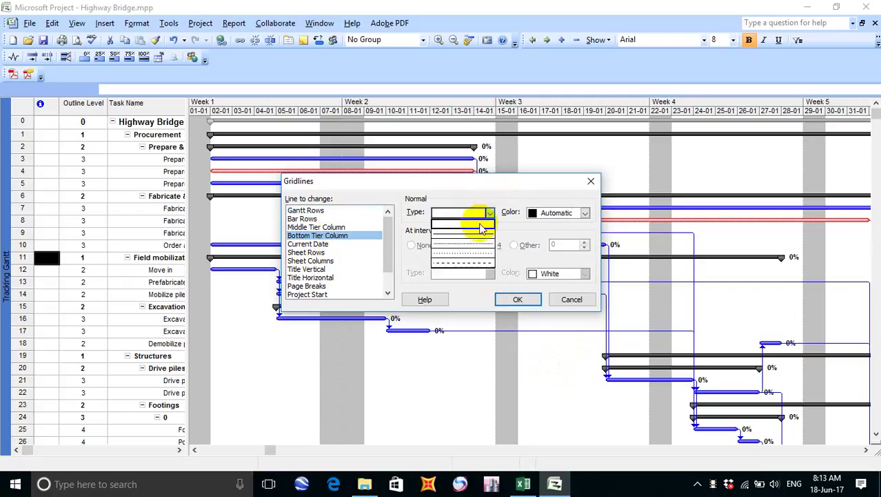
pyautogui.click(483, 228)
pyautogui.click(584, 212)
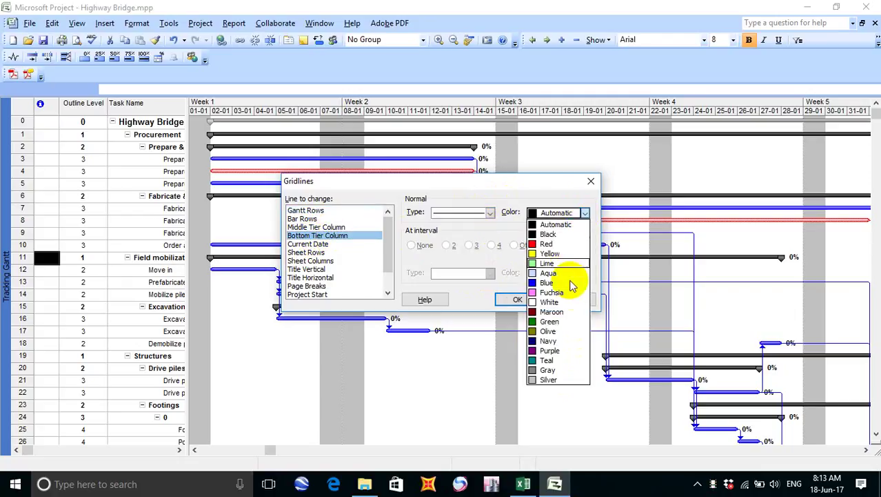
pyautogui.click(549, 381)
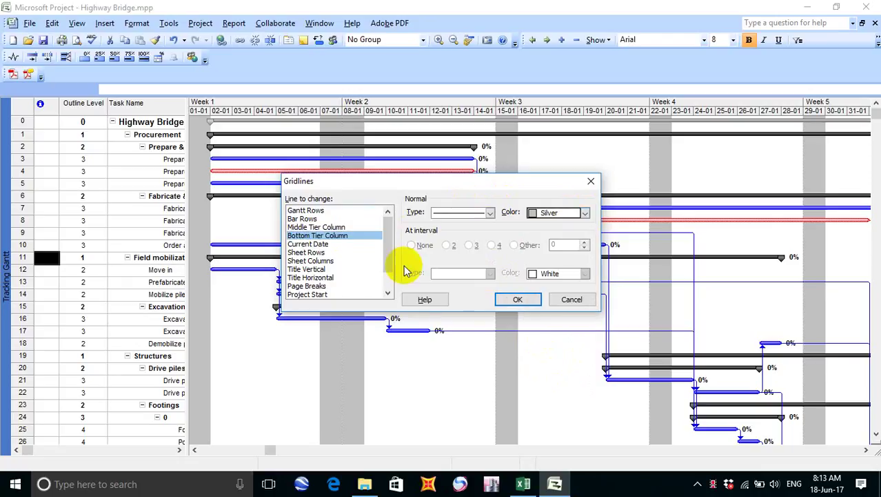
# Set the color of the Sheet Rows and Sheet Columns gridlines to Automatic.
pyautogui.click(308, 252)
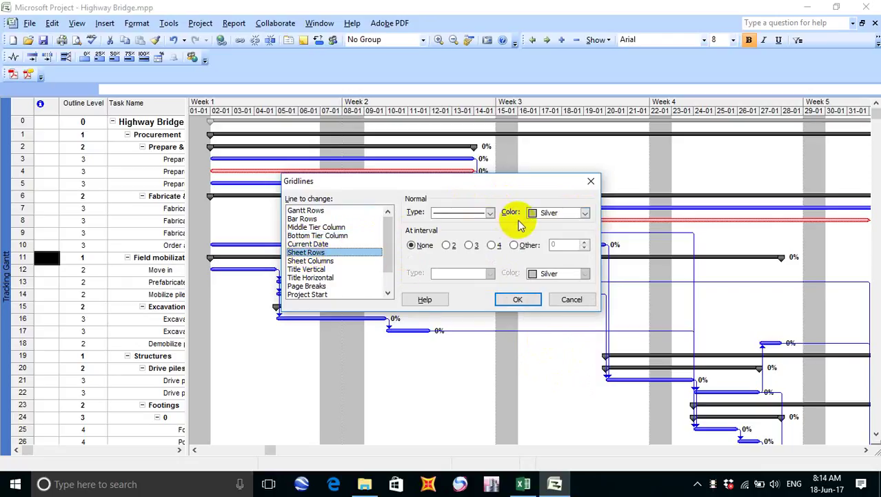
pyautogui.click(585, 214)
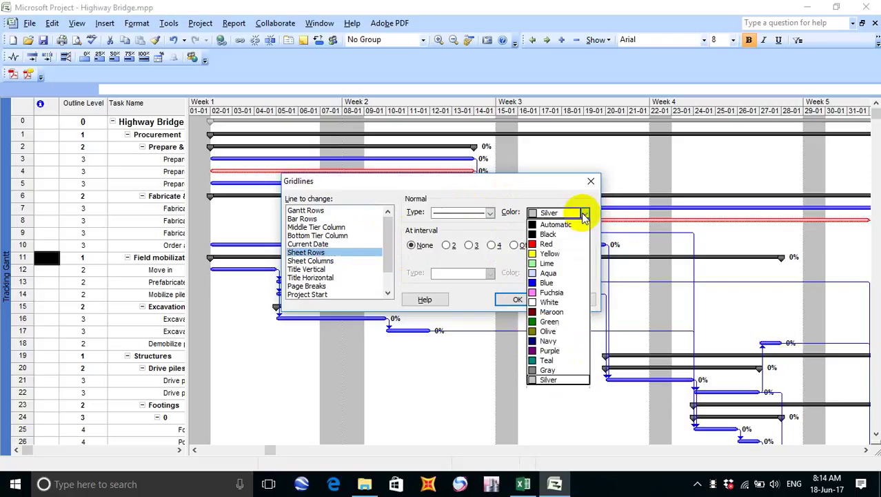
pyautogui.click(566, 225)
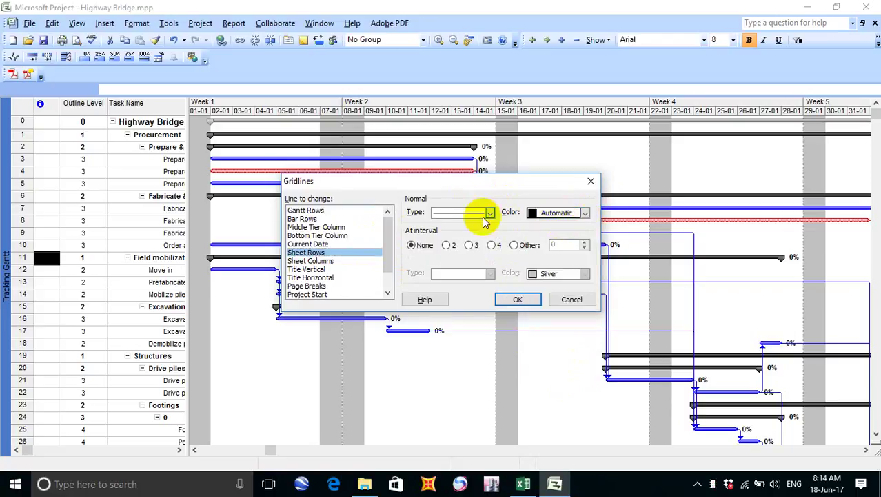
pyautogui.click(324, 261)
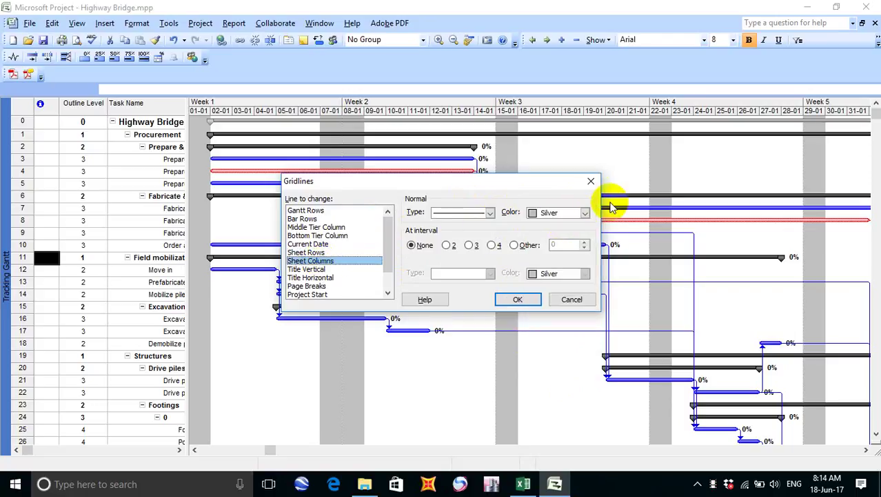
pyautogui.click(585, 213)
pyautogui.click(561, 225)
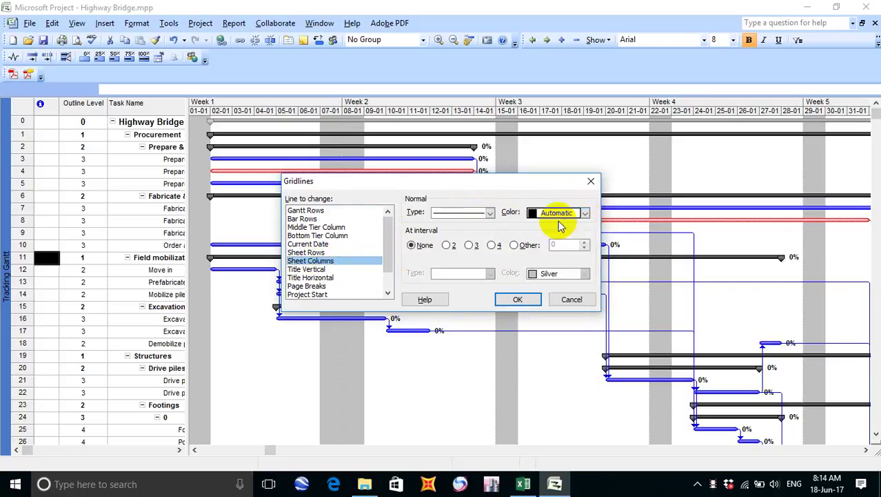
# Review the Current Date, Bottom Tier Column and Sheet Columns line settings, and apply the gridline changes to the chart.
pyautogui.click(315, 245)
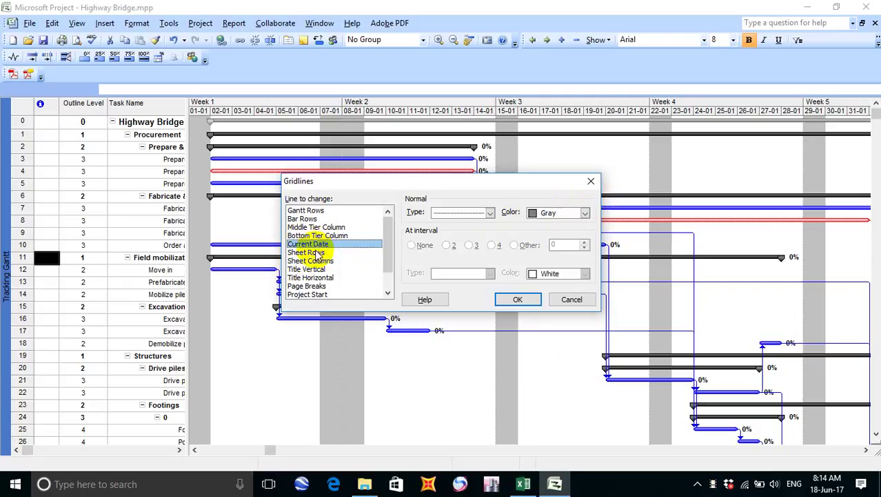
pyautogui.click(312, 235)
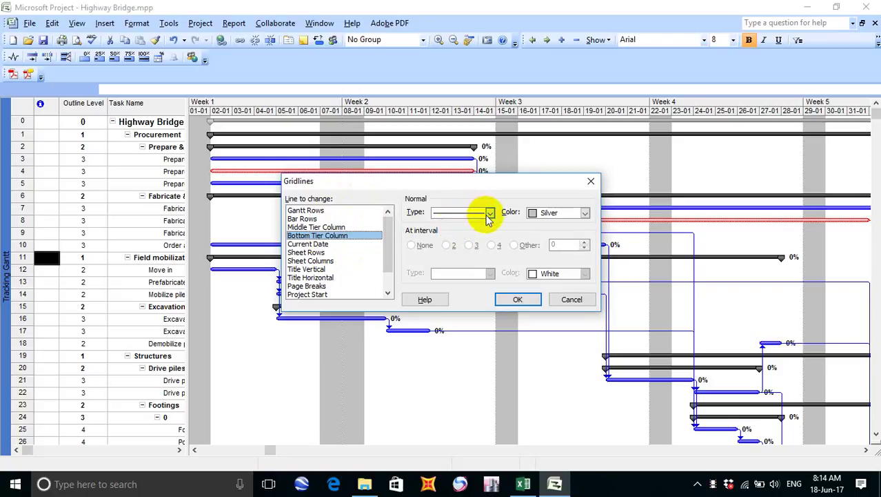
pyautogui.click(311, 262)
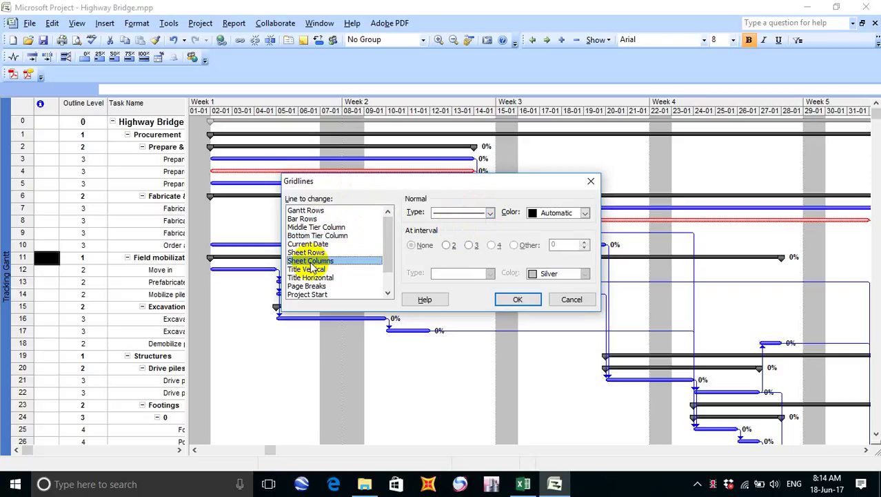
pyautogui.click(514, 301)
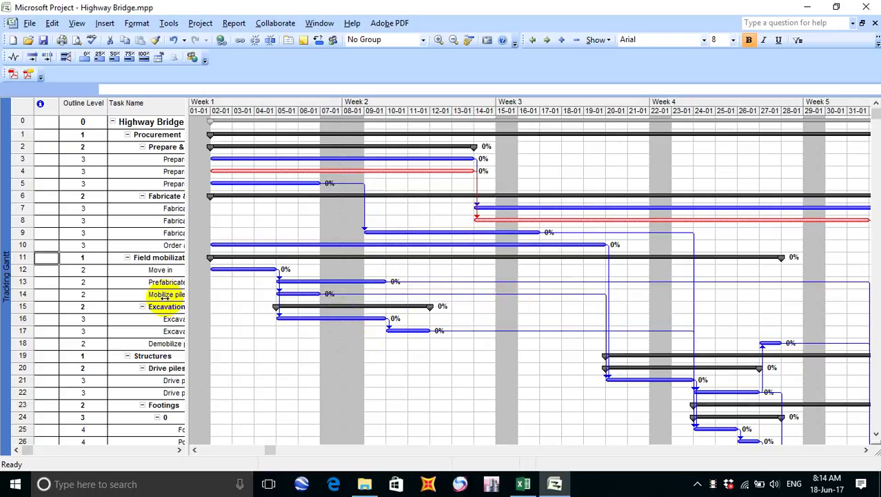
# Widen the task table to reveal the columns from Duration through Resource, and save the project.
pyautogui.moveTo(189, 250); pyautogui.dragTo(418, 250)
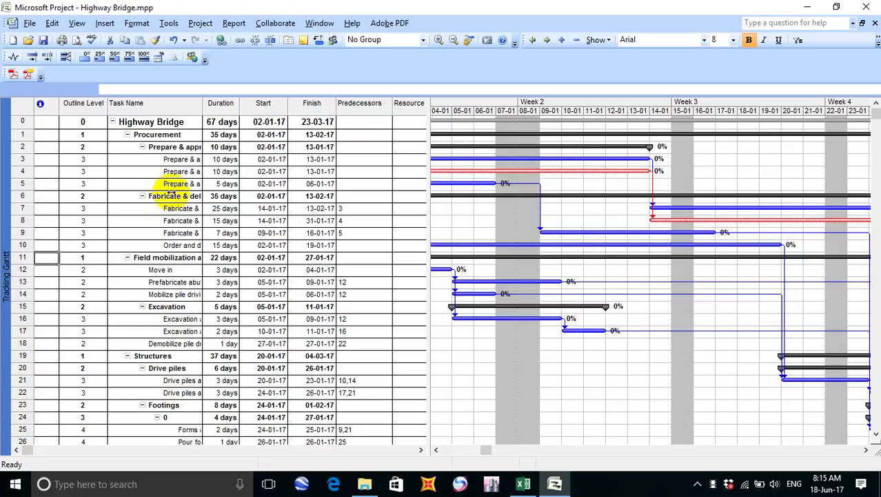
pyautogui.click(43, 39)
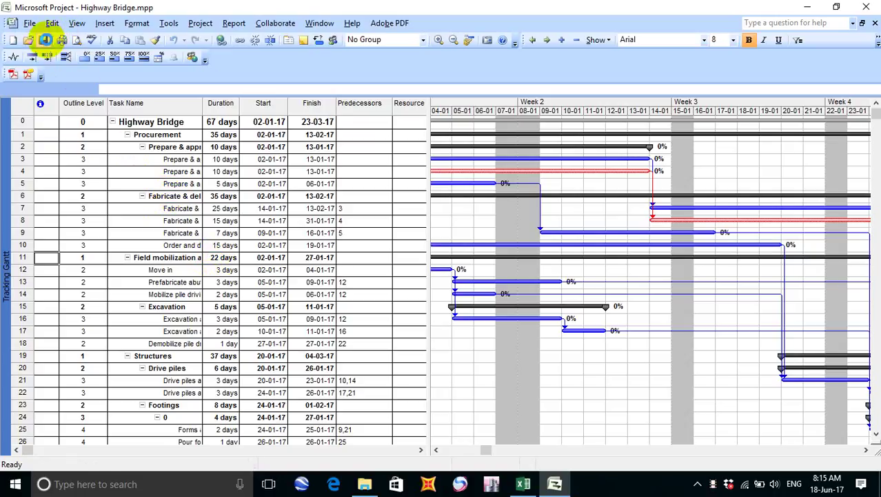
pyautogui.scroll(-1, 341, 322)
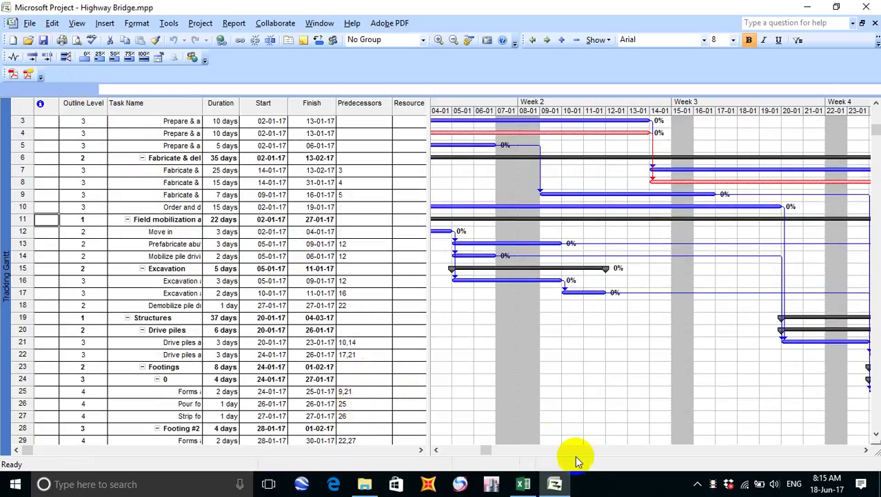
# Switch to Excel and copy MOP item 31 into cell B38, renumbering the copy as 32.
pyautogui.click(523, 484)
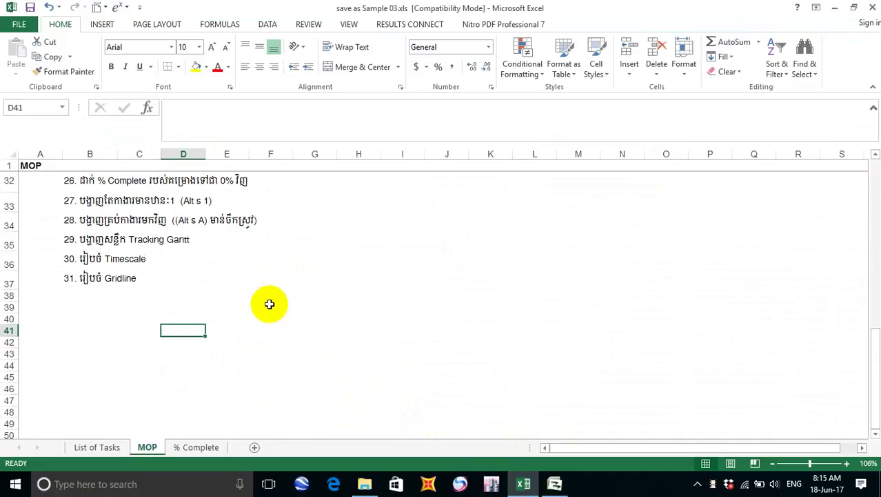
pyautogui.click(556, 483)
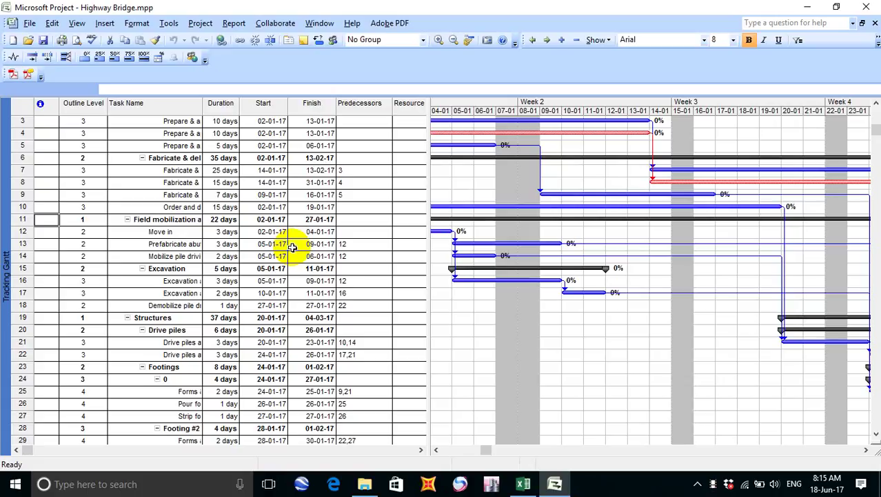
pyautogui.click(524, 483)
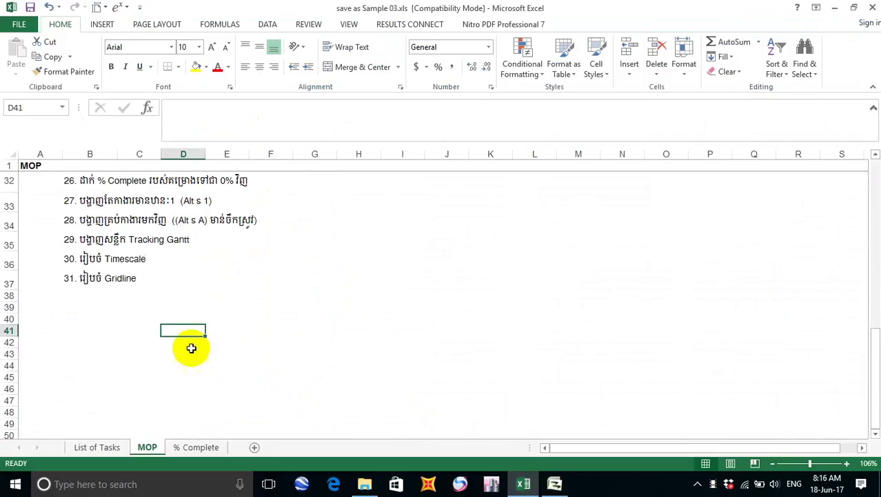
pyautogui.click(66, 280)
pyautogui.click(74, 297)
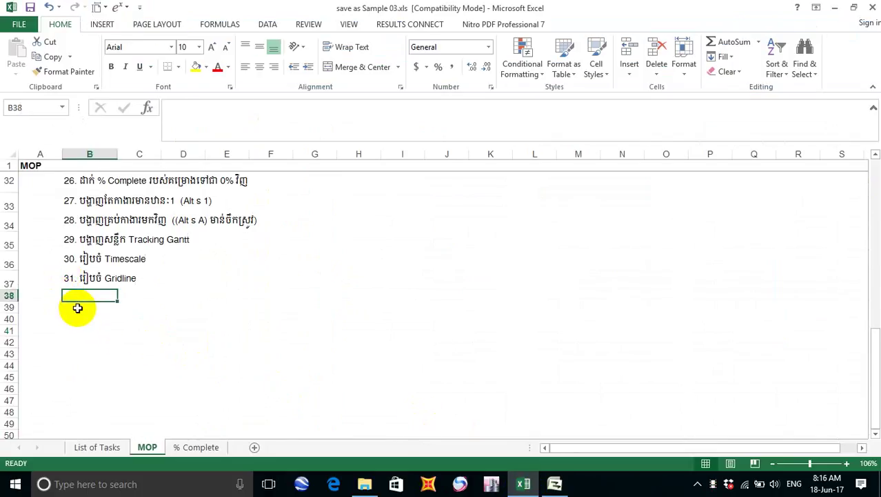
pyautogui.hotkey('ctrl', 'd')
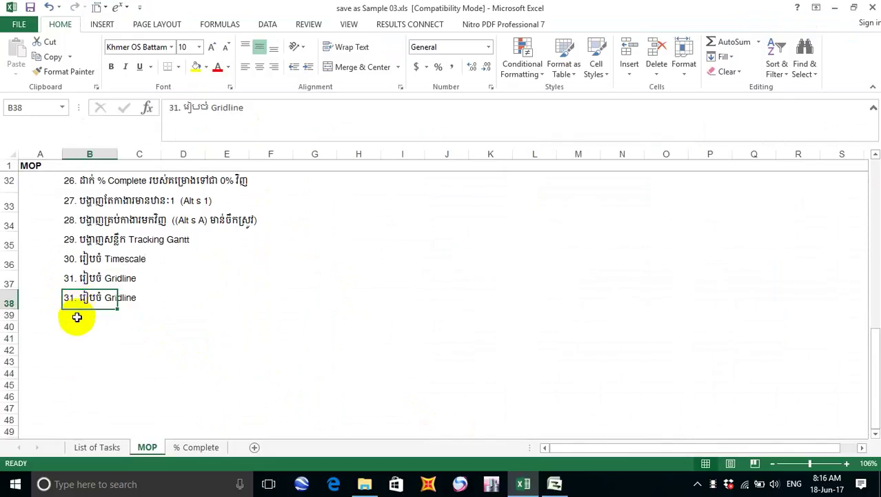
pyautogui.doubleClick(73, 297)
pyautogui.press('BackSpace')
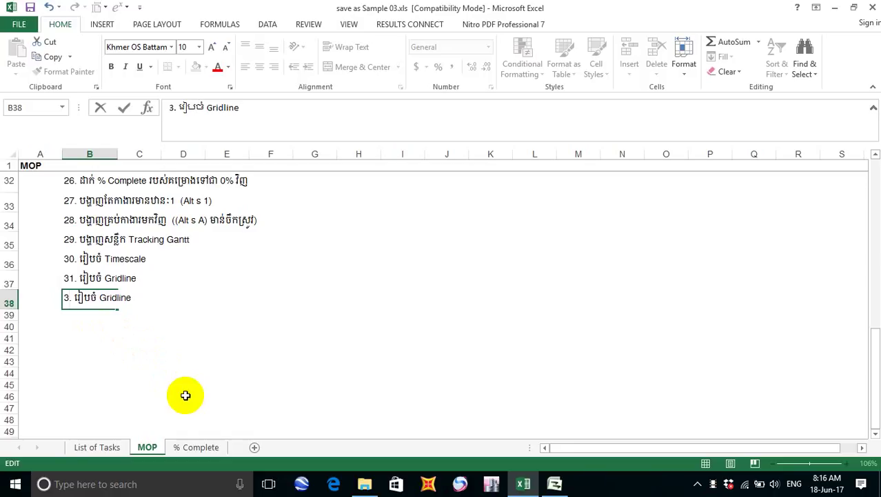
pyautogui.write('2')
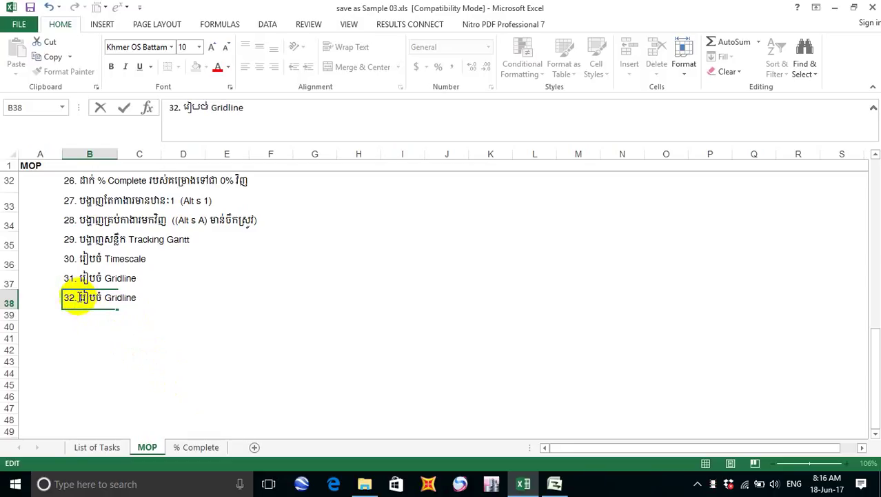
# Replace the wording of item 32 in the MOP sheet with "បង្ហាញតារាង Tracking".
pyautogui.moveTo(77, 298); pyautogui.dragTo(161, 305)
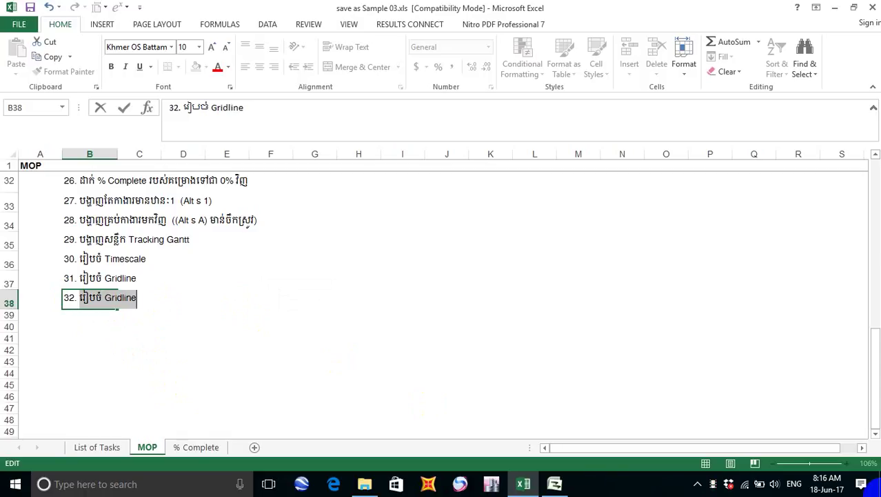
pyautogui.hotkey('alt', 'shift')
pyautogui.write('បហ')
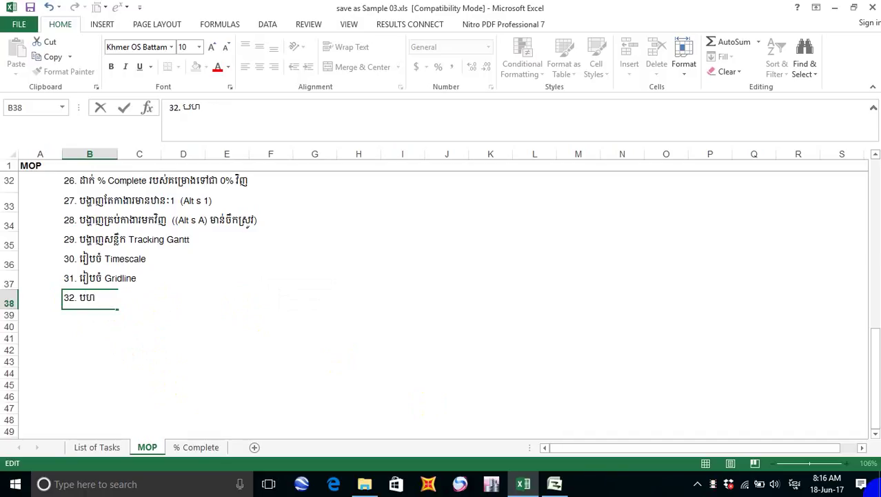
pyautogui.press('BackSpace')
pyautogui.write('ង្ហាញ')
pyautogui.write('តារ')
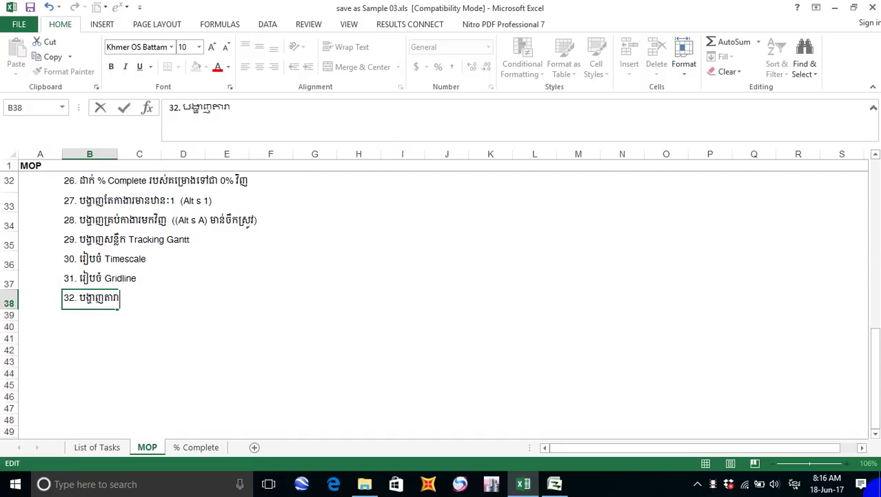
pyautogui.write('ាង')
pyautogui.hotkey('alt', 'shift')
pyautogui.write('Tracking')
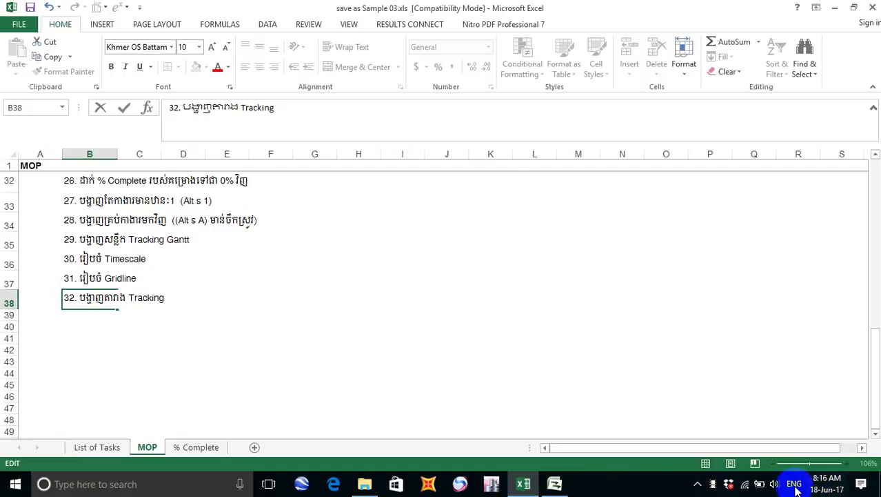
pyautogui.click(90, 325)
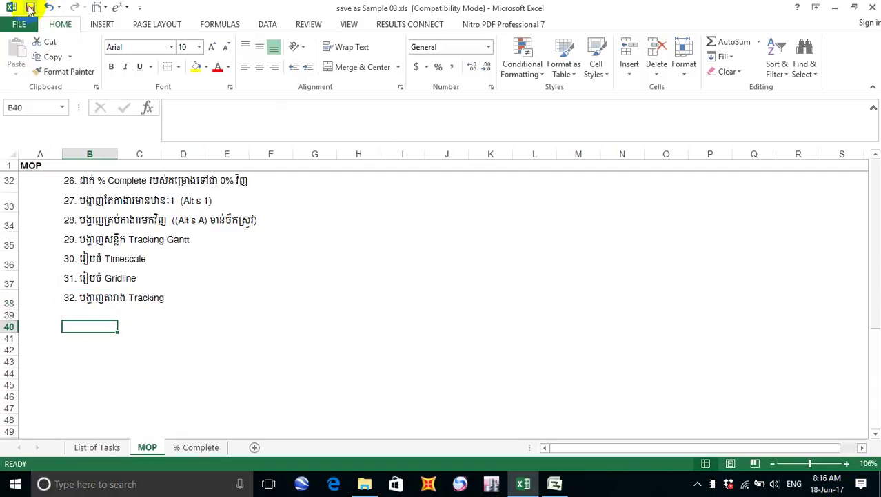
pyautogui.press('Right')
pyautogui.press('Right')
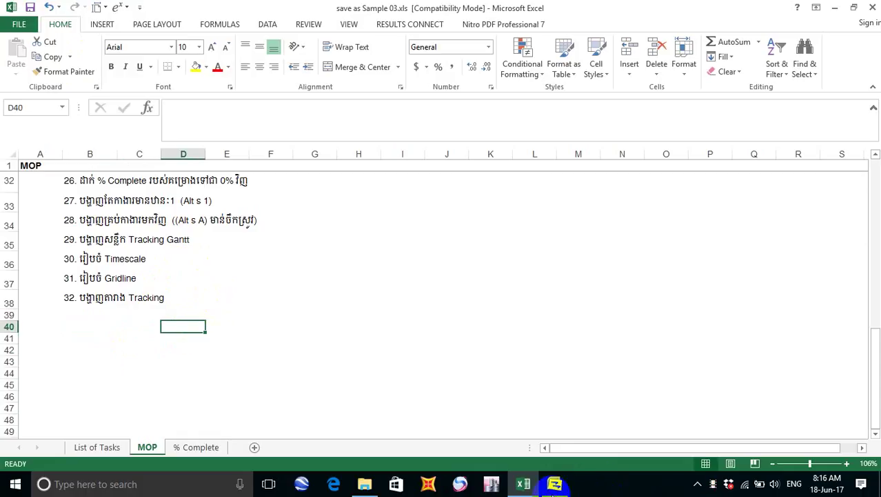
# Correct the word Gridline to "Gridlines" in item 31 of the MOP sheet in Excel.
pyautogui.click(554, 483)
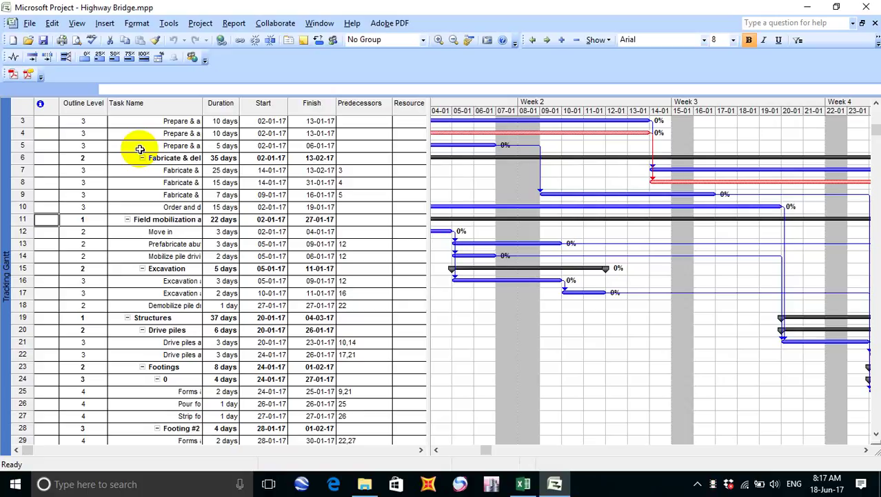
pyautogui.click(523, 483)
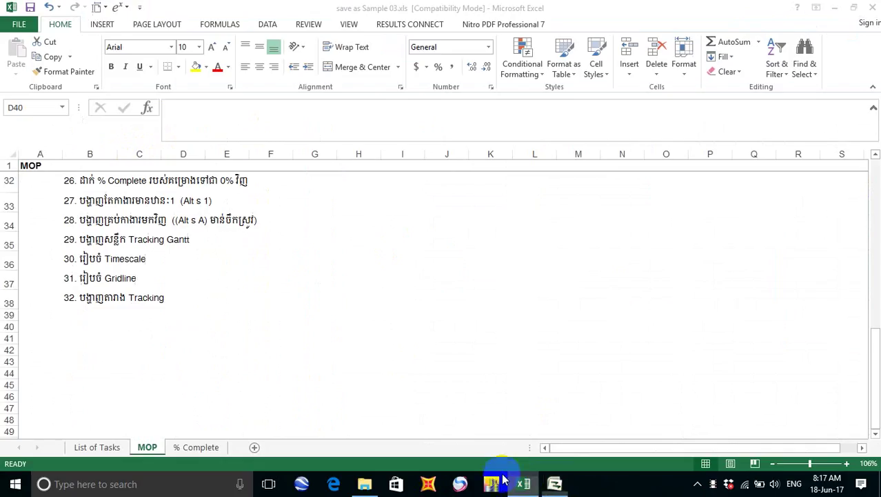
pyautogui.doubleClick(137, 279)
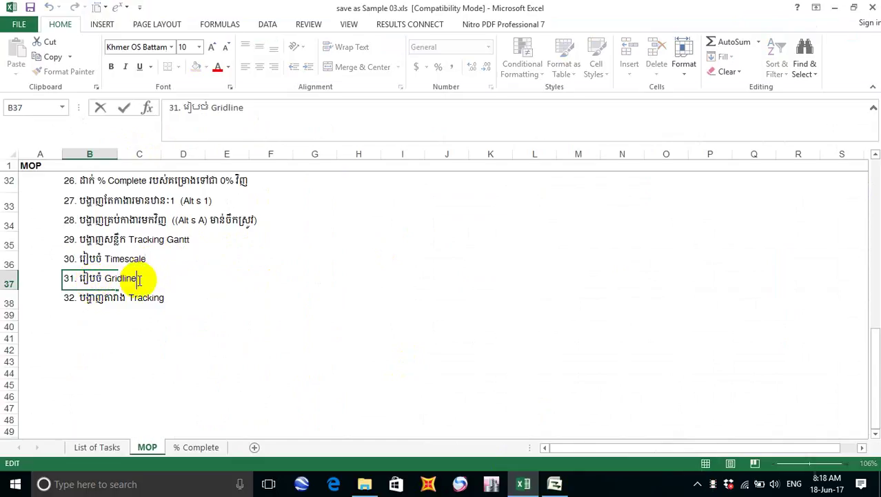
pyautogui.write('s')
pyautogui.click(237, 339)
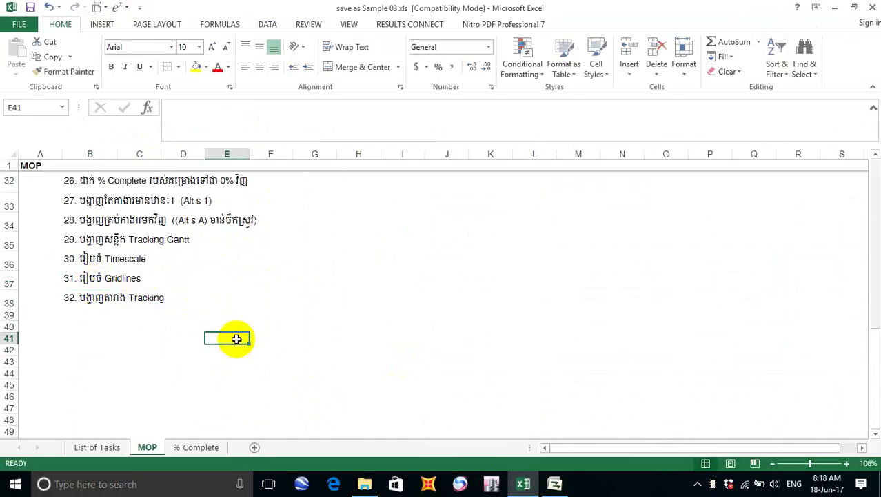
# Switch to Microsoft Project, display the Tracking table beside the Tracking Gantt chart, and widen the table area to show columns through Act. Work.
pyautogui.moveTo(523, 482)
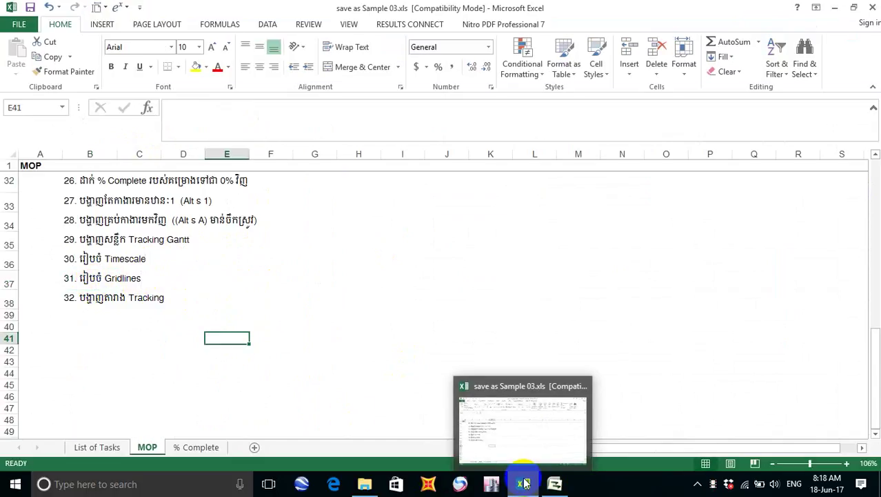
pyautogui.click(555, 485)
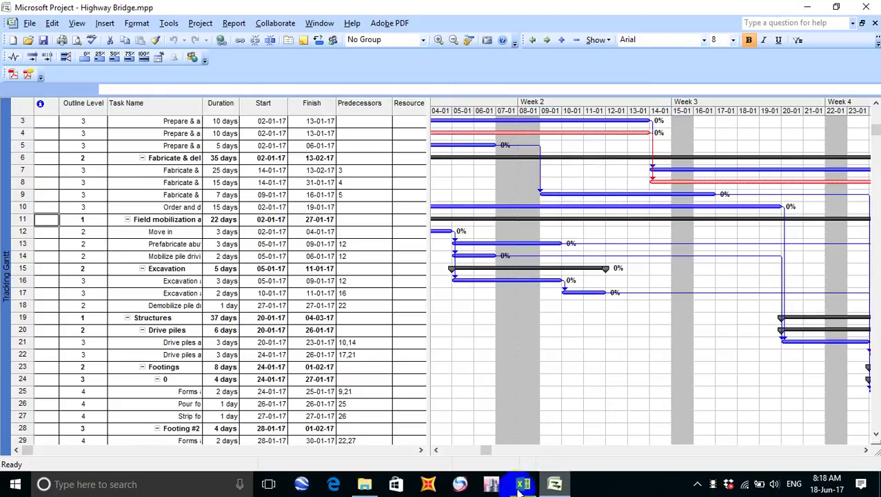
pyautogui.click(77, 24)
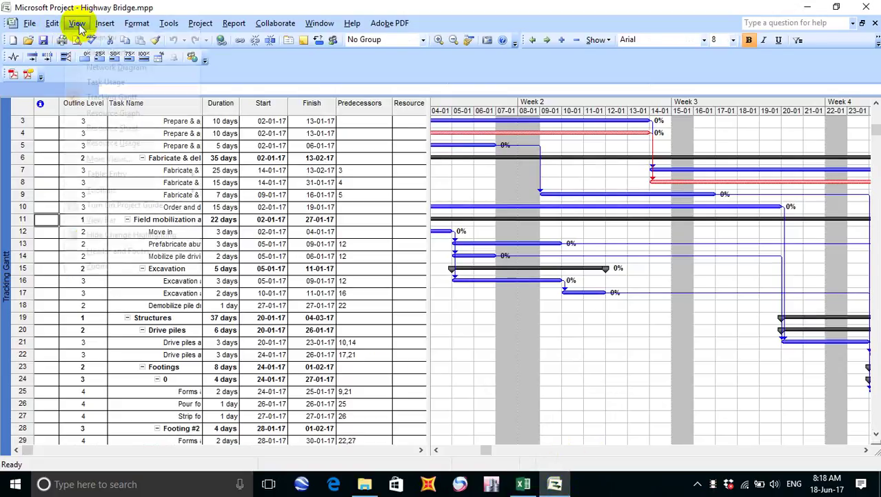
pyautogui.moveTo(131, 178)
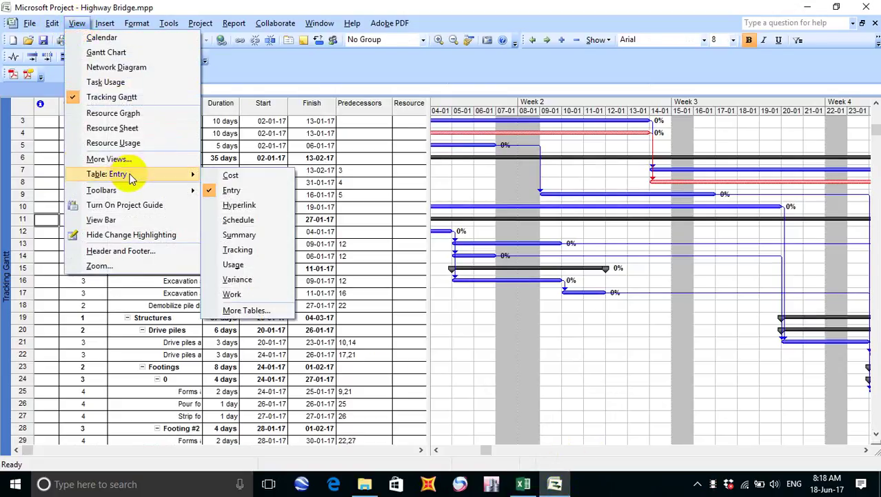
pyautogui.click(258, 254)
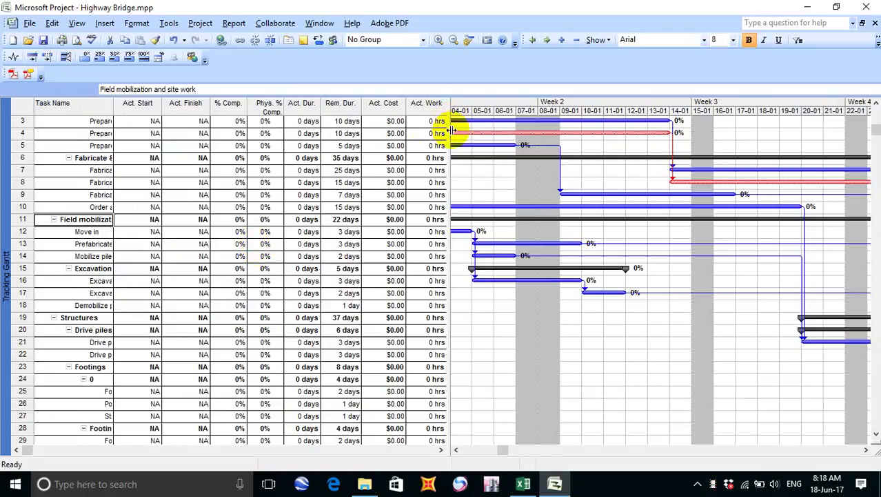
pyautogui.moveTo(451, 129)
pyautogui.mouseDown()
pyautogui.moveTo(504, 133)
pyautogui.moveTo(452, 131)
pyautogui.mouseUp()
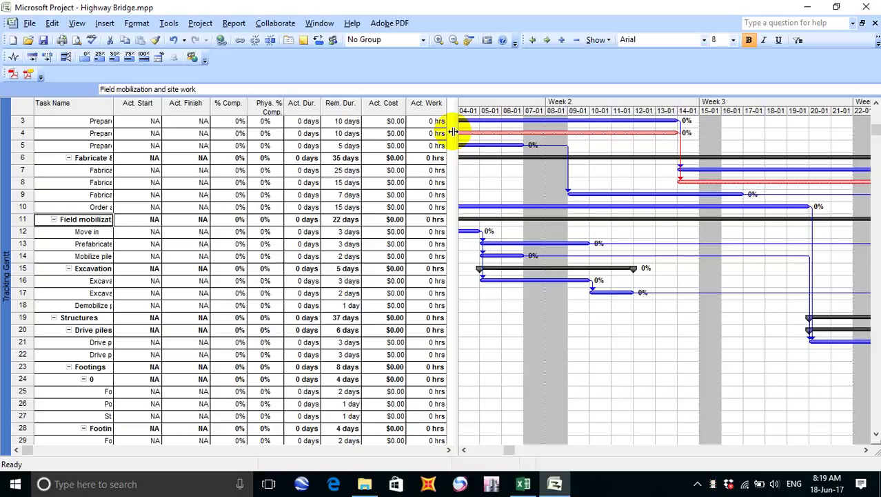
# Return to Excel and copy MOP item 32 into cell B39, renumbering the copy as 33.
pyautogui.click(522, 483)
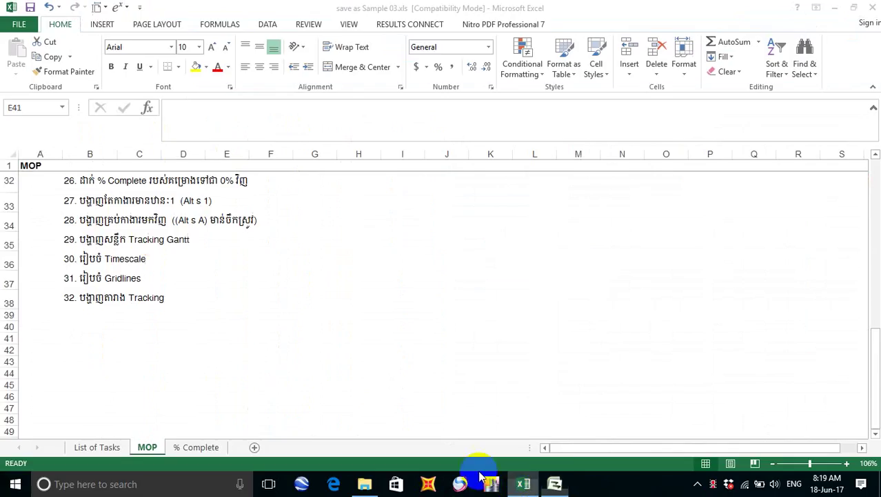
pyautogui.click(70, 314)
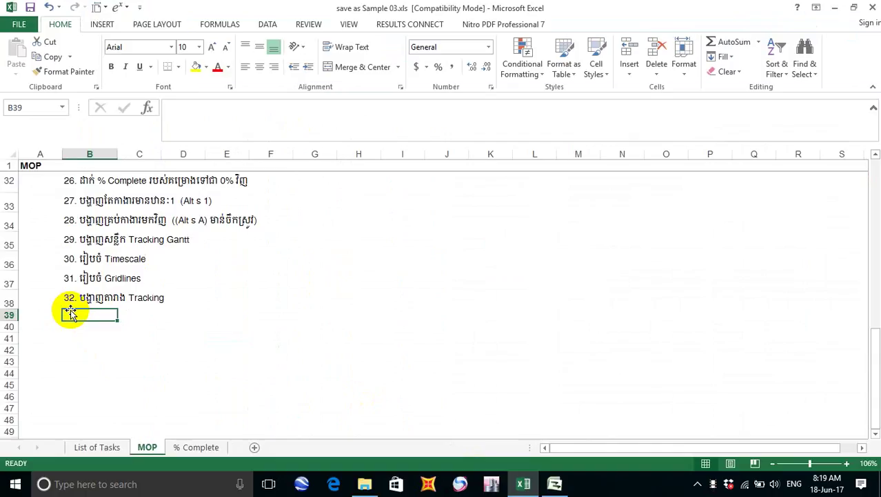
pyautogui.hotkey('ctrl', 'd')
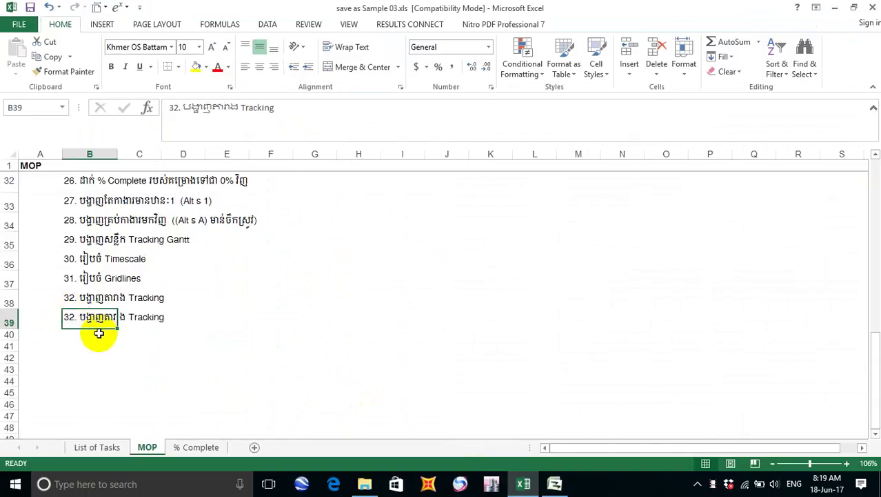
pyautogui.doubleClick(73, 319)
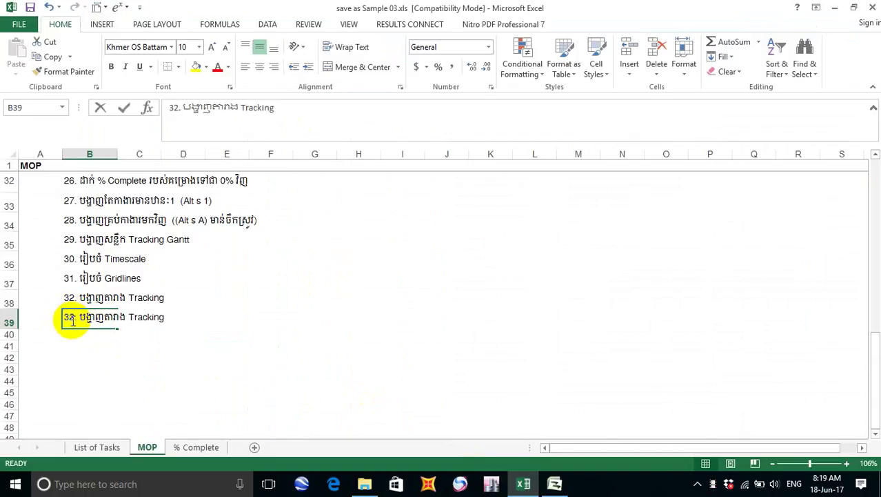
pyautogui.press('BackSpace')
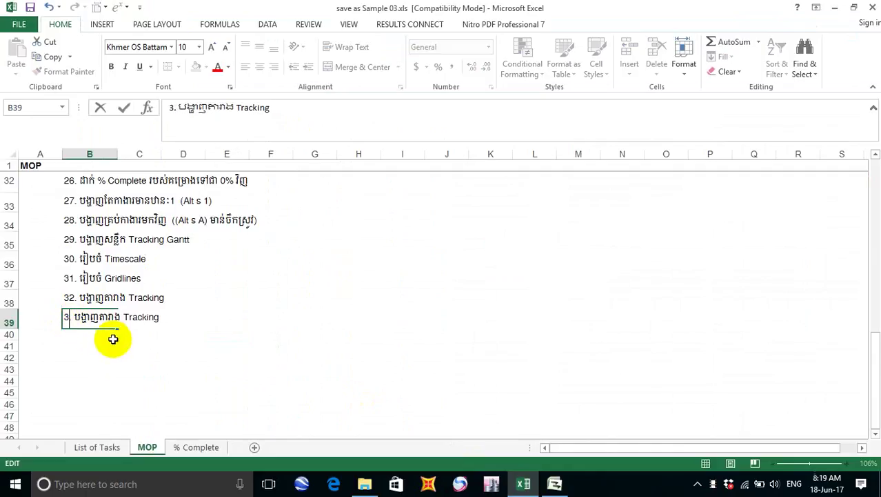
pyautogui.write('3')
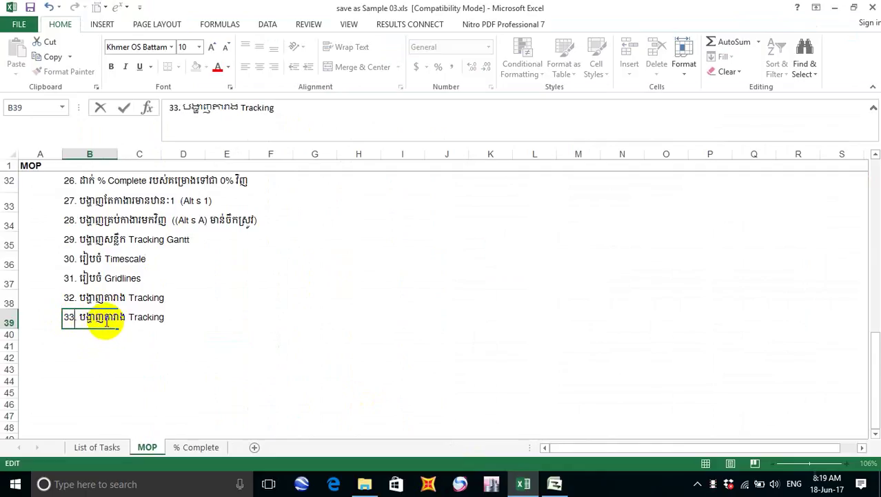
# Replace the wording of item 33 in the MOP sheet with "បង្ហាញជួរឈរ Baseline Start, Baseline Finish, Start, Finish".
pyautogui.moveTo(106, 322); pyautogui.dragTo(187, 334)
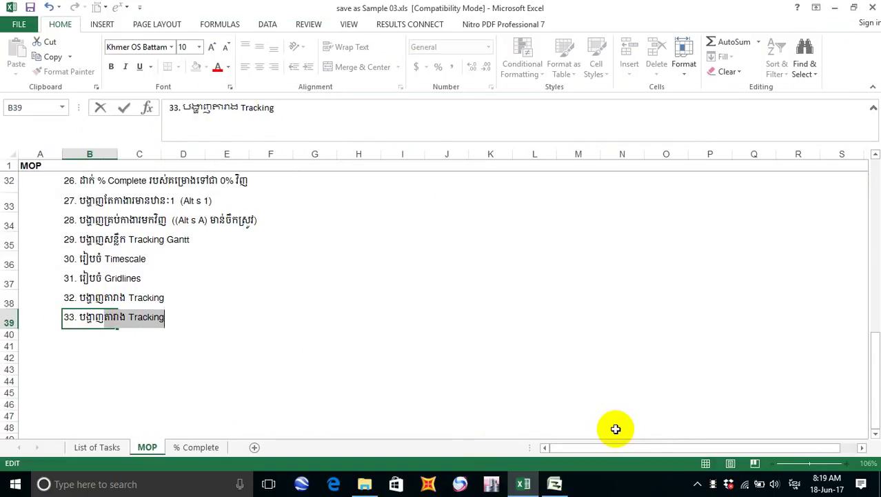
pyautogui.write('ជ')
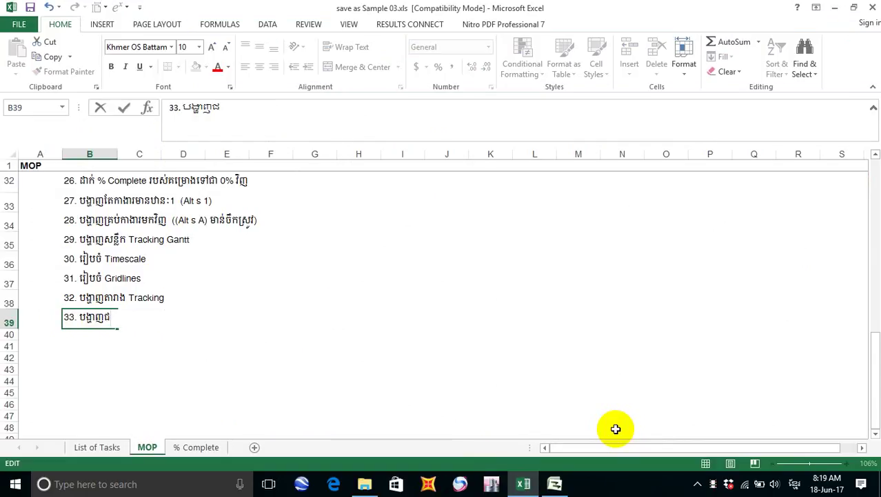
pyautogui.write('ួរឈរ')
pyautogui.hotkey('alt', 'shift')
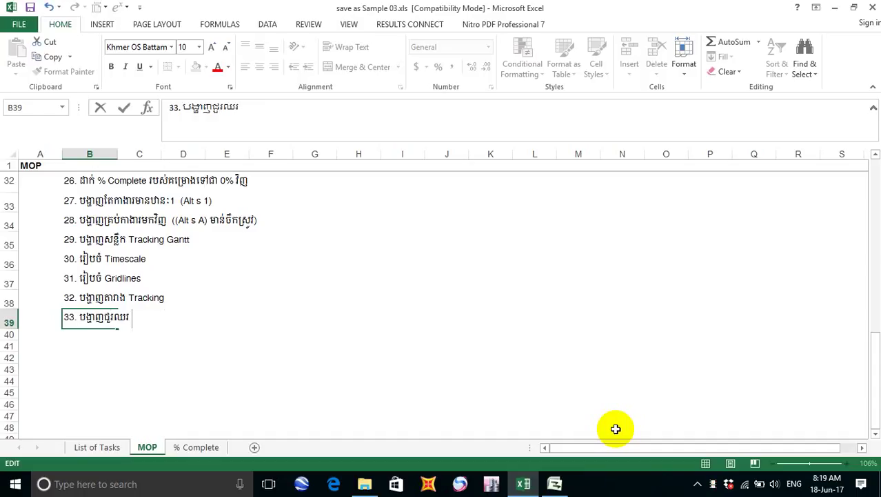
pyautogui.write('Baseline S')
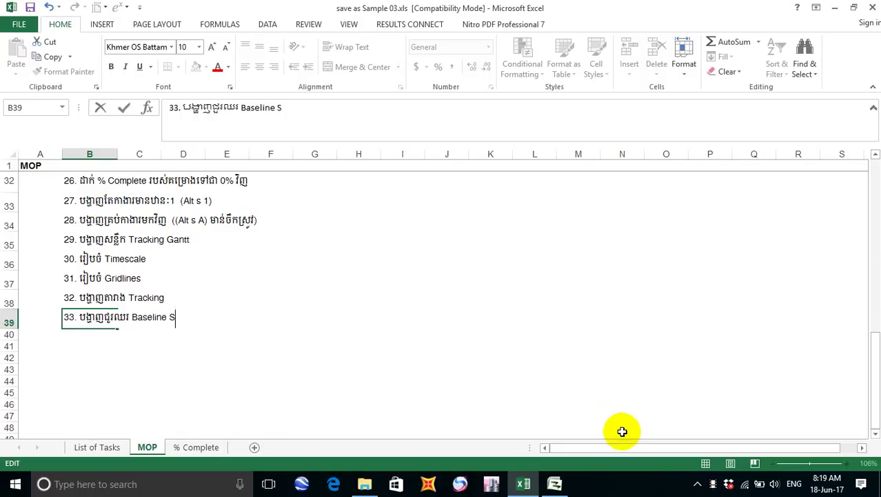
pyautogui.write('tart, Ba')
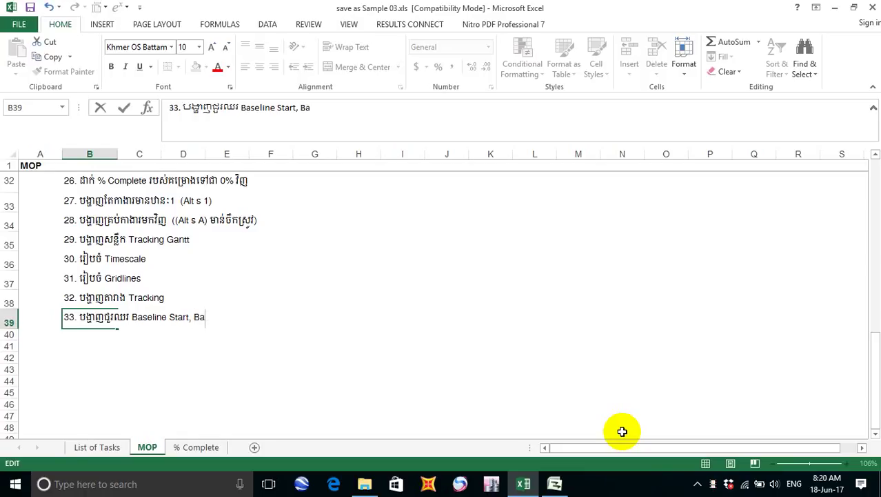
pyautogui.write('seline')
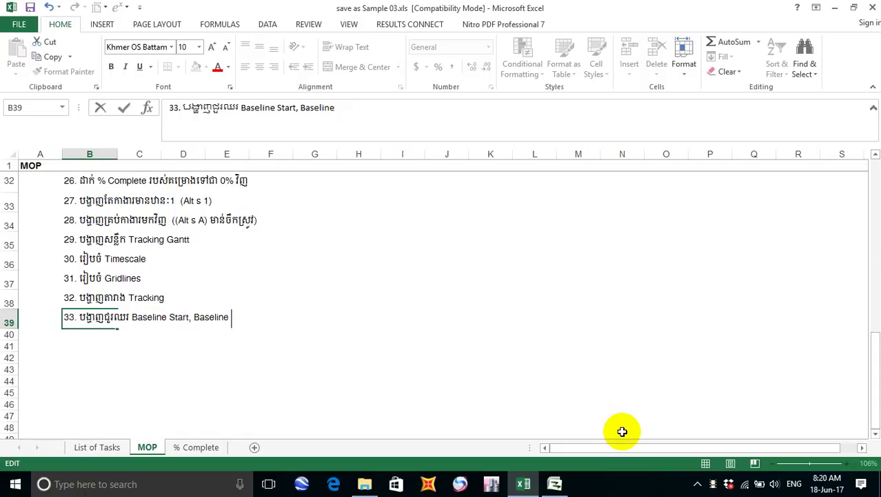
pyautogui.write(' Finish, S')
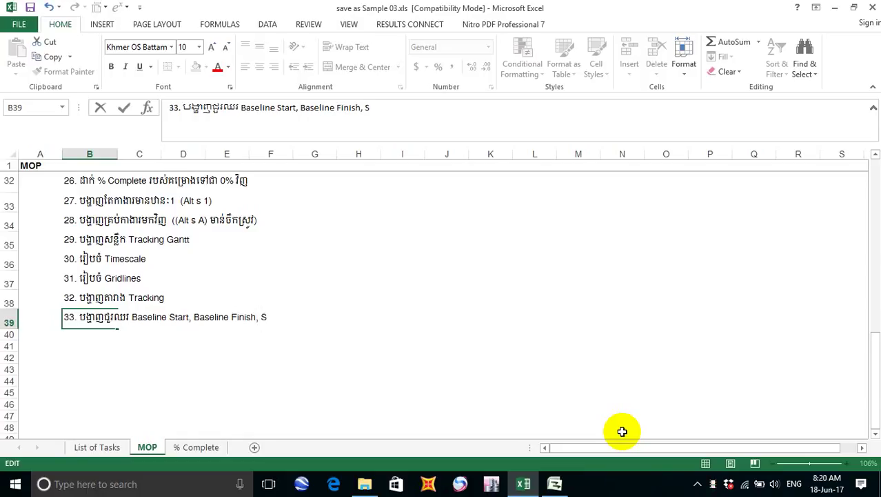
pyautogui.write('a')
pyautogui.press('BackSpace')
pyautogui.write('tart, Fine')
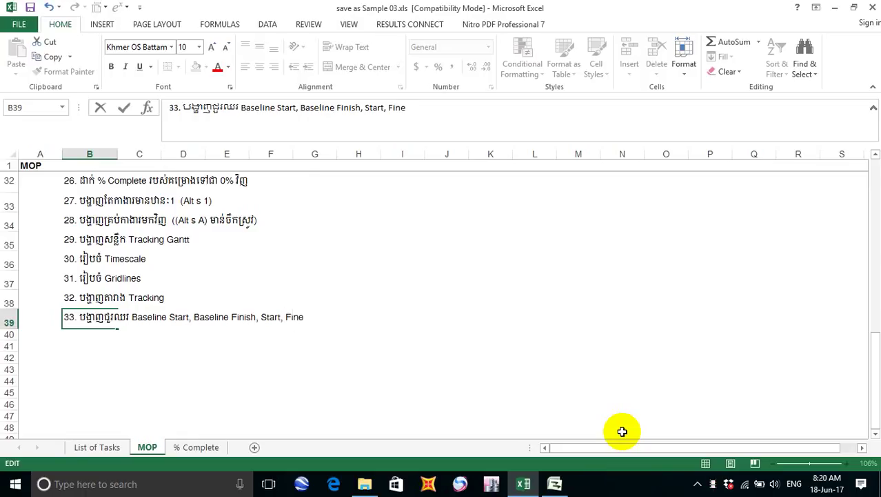
pyautogui.press('BackSpace')
pyautogui.write('ish')
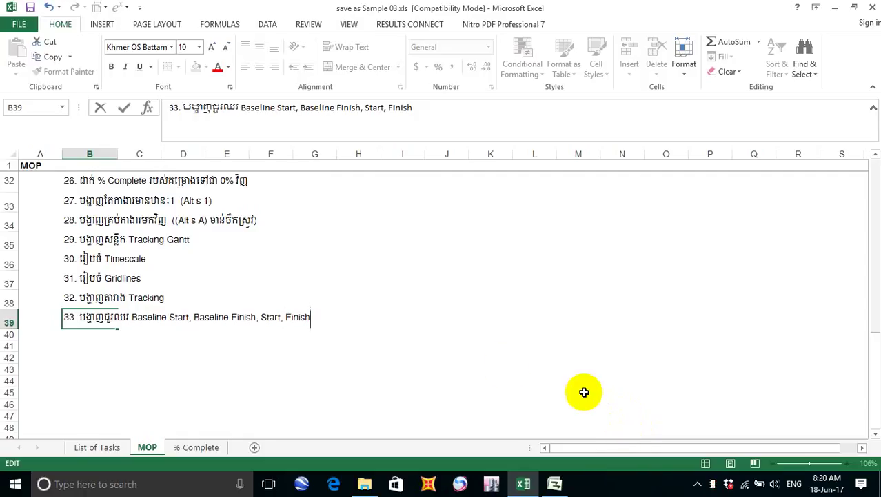
pyautogui.click(235, 354)
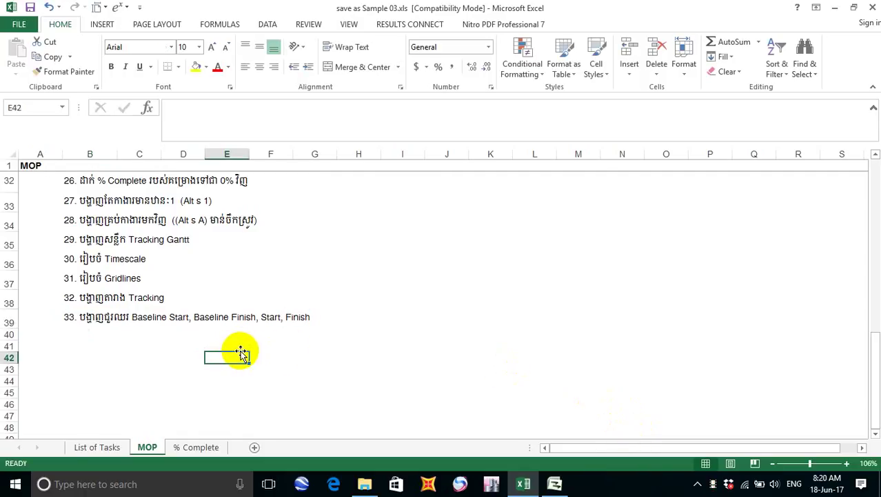
pyautogui.click(334, 281)
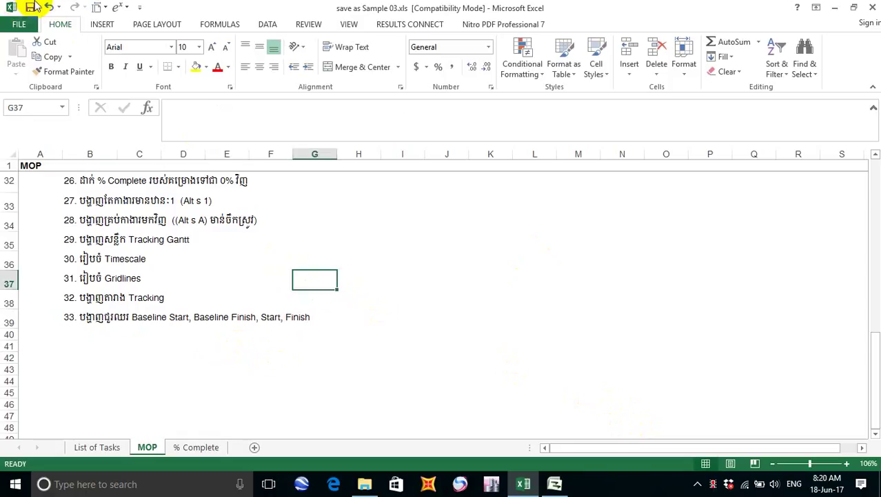
pyautogui.click(269, 345)
pyautogui.click(79, 334)
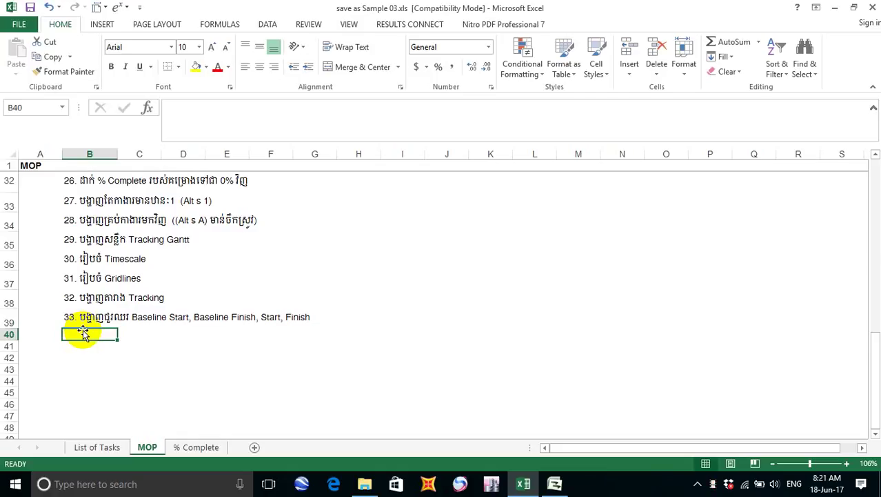
pyautogui.scroll(1, 276, 345)
pyautogui.click(360, 346)
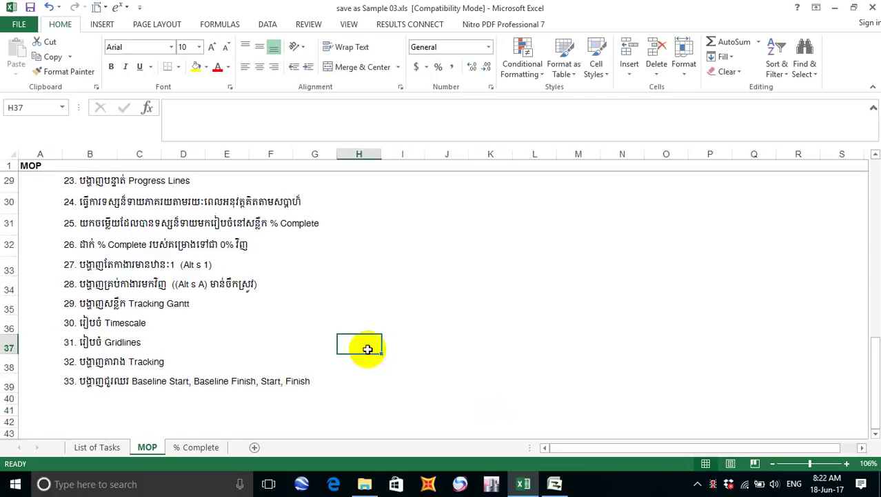
# Switch to Microsoft Project and view the Act. Start column's definition without changing it.
pyautogui.click(553, 481)
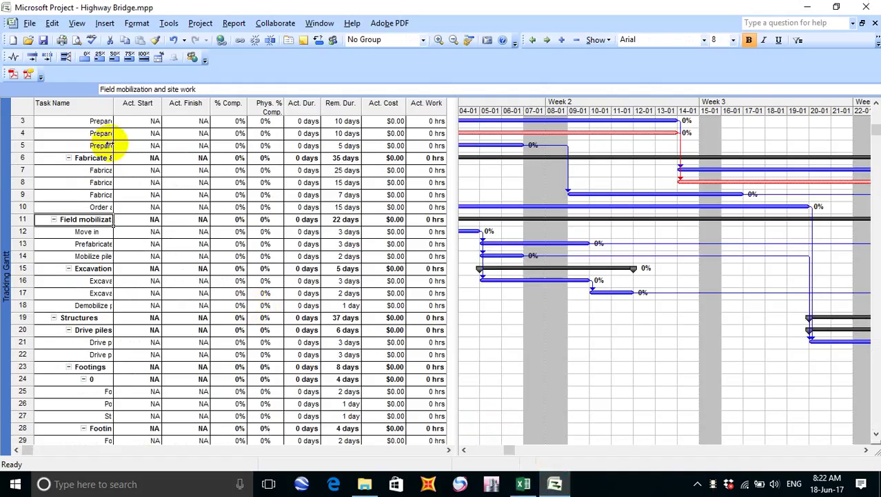
pyautogui.doubleClick(131, 104)
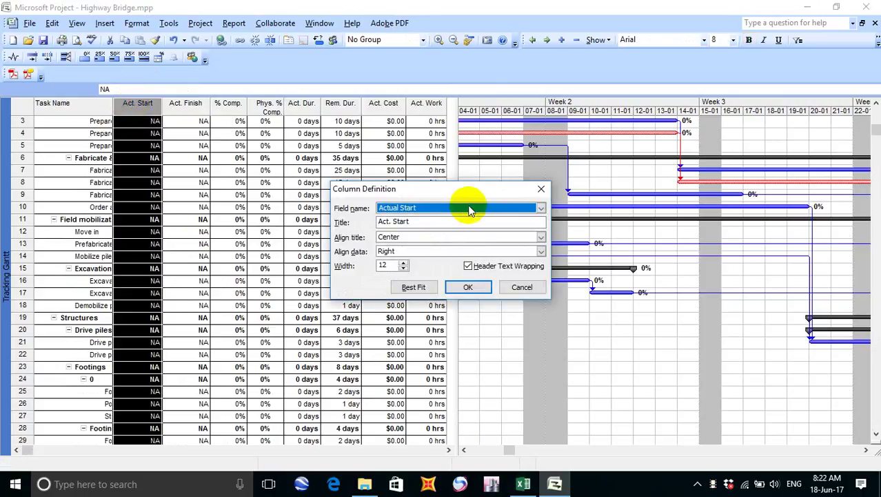
pyautogui.click(543, 189)
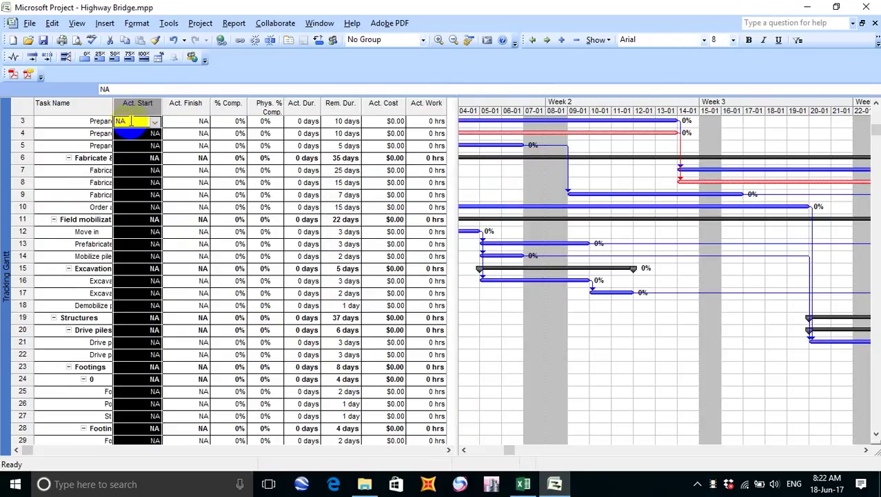
# Start inserting a column before Act. Start in the Tracking table and browse the available field names down to the Baseline fields.
pyautogui.rightClick(119, 104)
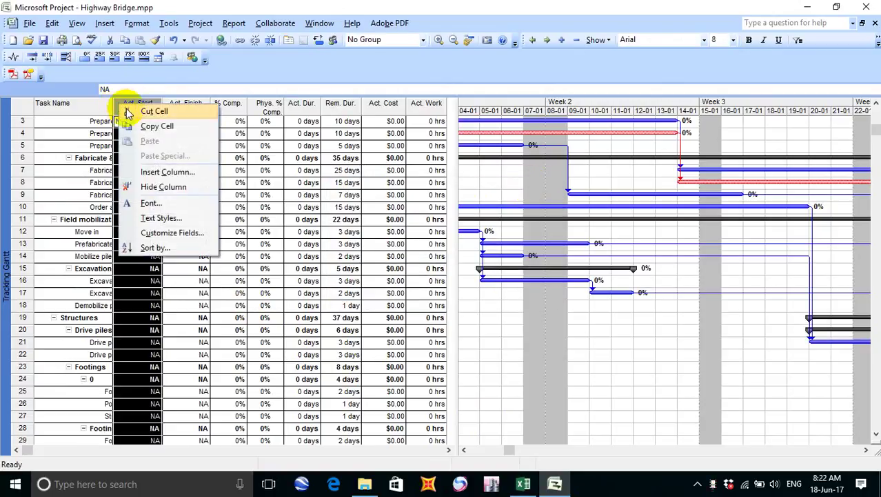
pyautogui.click(189, 174)
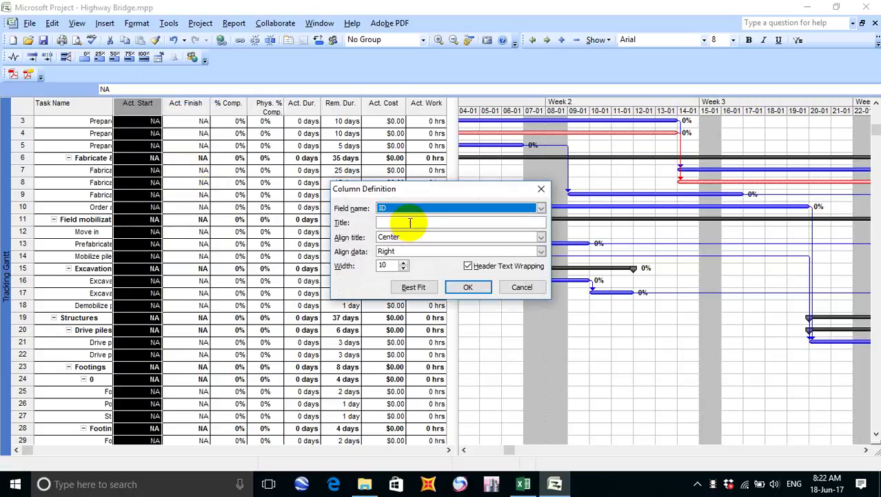
pyautogui.click(541, 209)
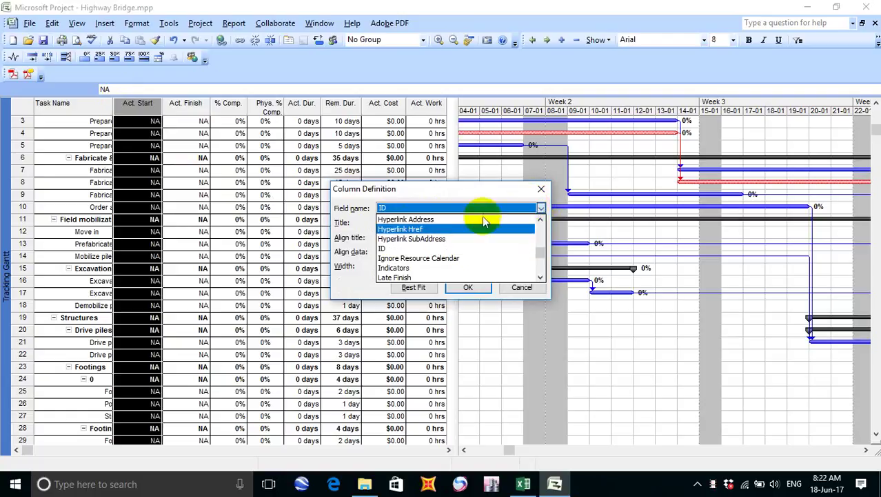
pyautogui.click(539, 265)
pyautogui.moveTo(539, 268); pyautogui.dragTo(541, 272)
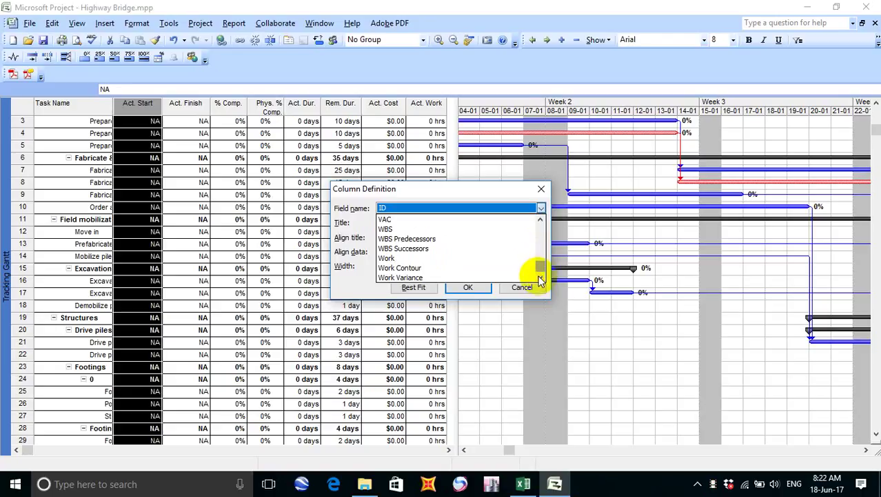
pyautogui.click(540, 269)
pyautogui.moveTo(540, 270); pyautogui.dragTo(542, 224)
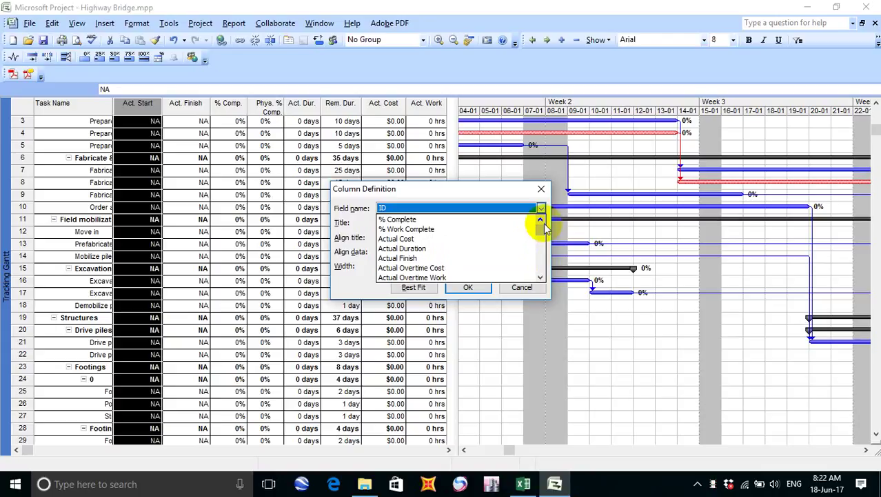
pyautogui.press('b')
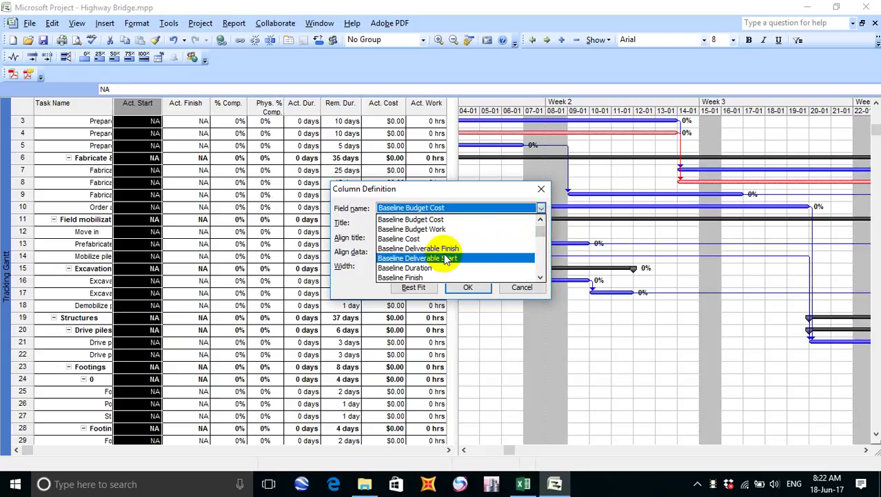
pyautogui.click(540, 278)
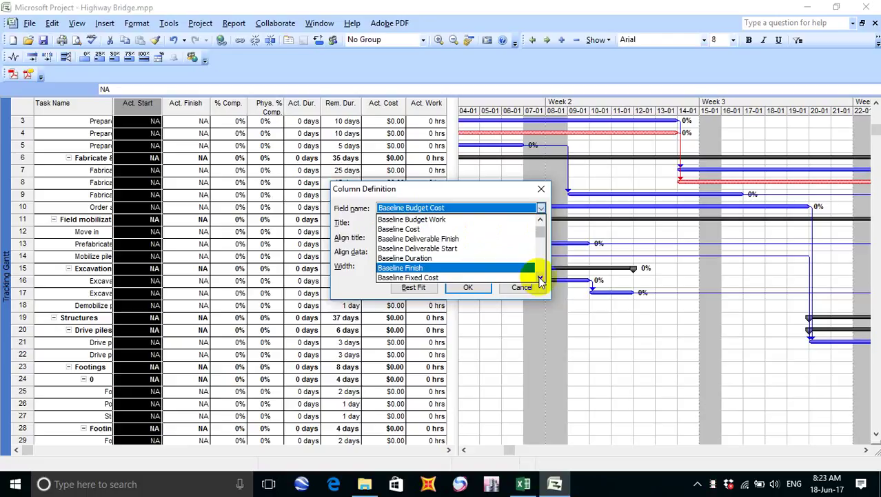
# Check the column names listed in MOP item 33 in Excel, and return to the column definition in Microsoft Project.
pyautogui.click(522, 483)
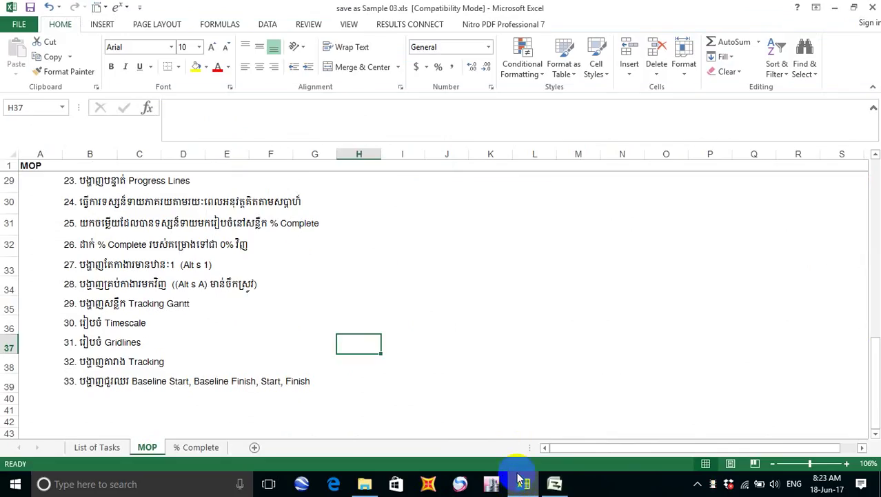
pyautogui.click(555, 483)
pyautogui.moveTo(555, 484)
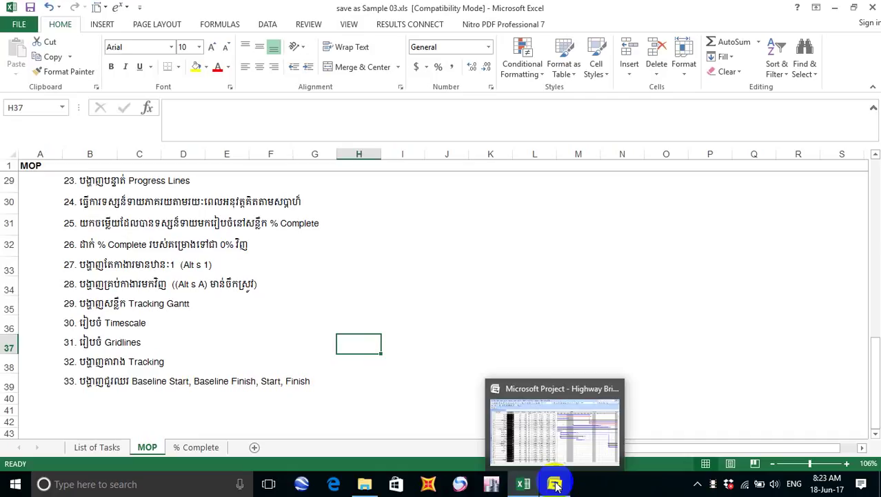
pyautogui.click(555, 483)
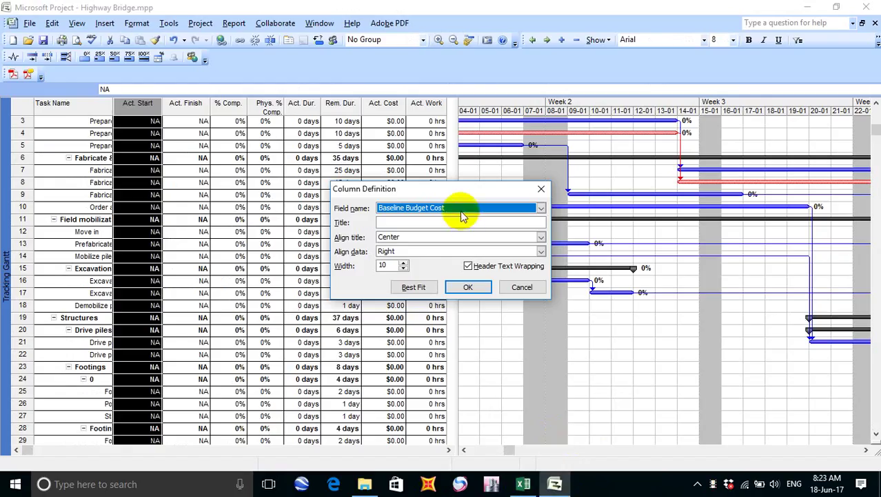
# Insert a Baseline Start column before Act. Start in the Tracking table, and undo the insertion.
pyautogui.click(541, 209)
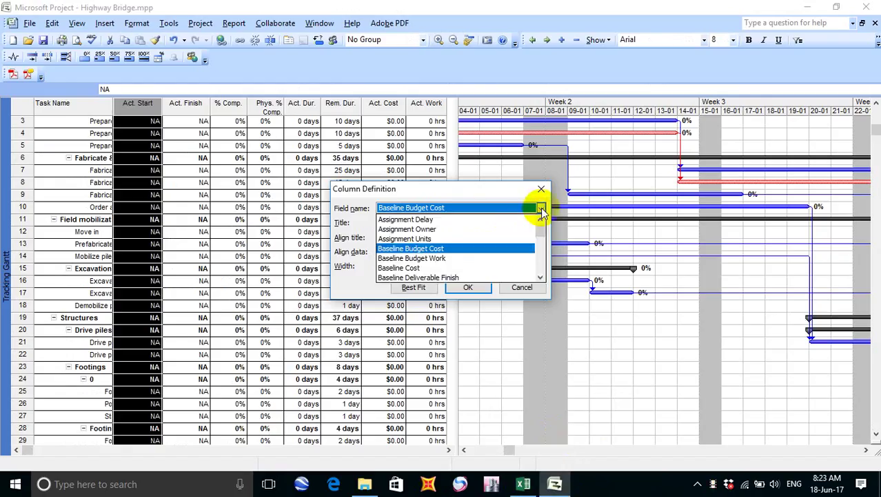
pyautogui.click(540, 277)
pyautogui.click(541, 277)
pyautogui.click(540, 277)
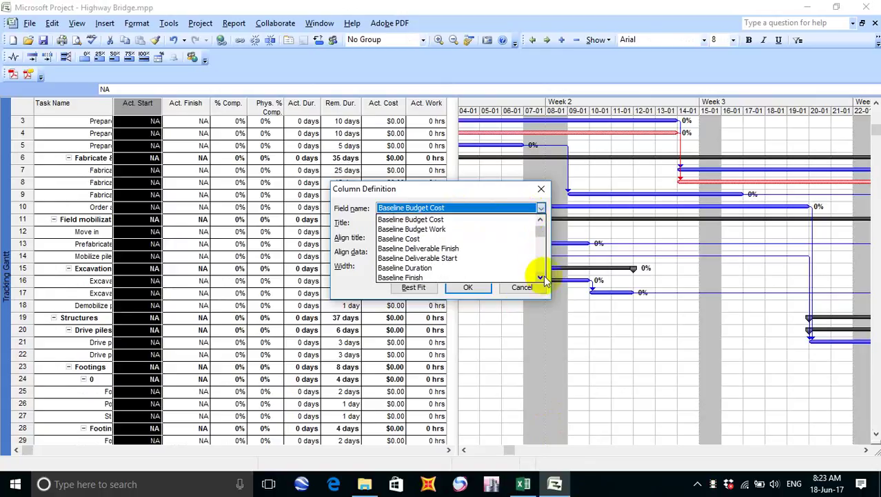
pyautogui.click(541, 278)
pyautogui.click(541, 277)
pyautogui.click(541, 277)
pyautogui.click(540, 277)
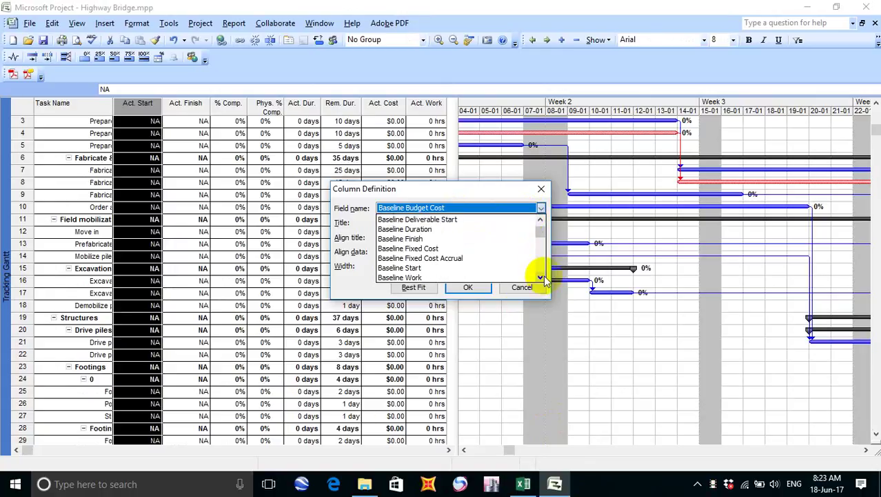
pyautogui.click(450, 269)
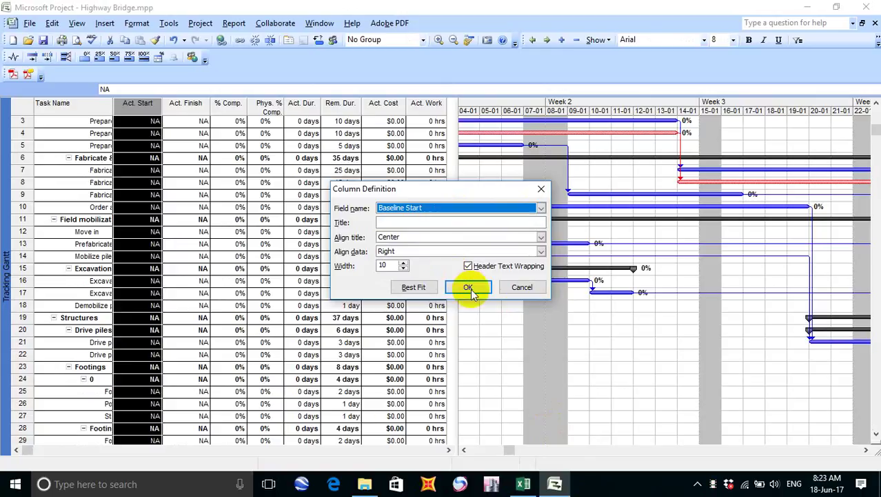
pyautogui.click(468, 287)
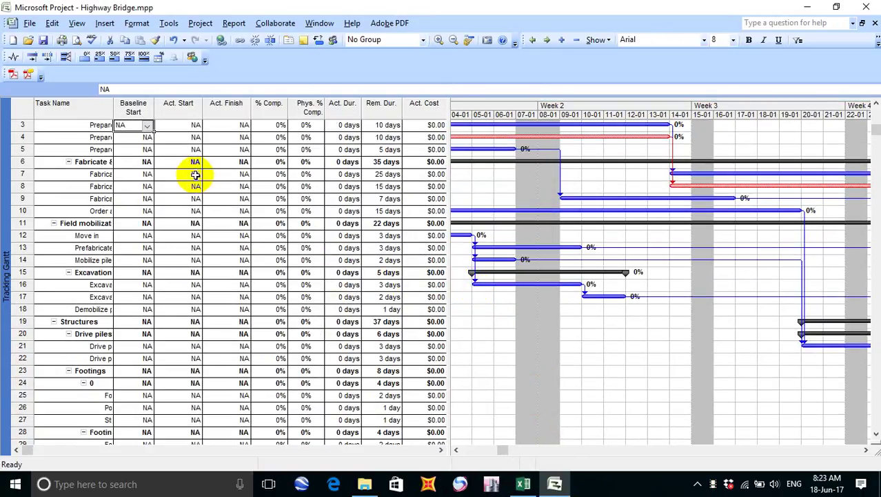
pyautogui.hotkey('ctrl', 'z')
# Start inserting a column before Act. Start in the Tracking table and choose Baseline Start as its field.
pyautogui.rightClick(150, 111)
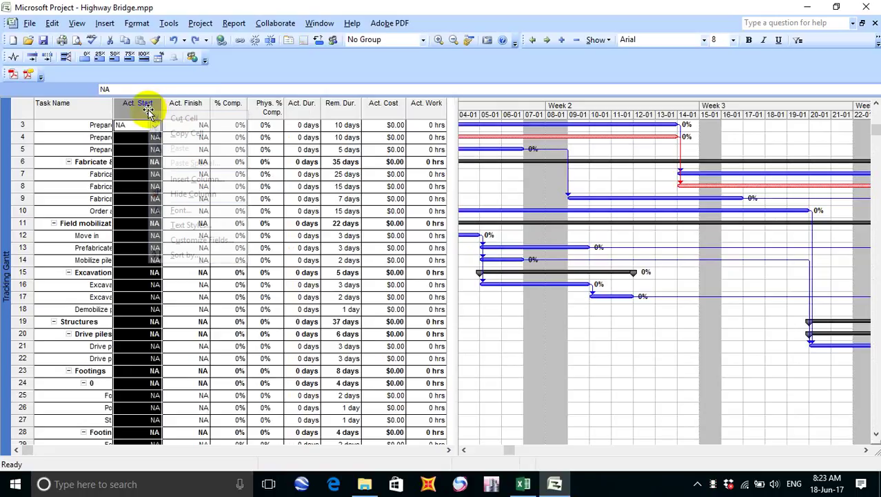
pyautogui.click(223, 178)
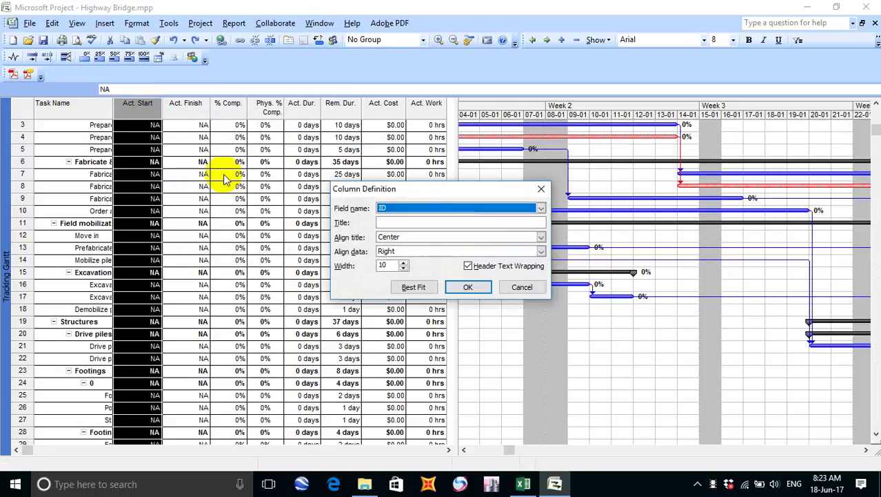
pyautogui.write('b')
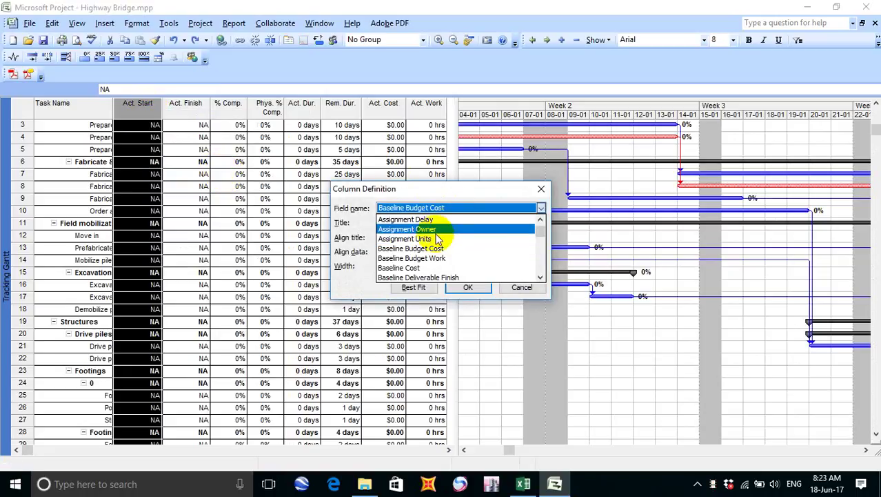
pyautogui.click(539, 277)
pyautogui.click(540, 278)
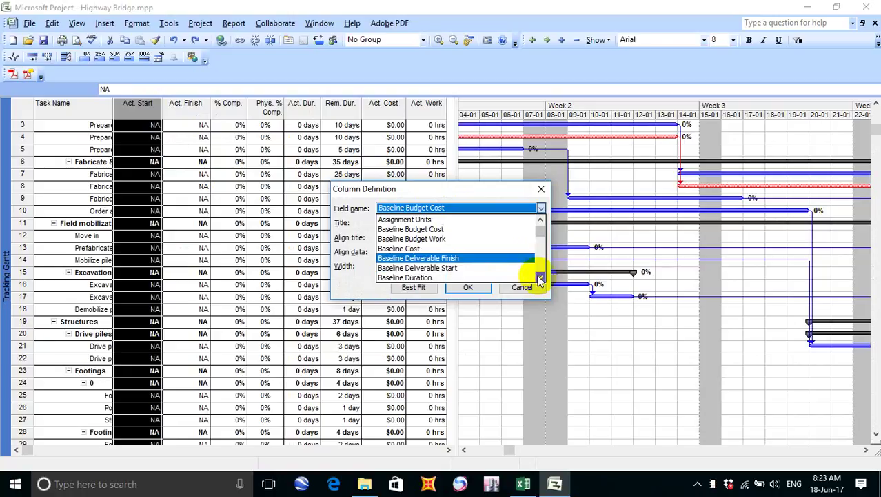
pyautogui.click(540, 277)
pyautogui.click(540, 277)
pyautogui.click(539, 277)
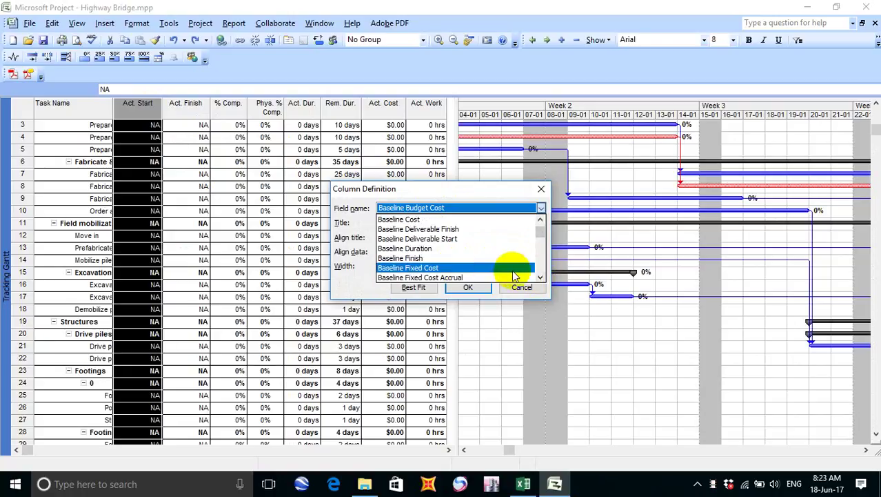
pyautogui.click(540, 277)
pyautogui.click(540, 277)
pyautogui.click(540, 277)
pyautogui.click(540, 277)
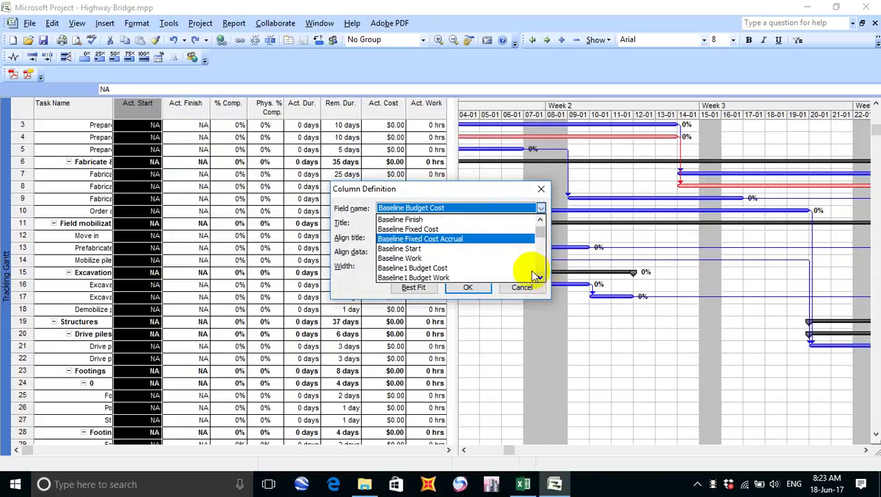
pyautogui.click(453, 247)
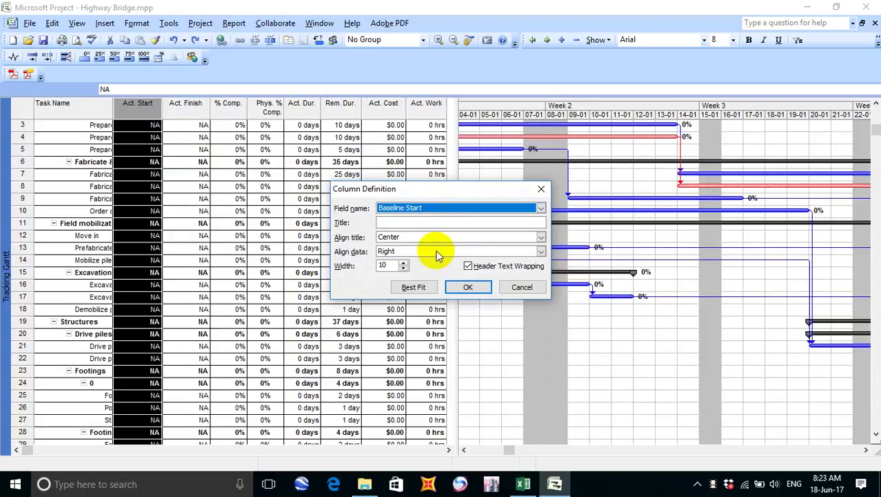
# Center the Baseline Start column's data and insert the column with a best-fit width.
pyautogui.click(439, 252)
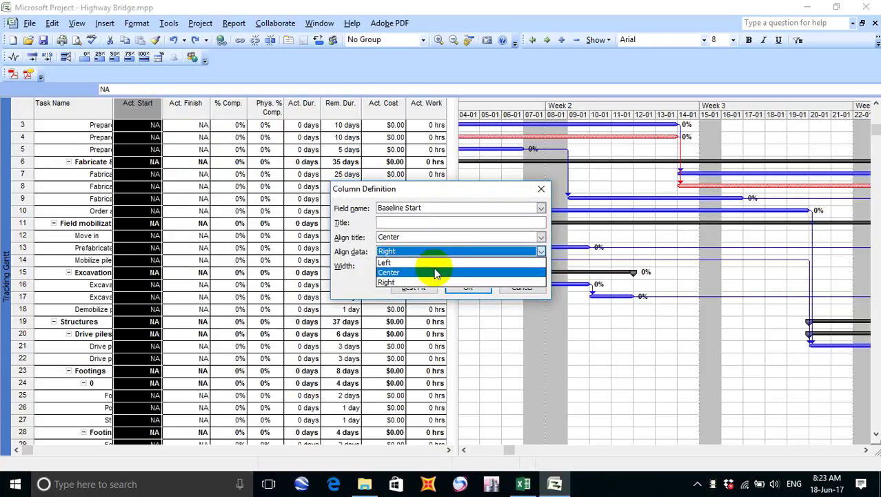
pyautogui.click(435, 273)
pyautogui.click(415, 286)
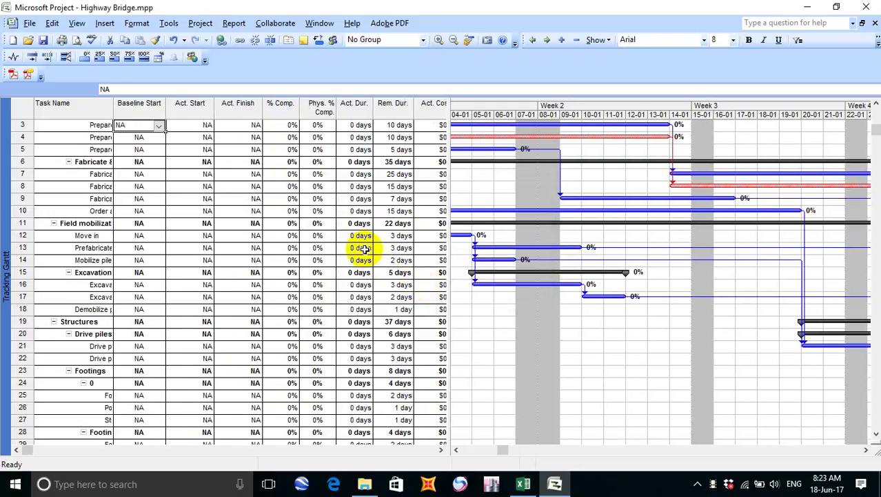
# Start inserting another column between Baseline Start and Act. Start, and choose Baseline Finish as its field.
pyautogui.click(182, 113)
pyautogui.rightClick(182, 113)
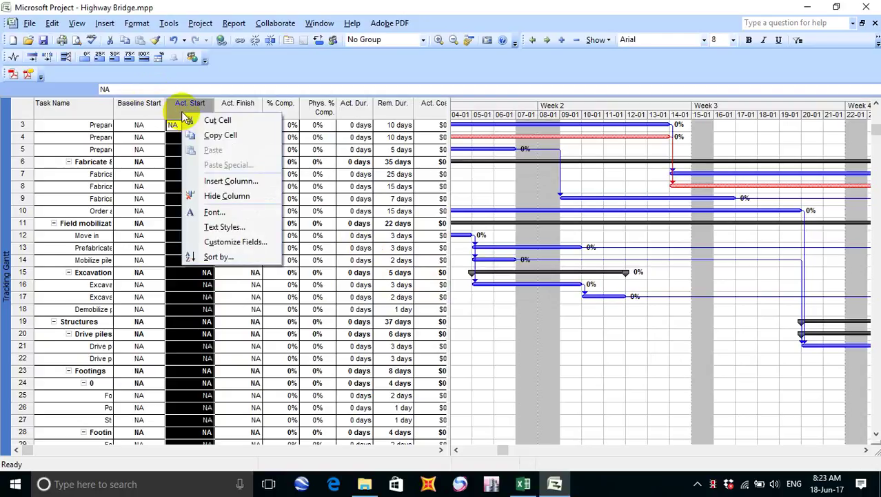
pyautogui.click(237, 182)
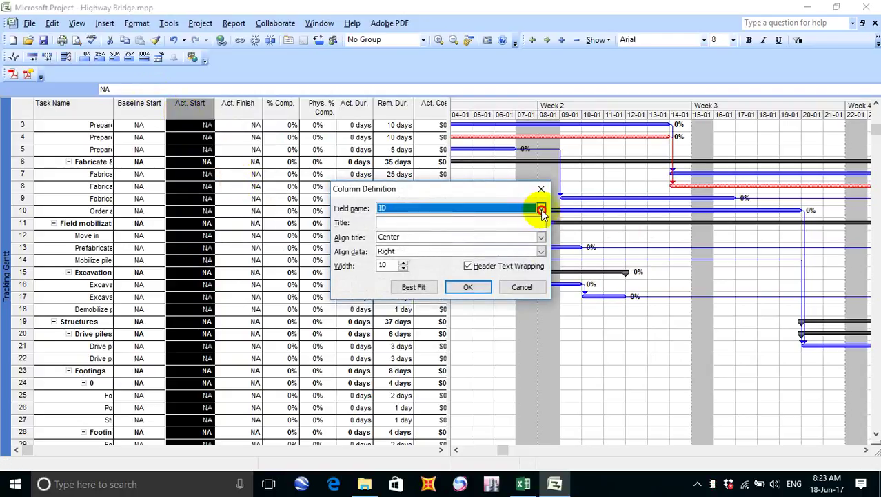
pyautogui.click(541, 208)
pyautogui.press('b')
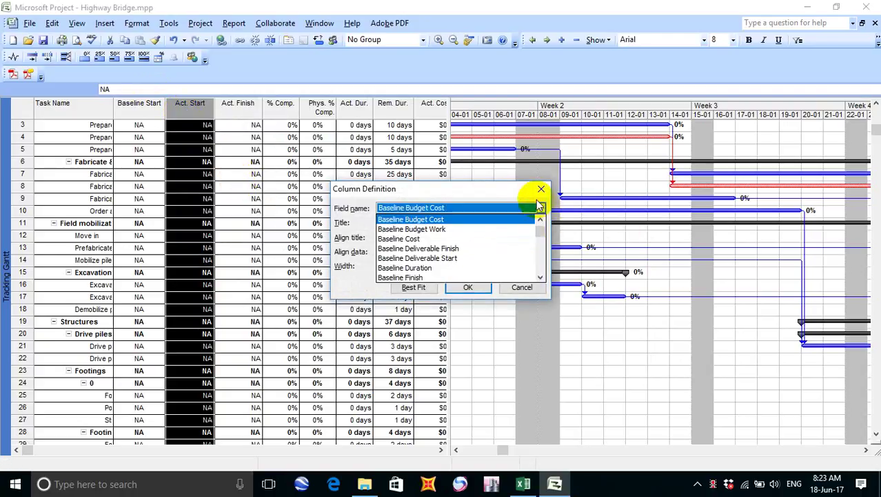
pyautogui.click(541, 278)
pyautogui.click(540, 277)
pyautogui.click(540, 278)
pyautogui.click(540, 277)
pyautogui.click(540, 277)
pyautogui.click(540, 278)
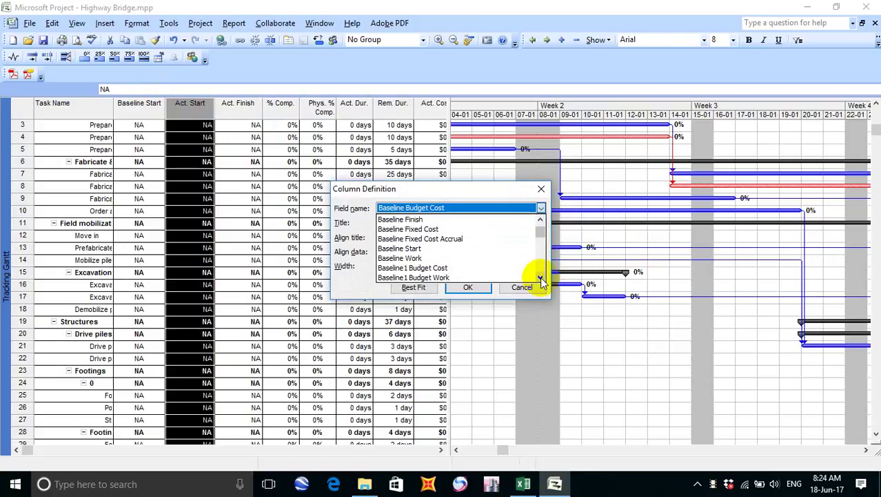
pyautogui.click(540, 278)
pyautogui.click(541, 278)
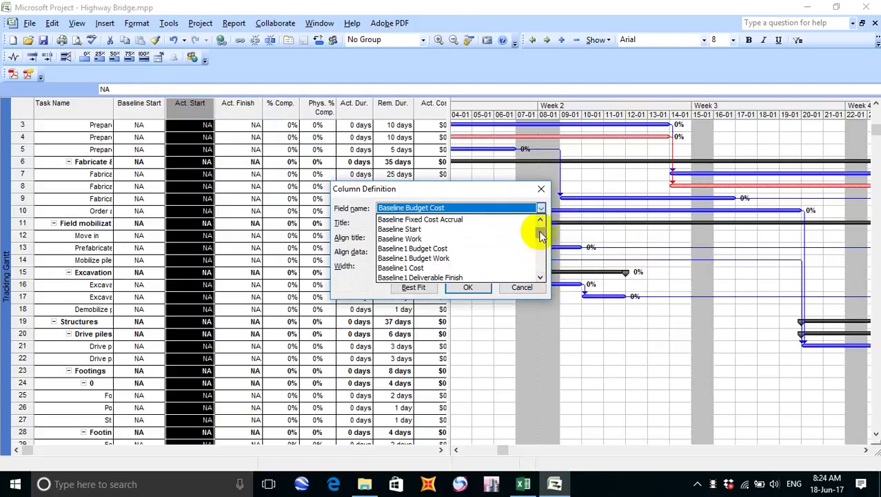
pyautogui.moveTo(540, 220); pyautogui.dragTo(537, 221)
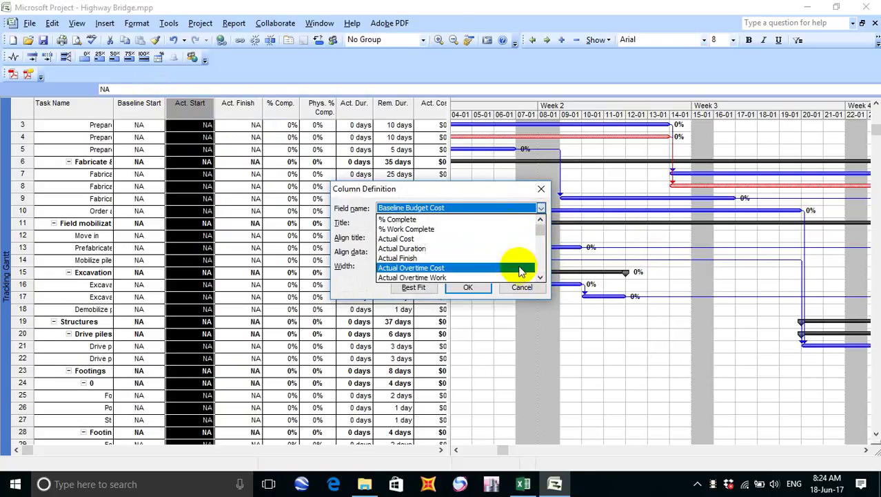
pyautogui.scroll(-5, 526, 274)
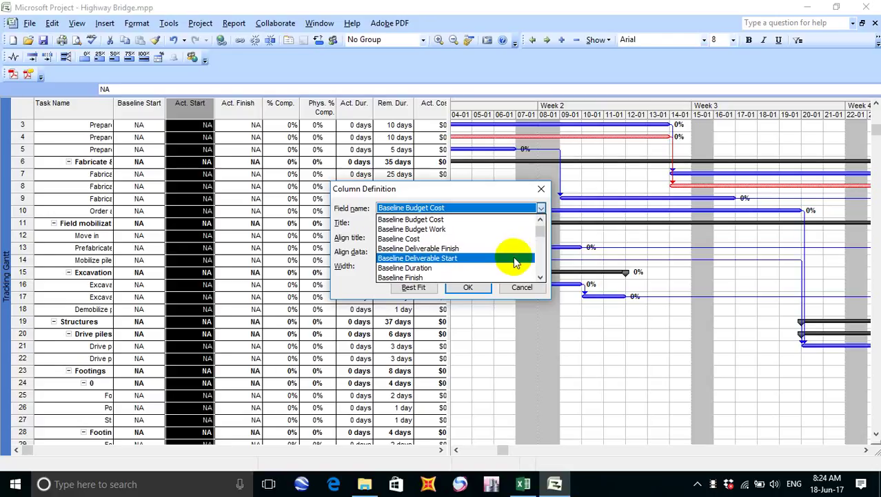
pyautogui.click(541, 277)
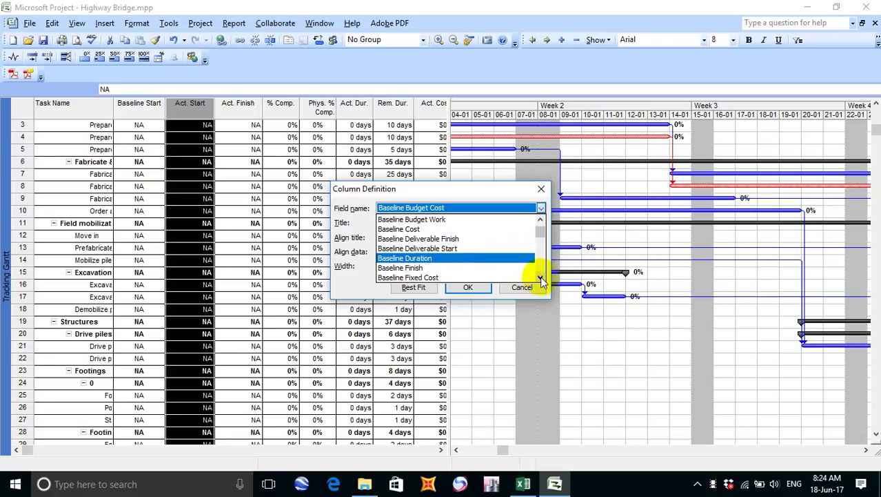
pyautogui.click(541, 277)
pyautogui.click(483, 258)
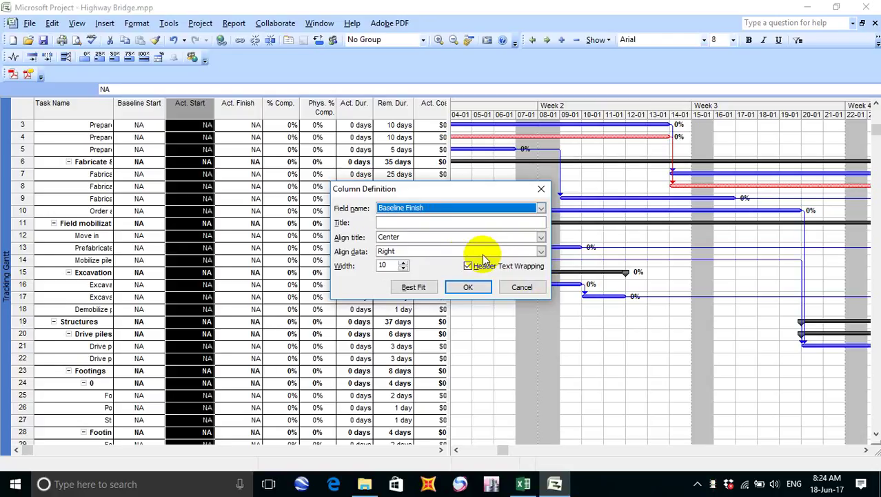
# Centre-align the data of the Baseline Finish column and insert it with best-fit width.
pyautogui.click(403, 251)
pyautogui.click(426, 274)
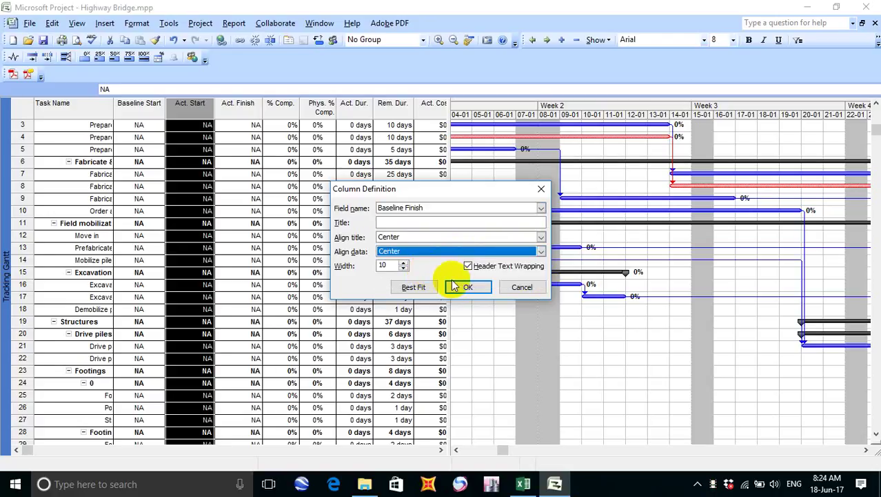
pyautogui.click(414, 287)
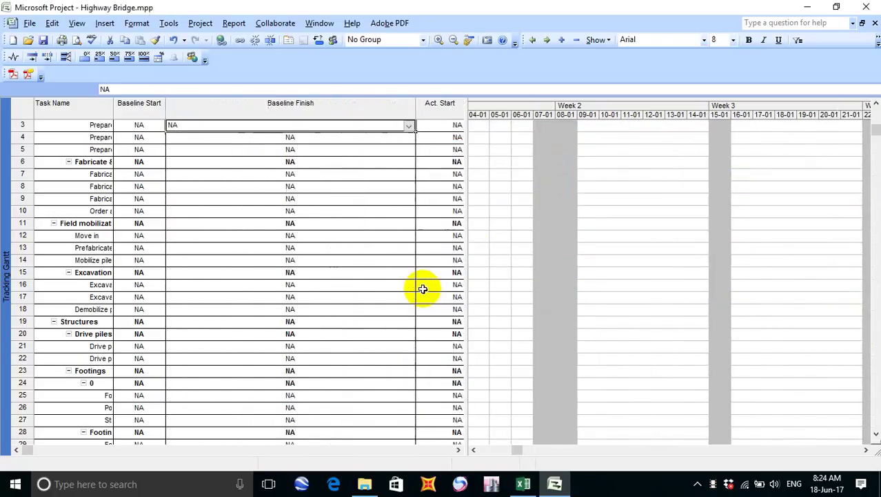
# Insert a Start column with best-fit width before the Act. Start column.
pyautogui.click(235, 104)
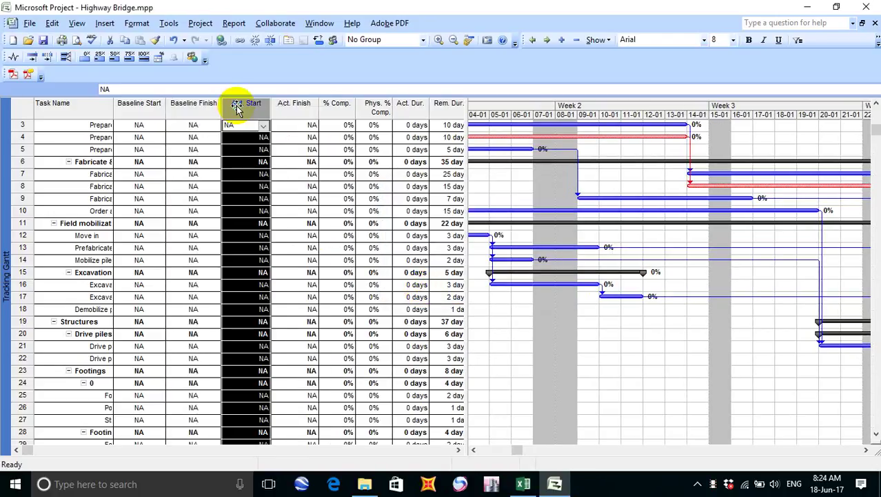
pyautogui.rightClick(236, 107)
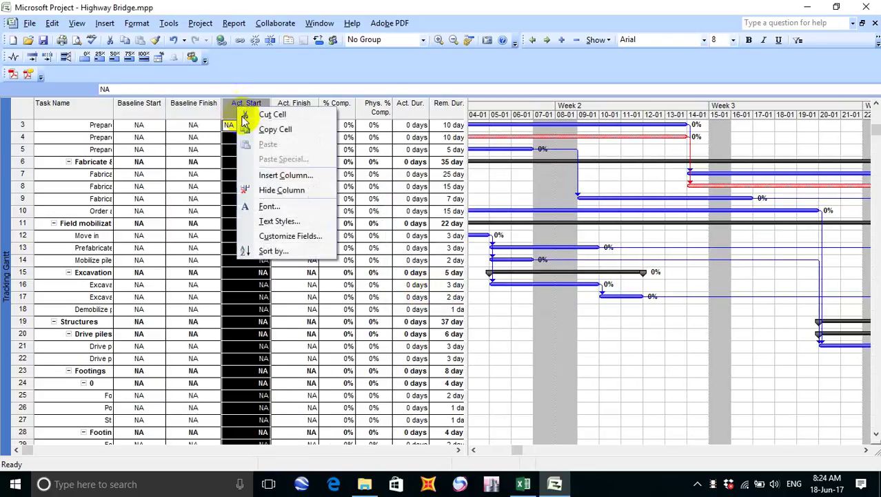
pyautogui.click(295, 176)
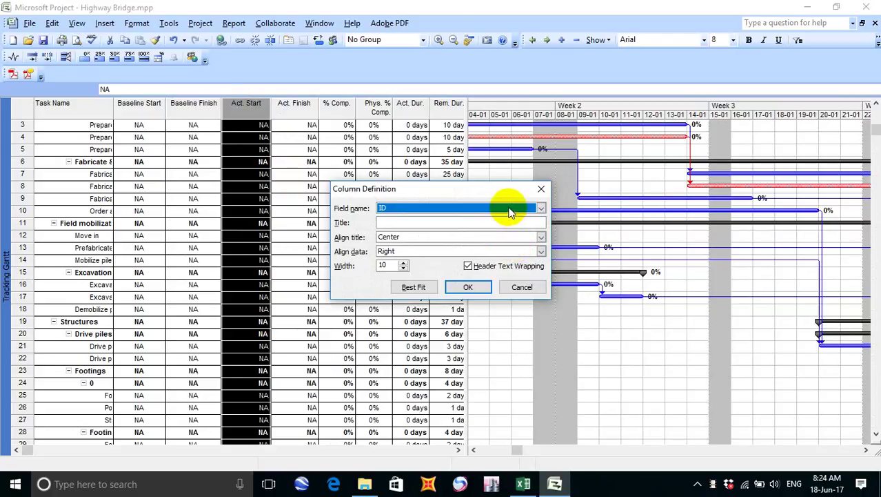
pyautogui.write('SPI')
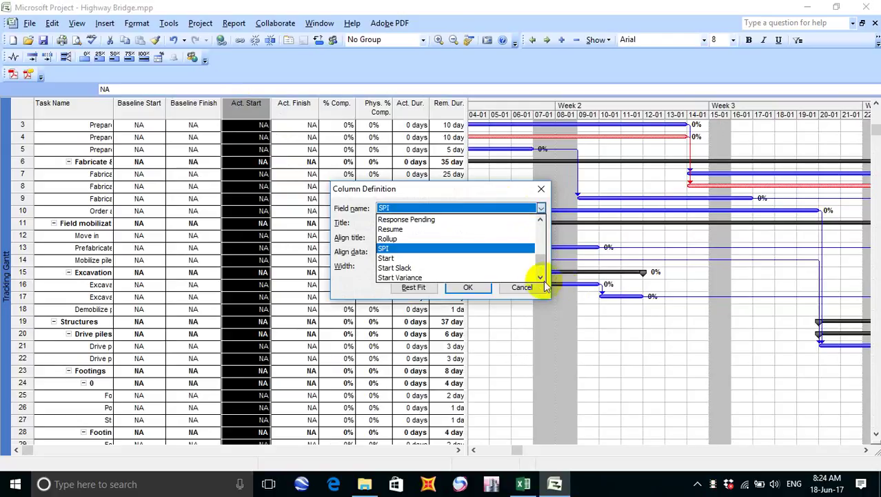
pyautogui.click(472, 258)
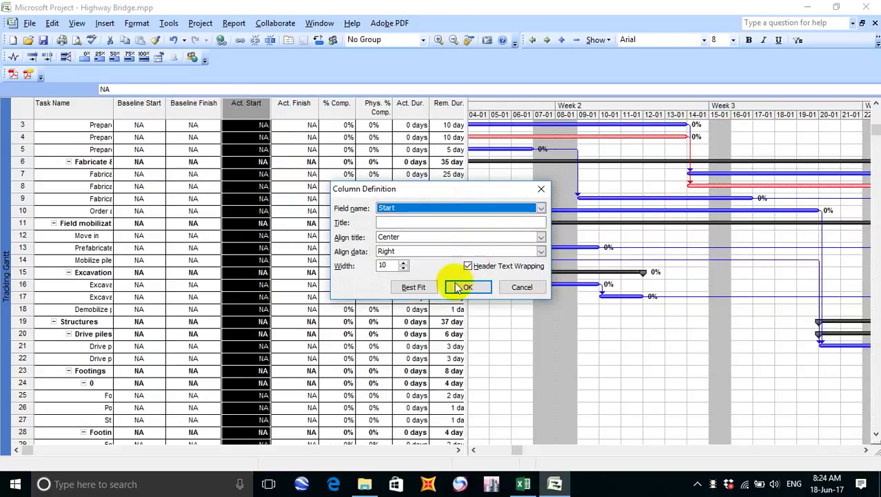
pyautogui.click(418, 287)
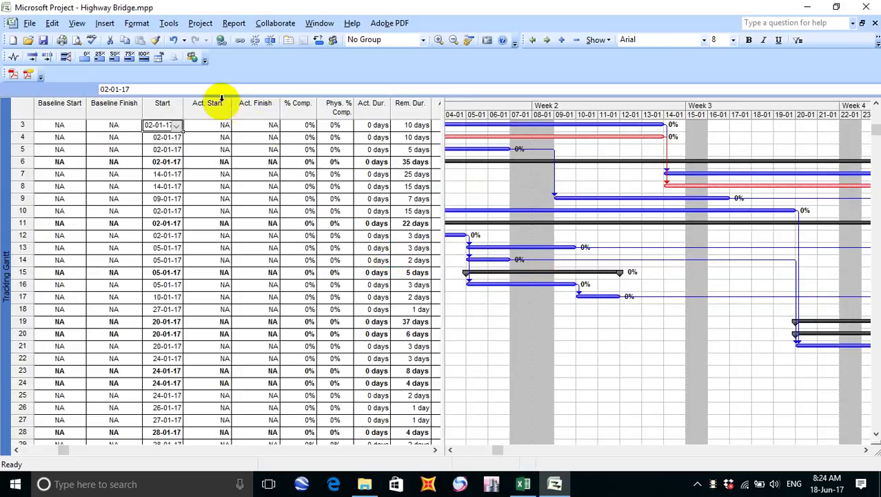
# Insert a Finish column with best-fit width between the Start and Act. Start columns.
pyautogui.click(210, 107)
pyautogui.rightClick(210, 107)
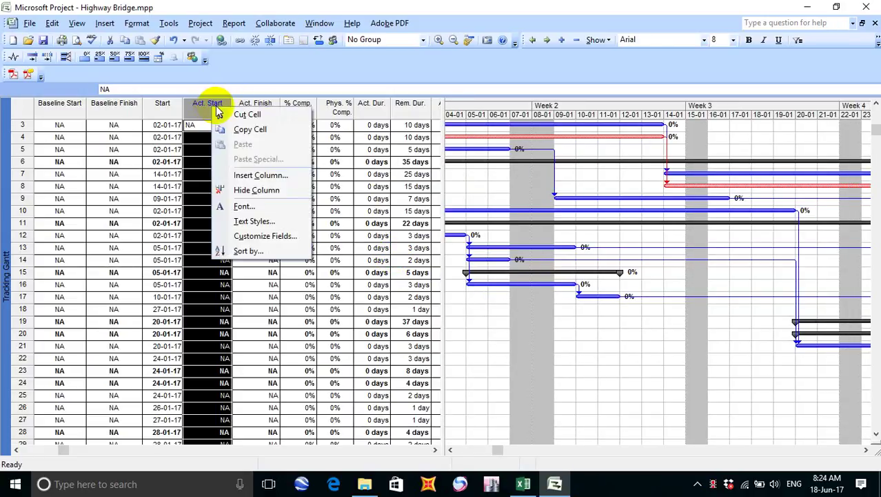
pyautogui.click(266, 175)
pyautogui.write('f')
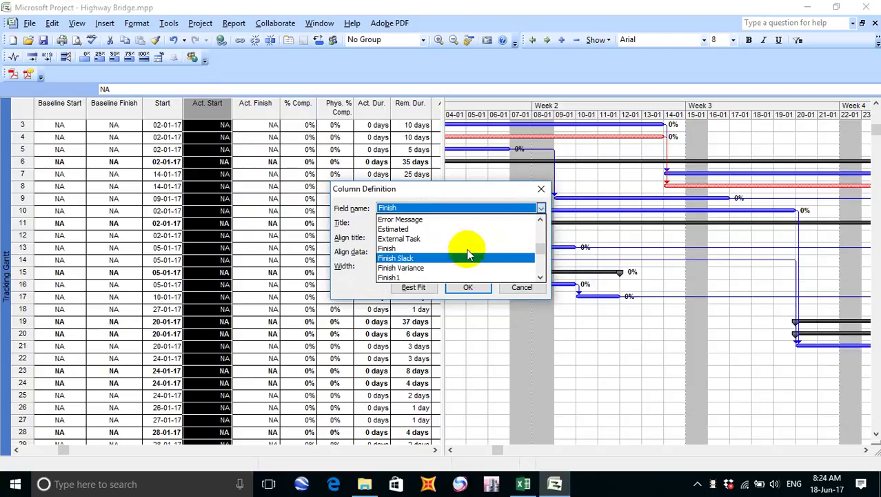
pyautogui.click(469, 248)
pyautogui.click(416, 287)
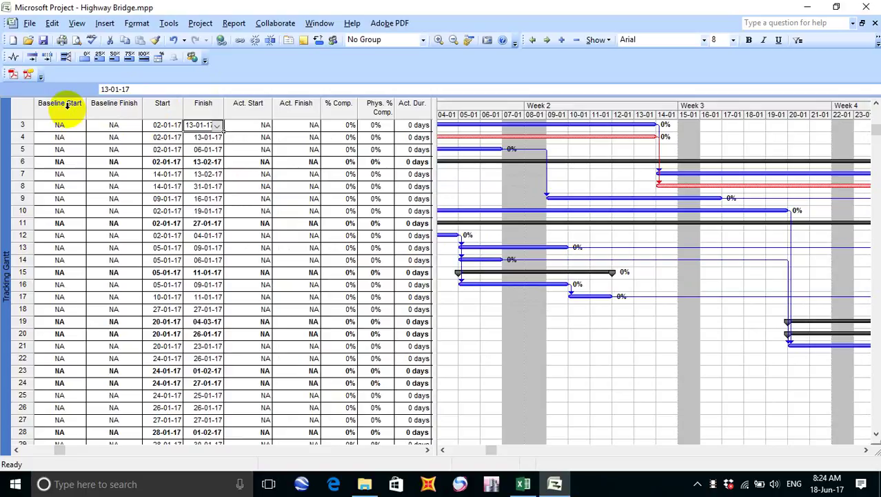
# Examine the Baseline Start, Baseline Finish, Act. Start and Act. Finish columns of the tracking table.
pyautogui.moveTo(70, 109); pyautogui.dragTo(116, 105)
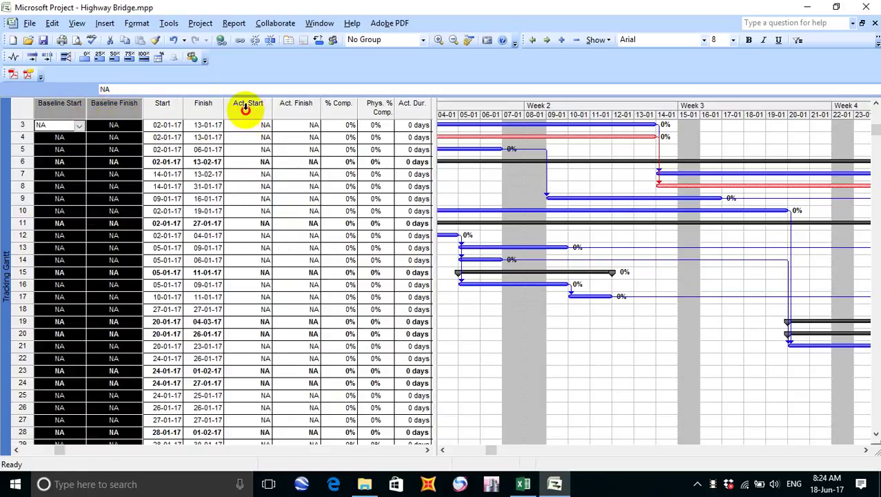
pyautogui.click(246, 107)
pyautogui.click(296, 105)
pyautogui.click(242, 103)
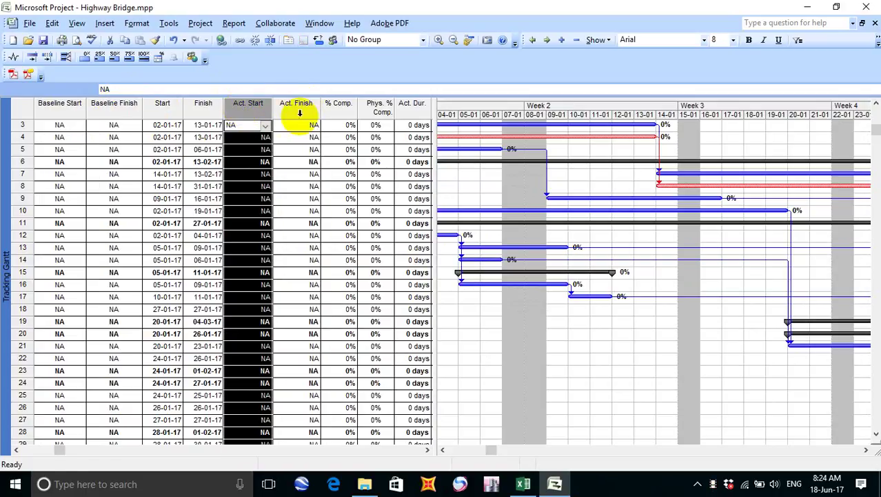
pyautogui.click(300, 114)
pyautogui.click(64, 116)
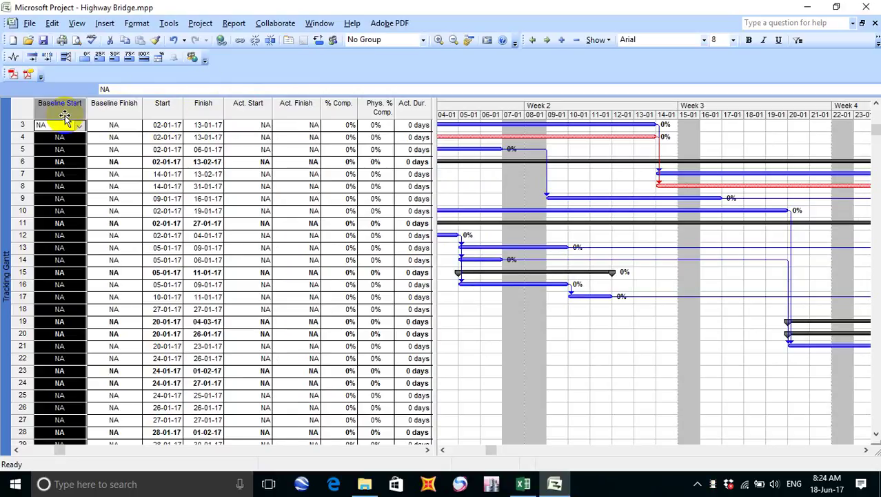
pyautogui.click(98, 111)
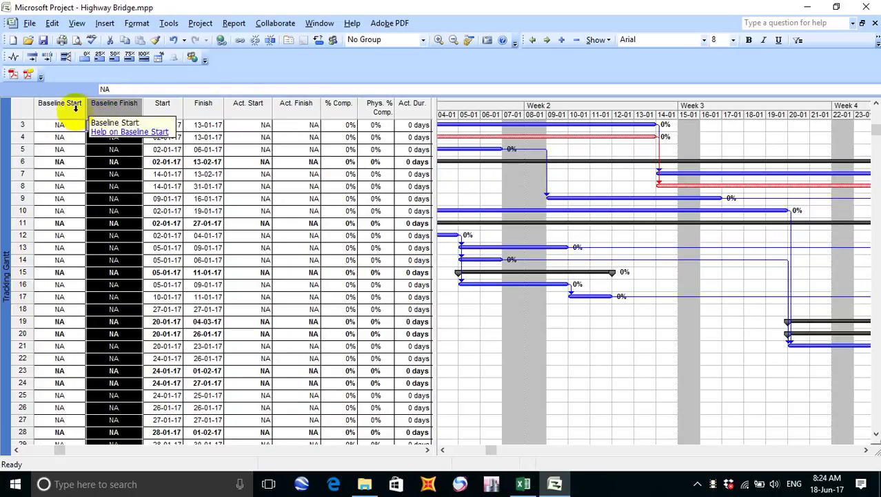
pyautogui.click(74, 109)
pyautogui.click(101, 113)
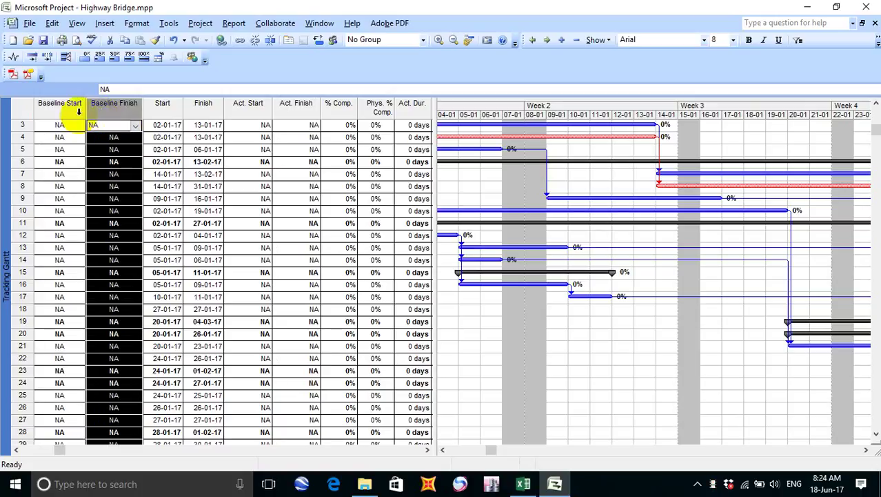
pyautogui.click(74, 115)
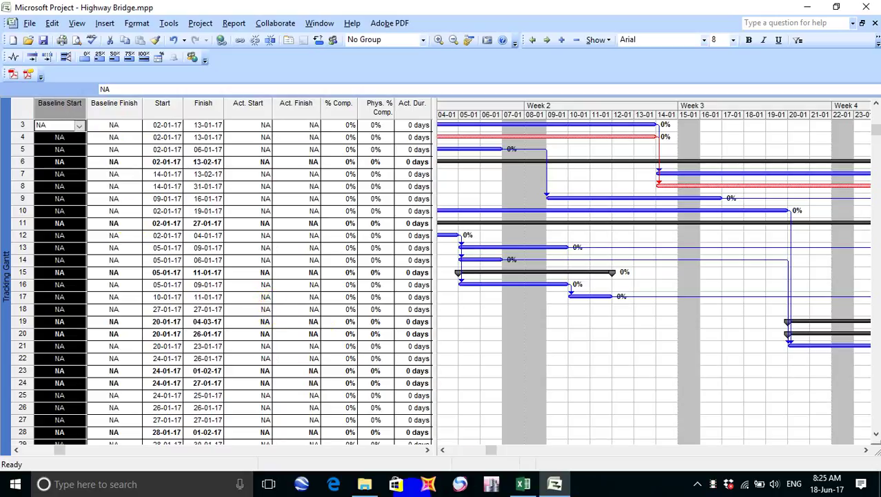
# Switch to the Excel workbook, duplicate item 33 of the MOP list into cell B40 and renumber the copy as 34.
pyautogui.click(532, 487)
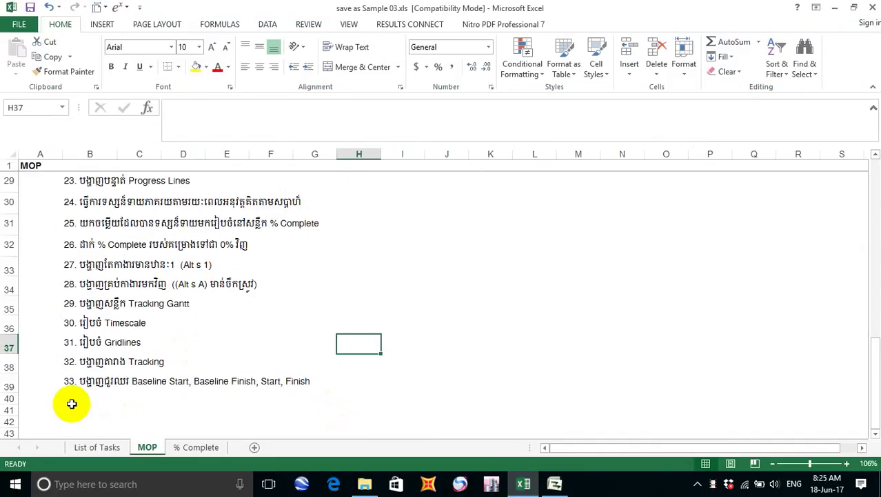
pyautogui.click(68, 396)
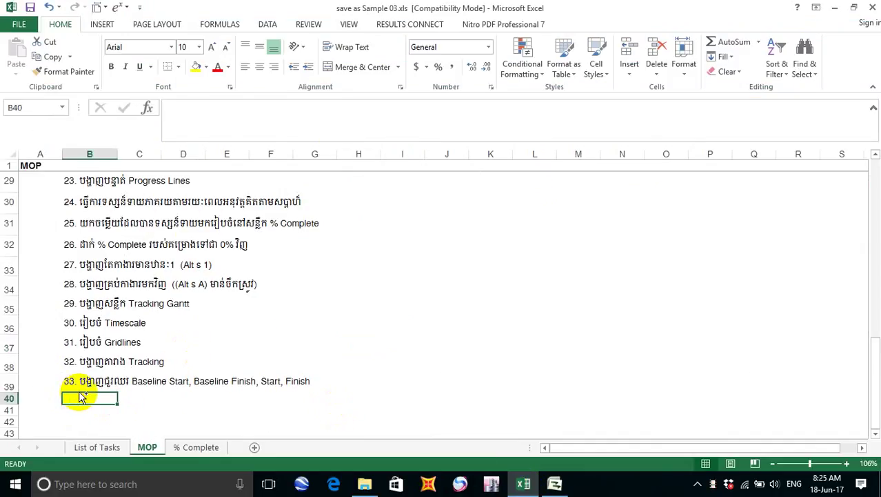
pyautogui.hotkey('ctrl', 'd')
pyautogui.doubleClick(71, 402)
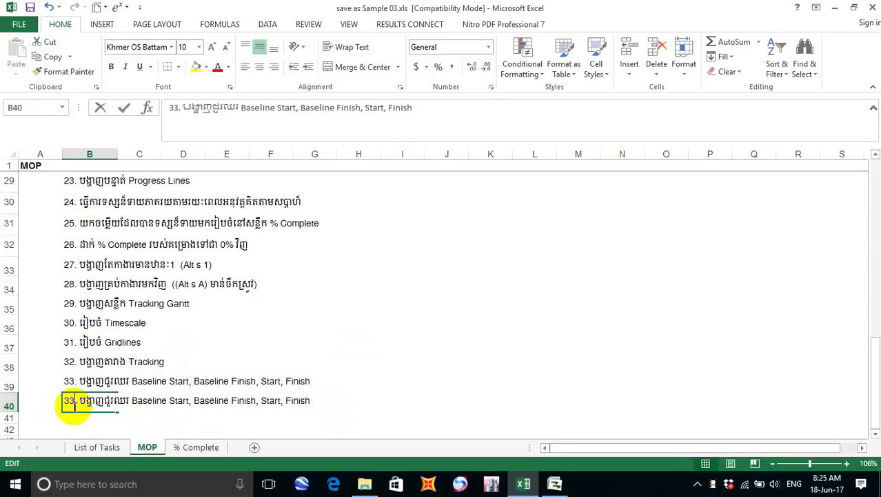
pyautogui.press('BackSpace')
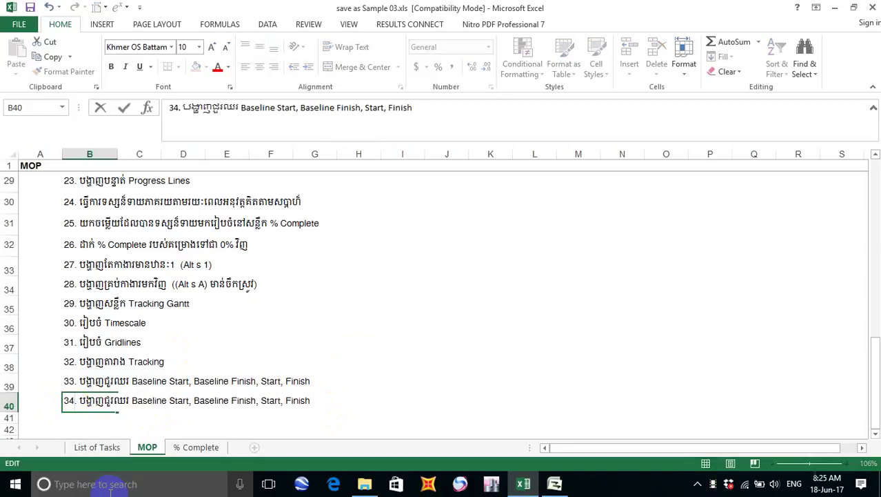
pyautogui.write('4')
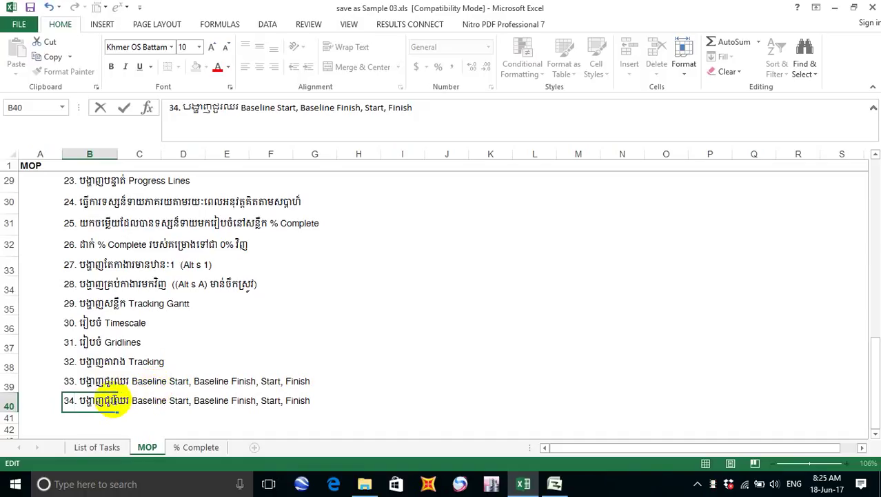
# Replace the column description in item 34 so that it reads "បង្ហាញបន្ទាត់ Progress Lines".
pyautogui.moveTo(104, 400); pyautogui.dragTo(325, 400)
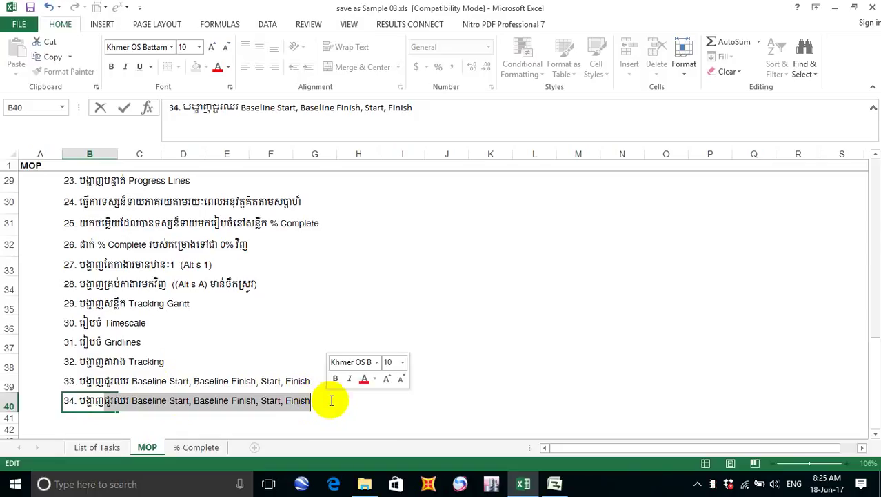
pyautogui.press('Delete')
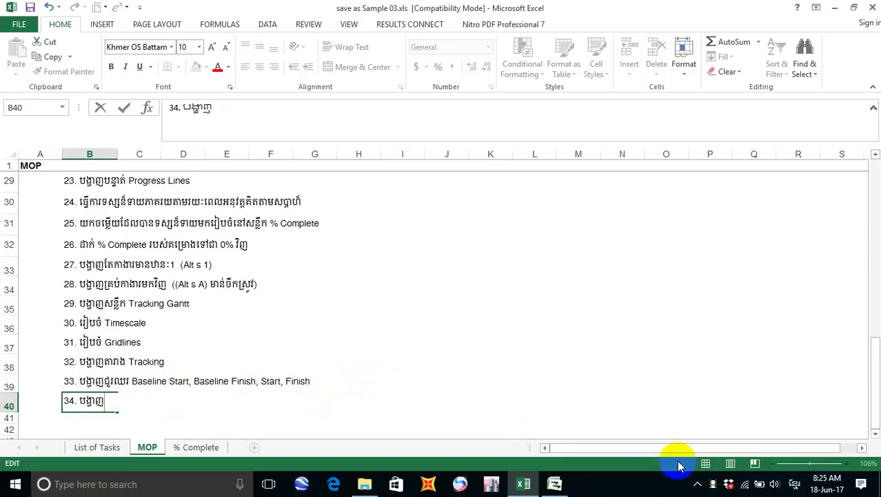
pyautogui.write('បន្ទាត់')
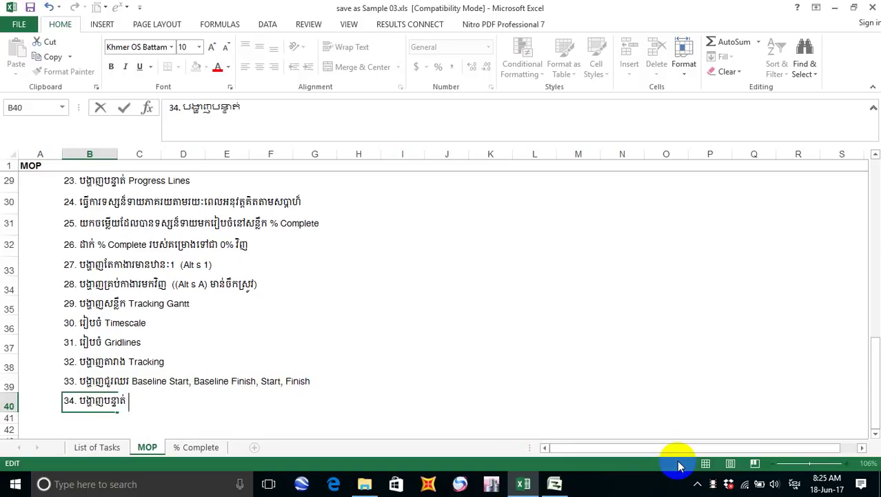
pyautogui.hotkey('alt', 'shift')
pyautogui.write('Progr')
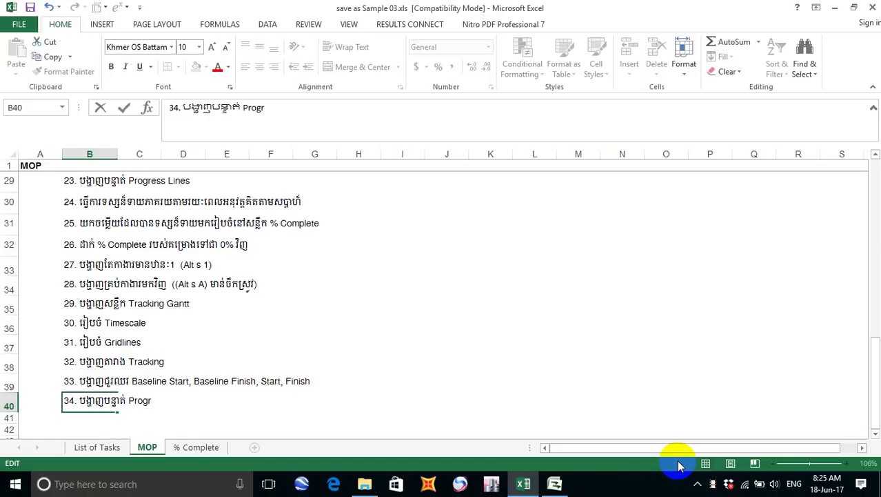
pyautogui.write('esss')
pyautogui.press('BackSpace')
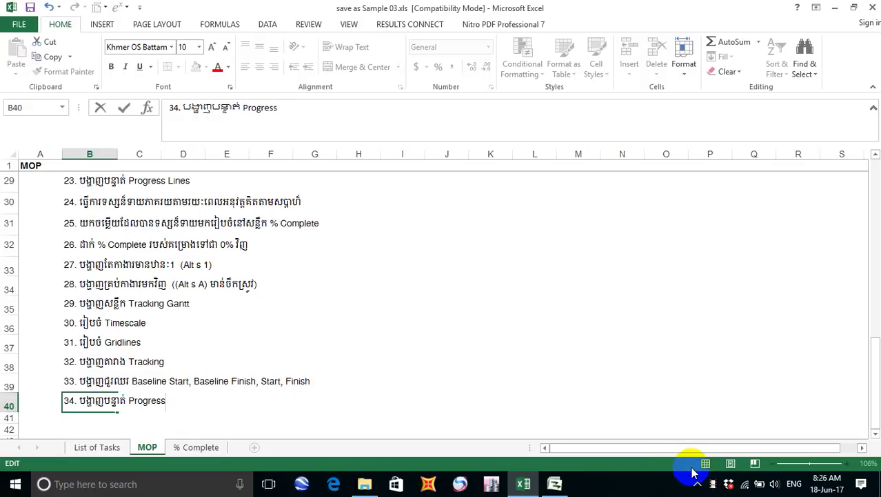
pyautogui.write('Liner')
pyautogui.press('BackSpace')
pyautogui.write('s')
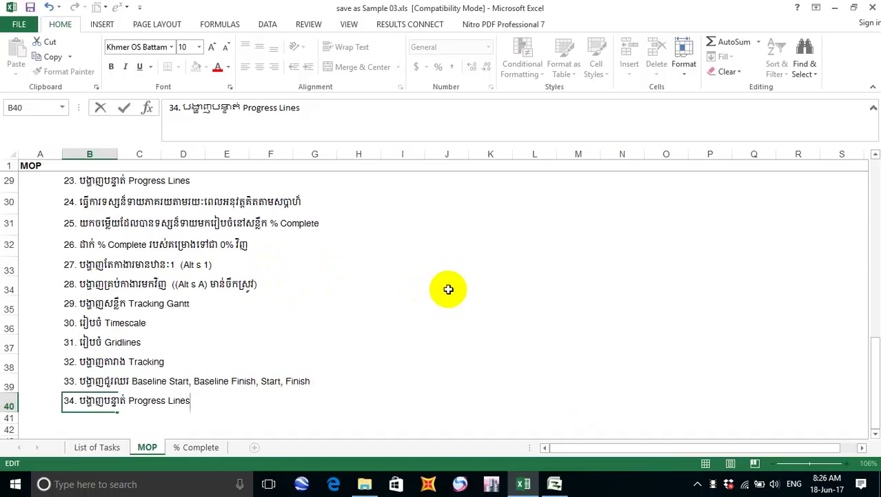
pyautogui.click(434, 307)
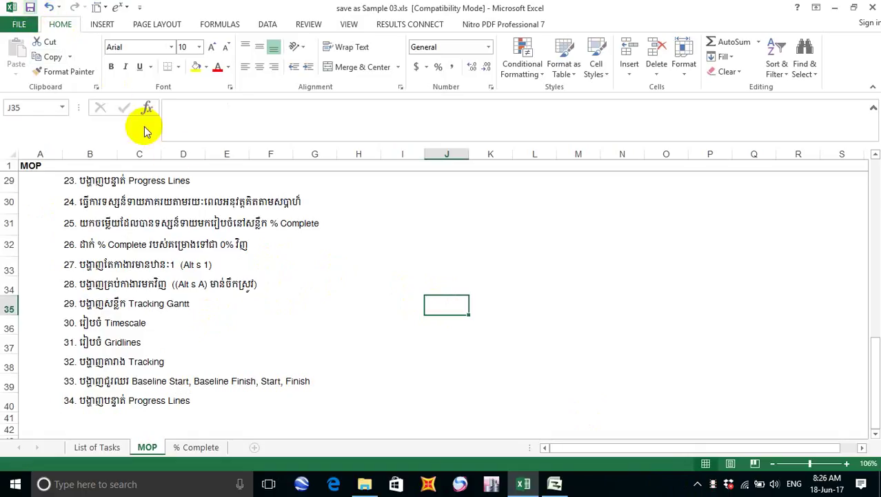
pyautogui.click(387, 366)
pyautogui.scroll(-3, 255, 343)
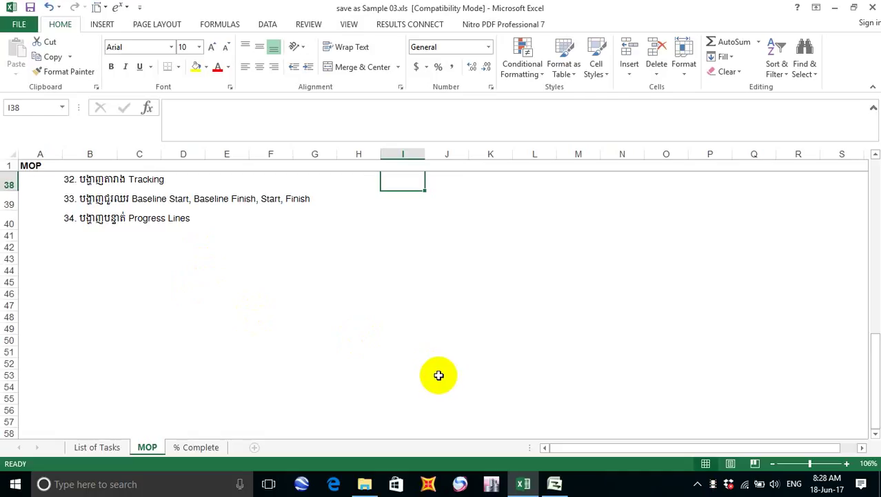
# Switch to Microsoft Project and set the progress lines to always display the current progress line at the project status date.
pyautogui.click(562, 484)
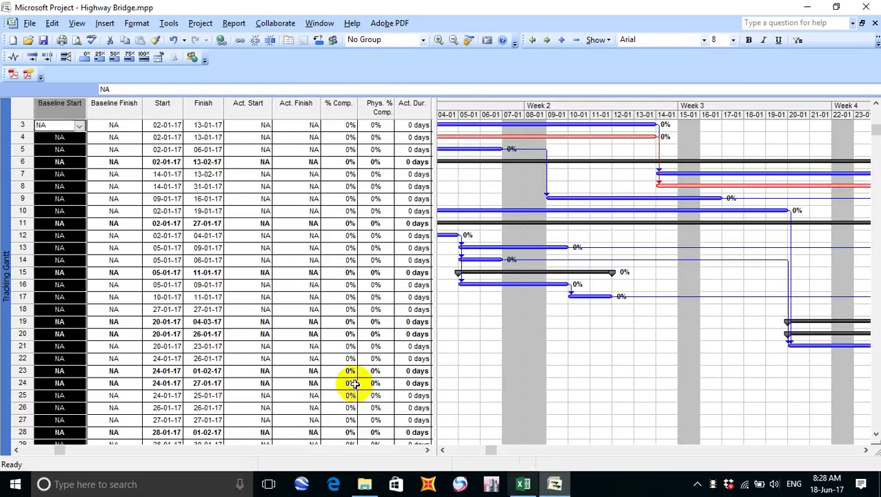
pyautogui.click(169, 20)
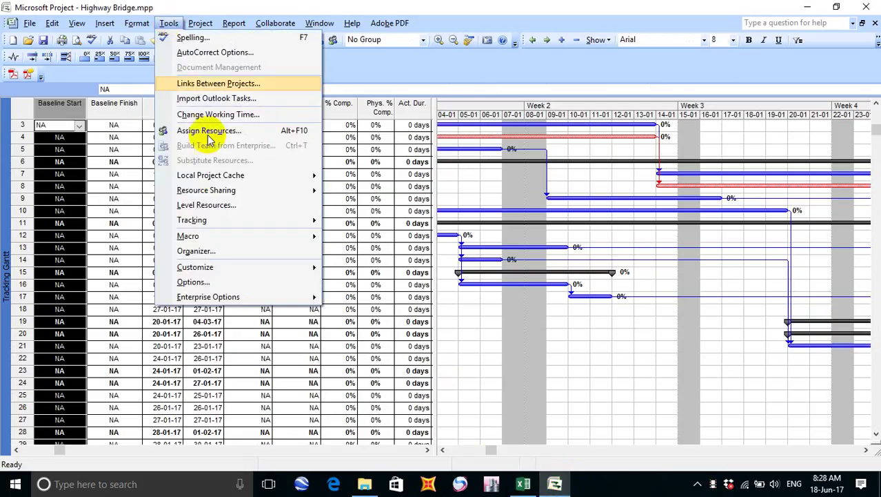
pyautogui.moveTo(216, 225)
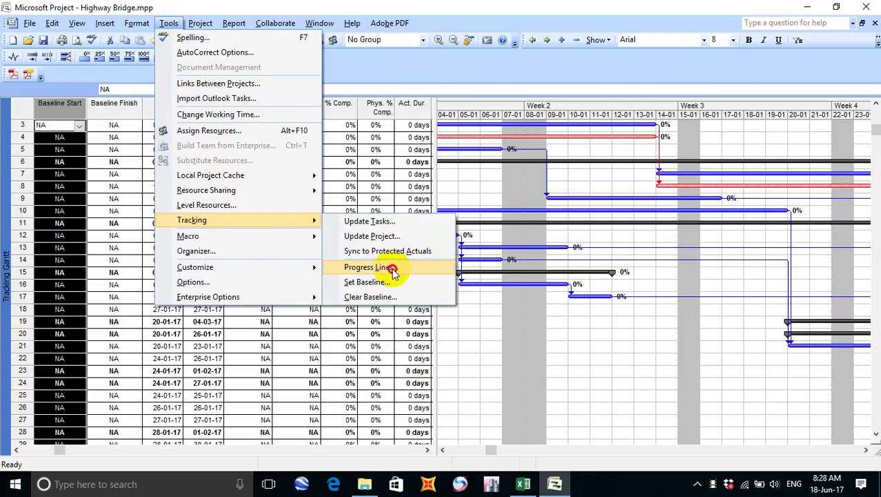
pyautogui.click(392, 270)
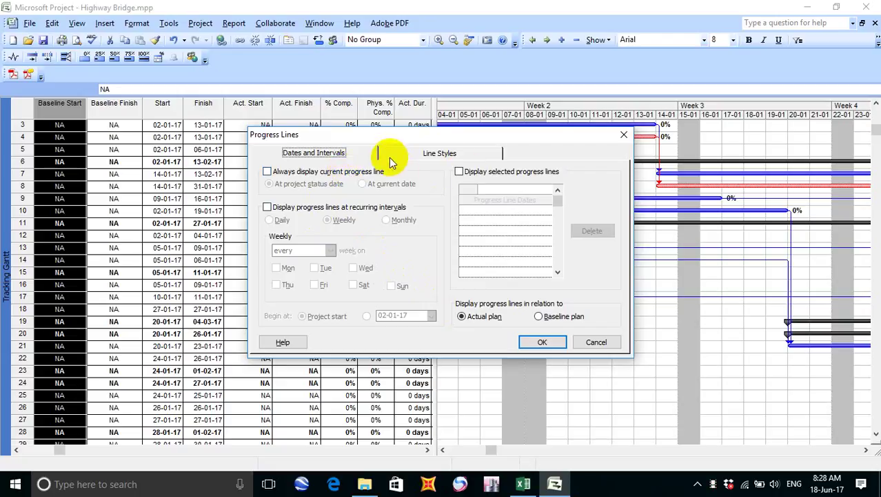
pyautogui.click(339, 171)
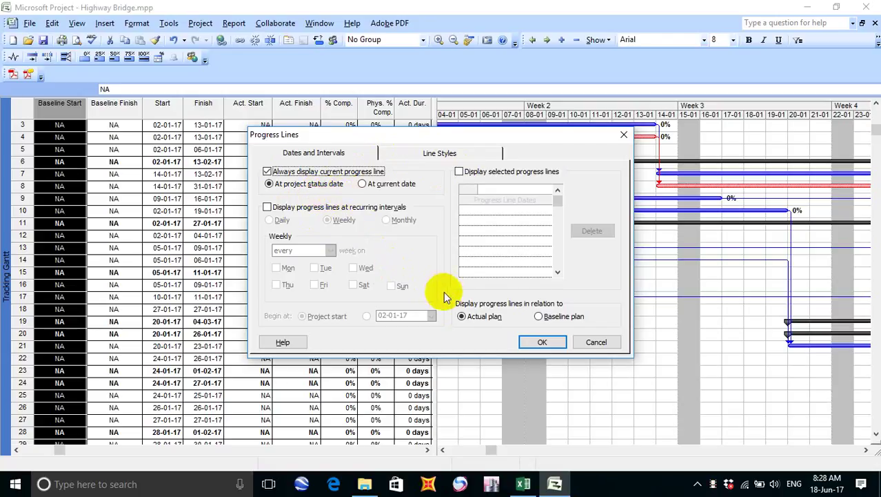
# Show the date for each progress line, apply the progress line settings and save the project.
pyautogui.click(462, 154)
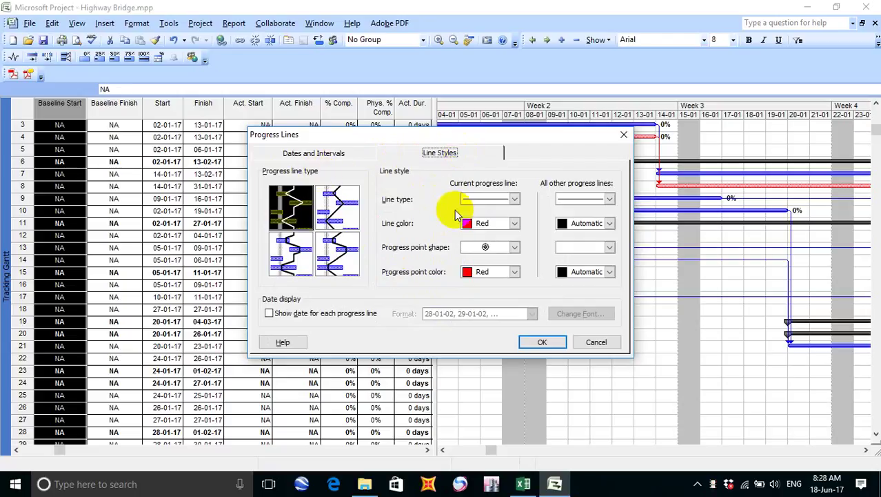
pyautogui.click(286, 315)
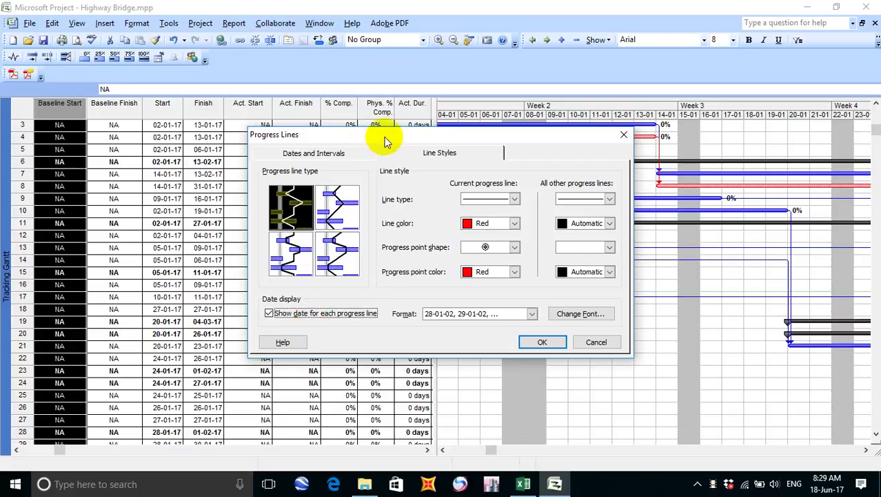
pyautogui.moveTo(387, 137)
pyautogui.mouseDown()
pyautogui.moveTo(336, 119)
pyautogui.moveTo(233, 15)
pyautogui.moveTo(236, 35)
pyautogui.mouseUp()
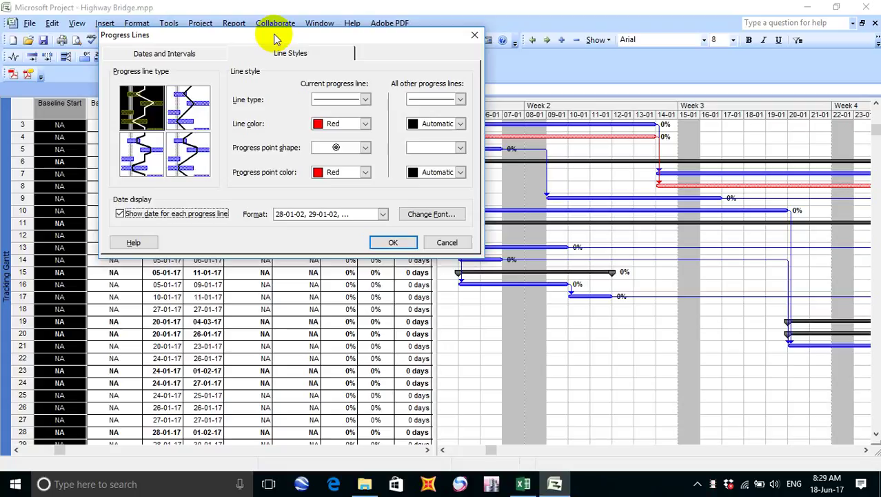
pyautogui.click(394, 243)
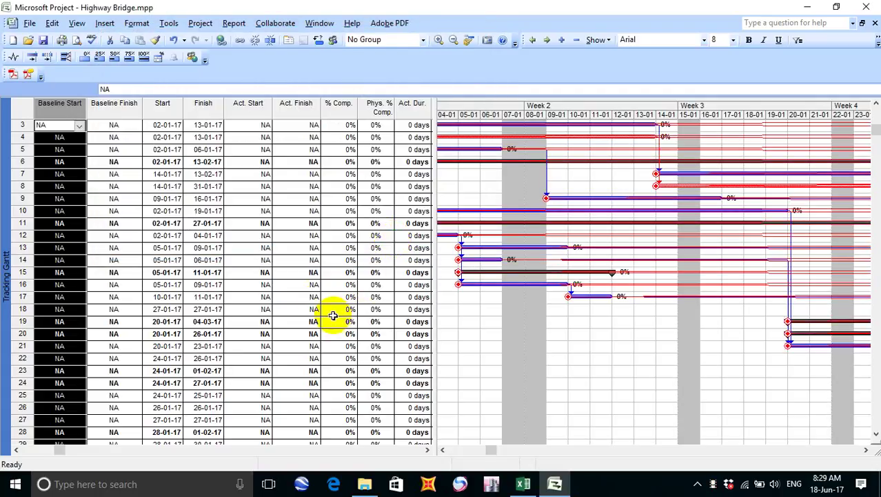
pyautogui.click(43, 40)
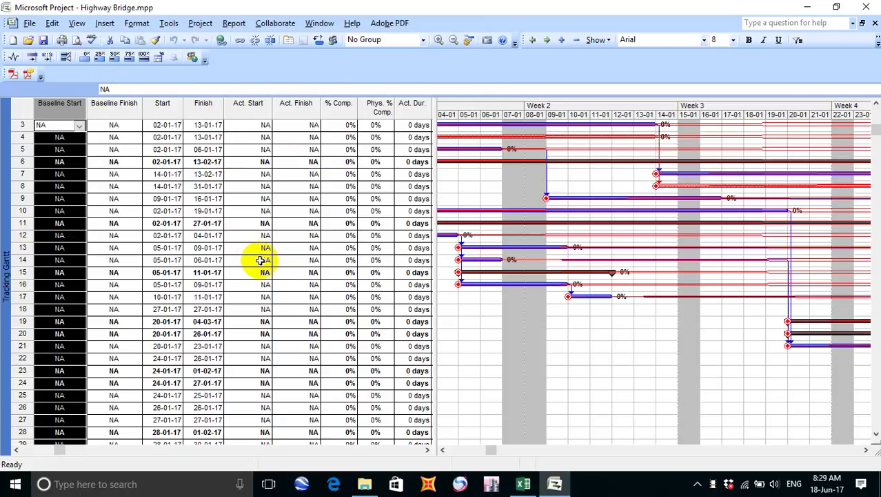
# Switch to the Excel workbook, duplicate item 34 of the MOP list into cell B41 and renumber the copy as 35.
pyautogui.hotkey('alt', 'Tab')
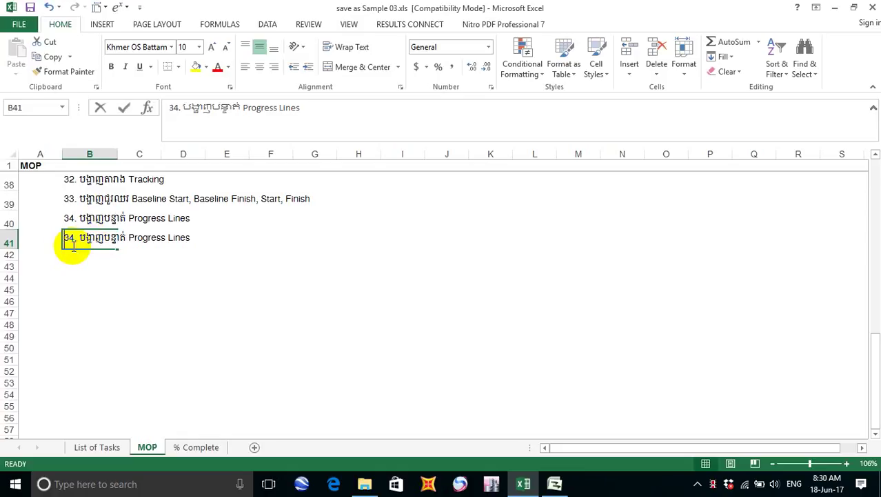
pyautogui.doubleClick(75, 245)
pyautogui.press('BackSpace')
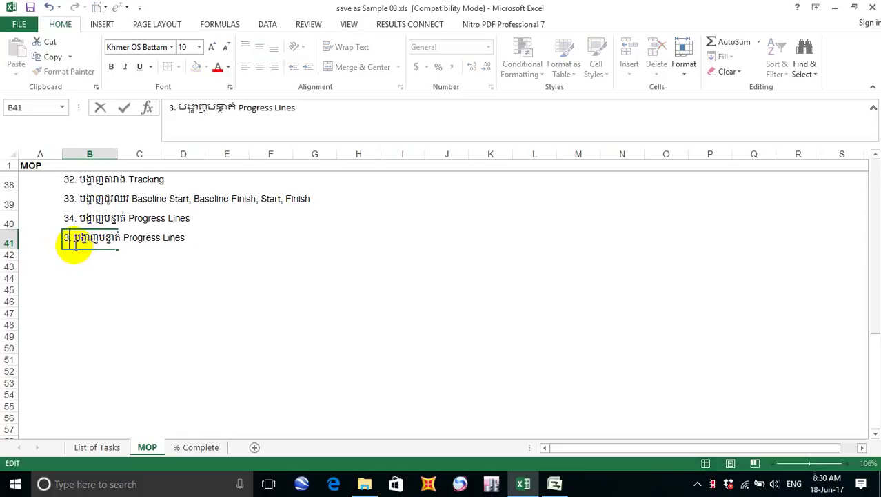
pyautogui.write('5')
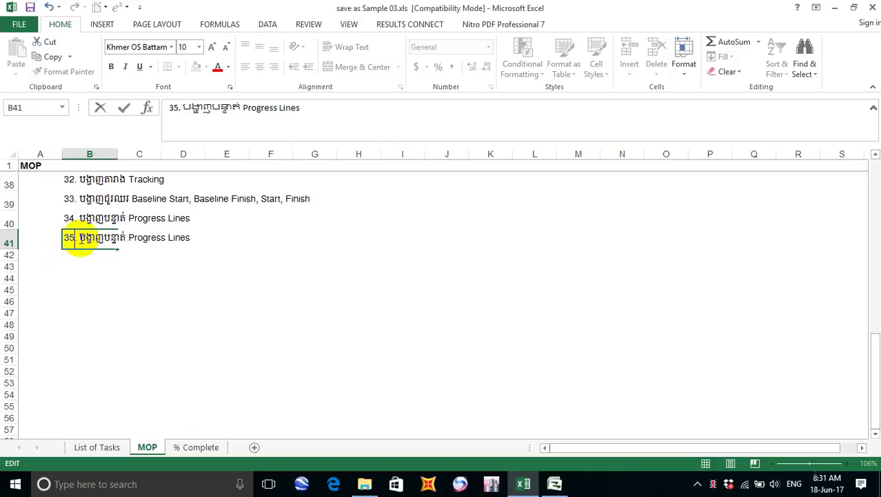
# Replace the progress line description in item 35 with "ដាក់ Startus Date".
pyautogui.moveTo(82, 238); pyautogui.dragTo(253, 241)
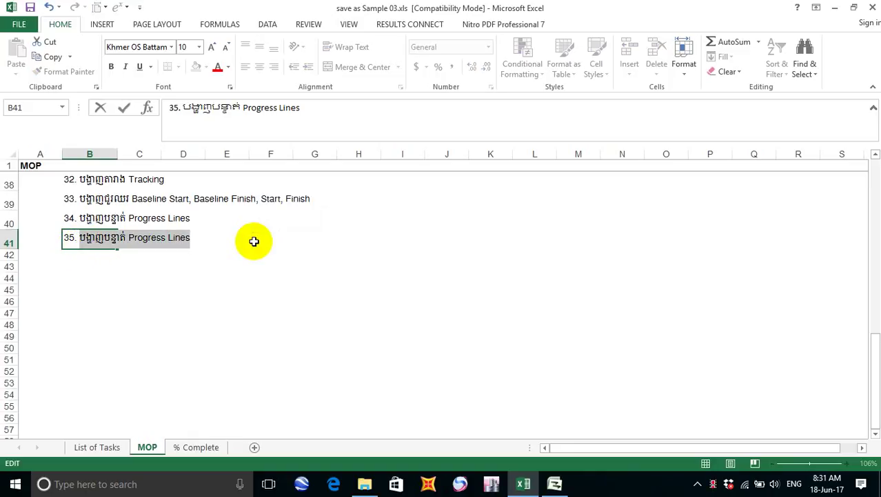
pyautogui.write('ដា')
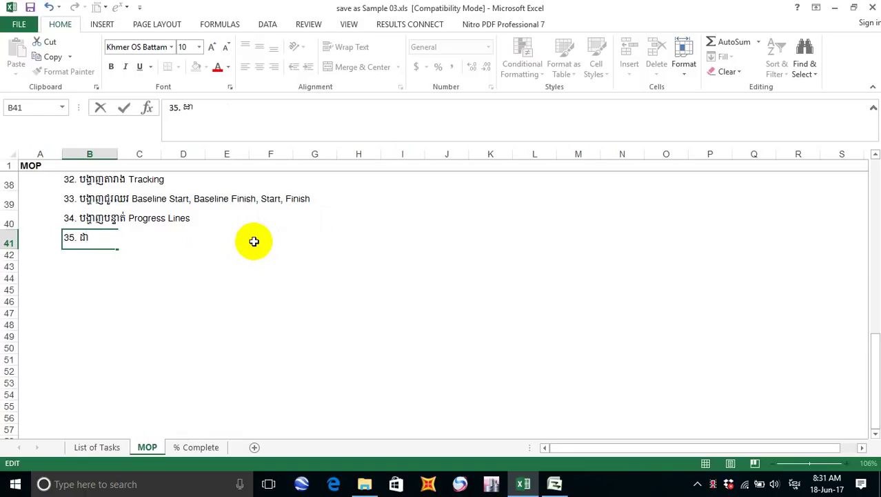
pyautogui.write('ក់')
pyautogui.hotkey('alt', 'shift')
pyautogui.write('Sta')
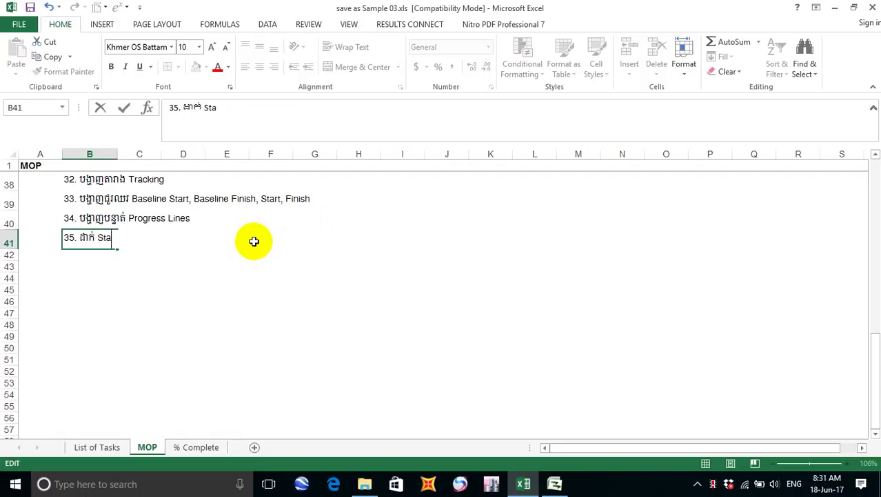
pyautogui.write('rte')
pyautogui.press('BackSpace')
pyautogui.write('us Date')
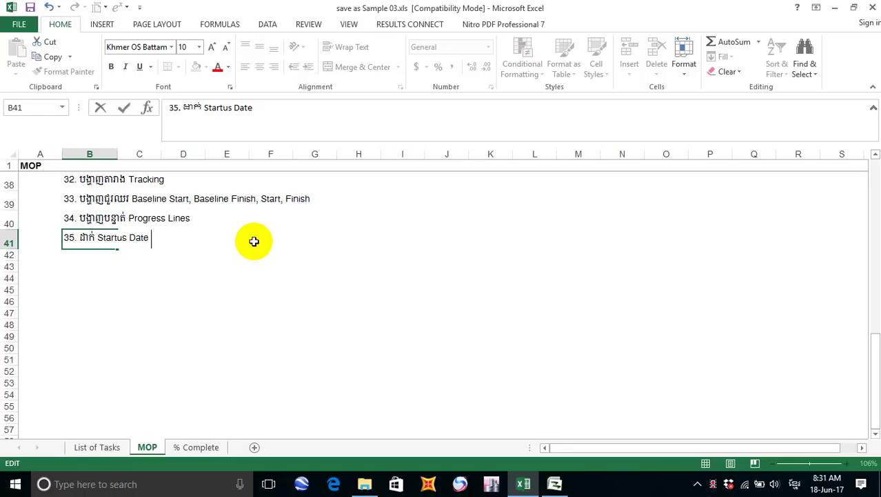
# Extend the description of item 35 with the Khmer text "មុនថ្ងៃចាប់ផ្តើមគម្រោ".
pyautogui.write(' មុនថ្ង')
pyautogui.press('BackSpace')
pyautogui.press('BackSpace')
pyautogui.press('BackSpace')
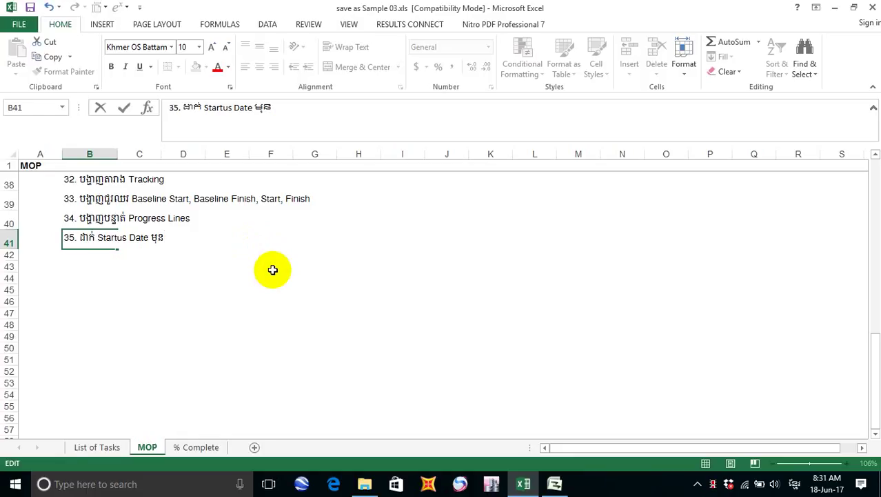
pyautogui.write('ថ')
pyautogui.write('្')
pyautogui.write('ង')
pyautogui.write('ៃ')
pyautogui.write('ទ')
pyautogui.write('ប់')
pyautogui.write('ផ្')
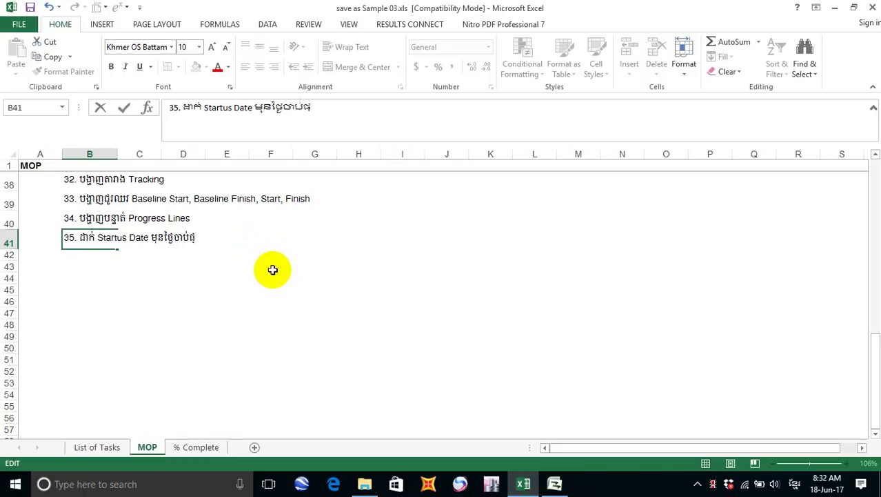
pyautogui.write('តើ')
pyautogui.write('ម')
pyautogui.write('ក')
pyautogui.write('ម្រោ')
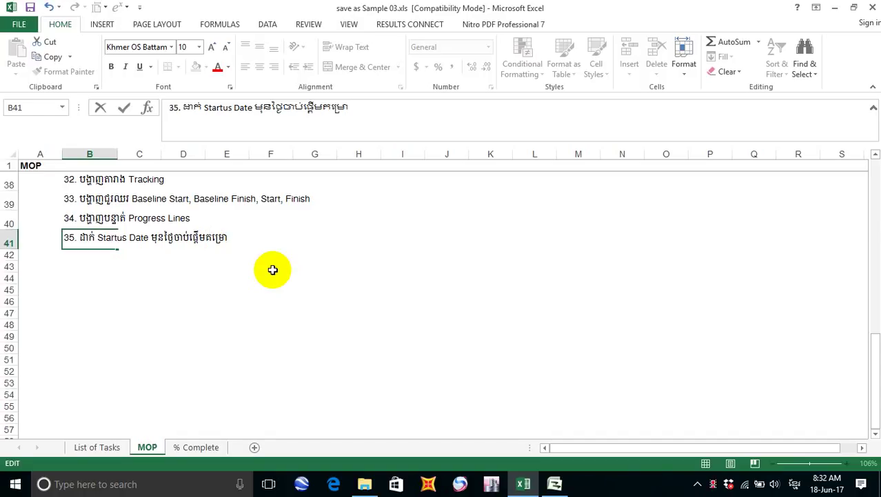
# Complete item 35 with a colon-like sign and the date 30-12-16, and save the workbook.
pyautogui.write('ះ:')
pyautogui.write(' 30')
pyautogui.write('8')
pyautogui.press('BackSpace')
pyautogui.write('-12-1')
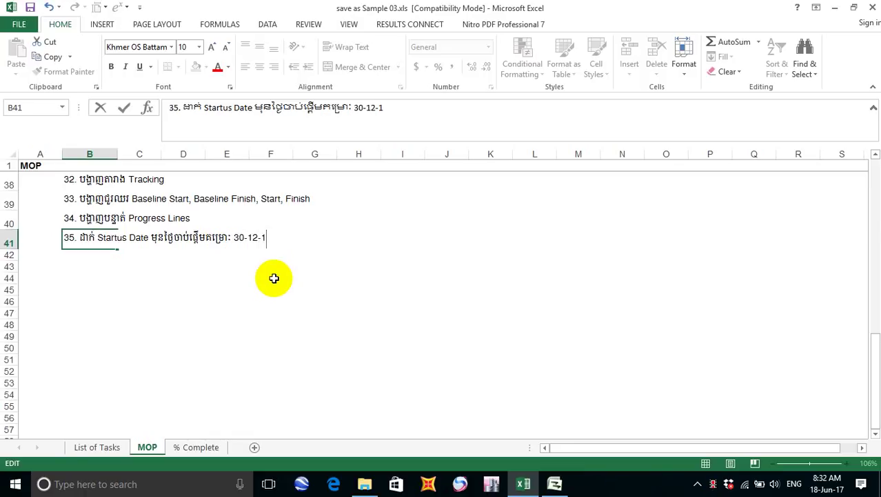
pyautogui.write('6')
pyautogui.press('Return')
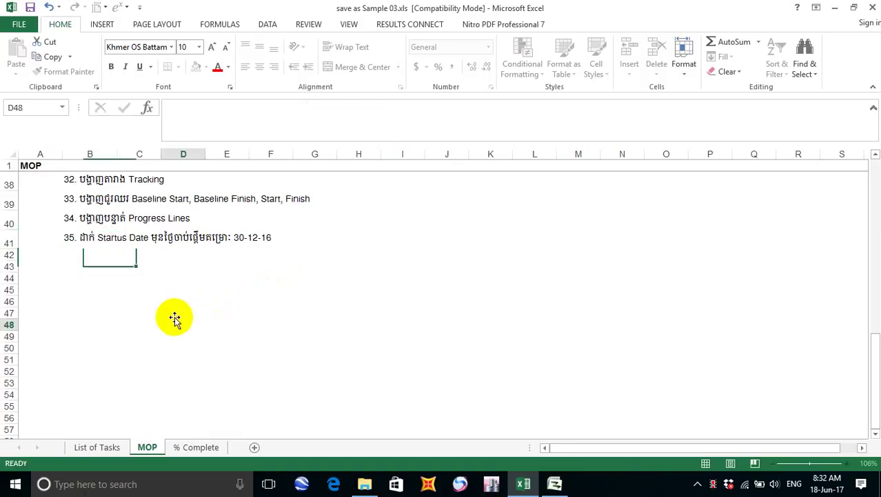
pyautogui.click(174, 319)
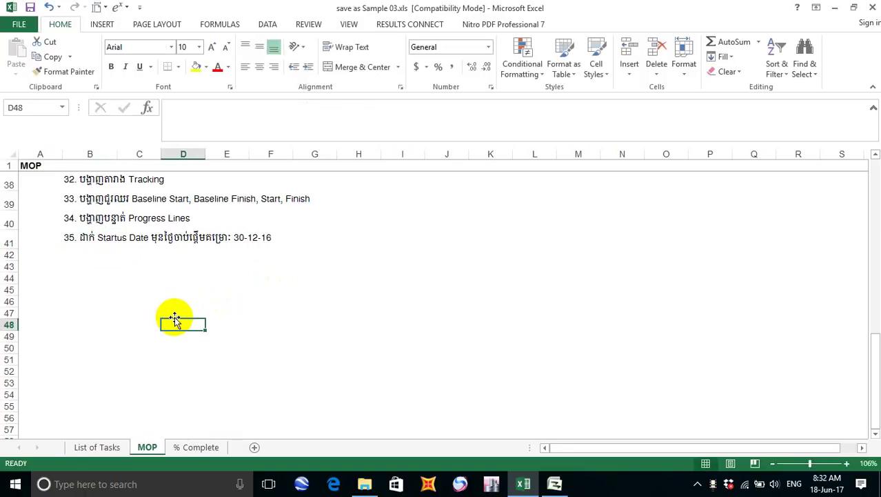
pyautogui.click(69, 255)
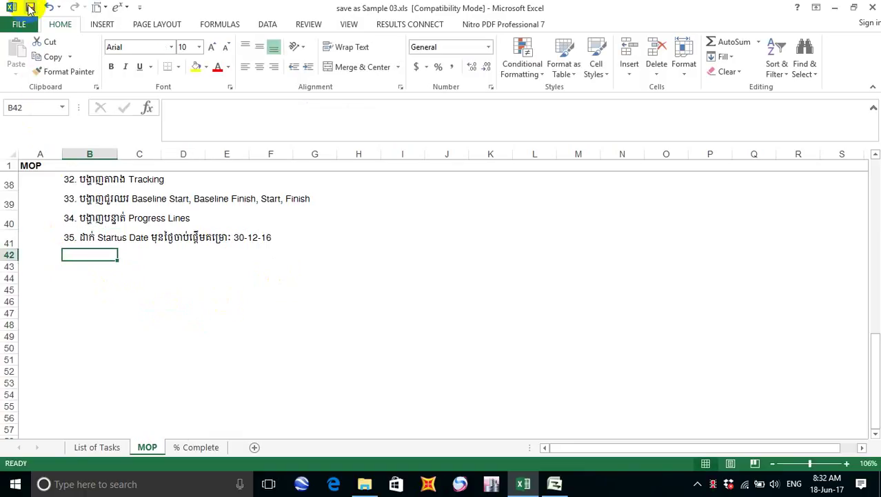
pyautogui.click(29, 7)
pyautogui.click(29, 8)
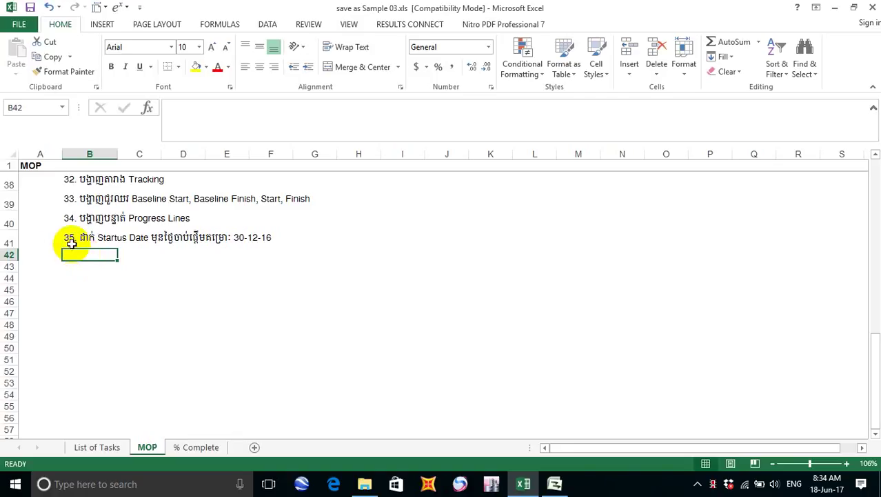
# Switch to Microsoft Project and widen the Gantt chart area next to the tracking table, with the project's first rows in view.
pyautogui.click(556, 484)
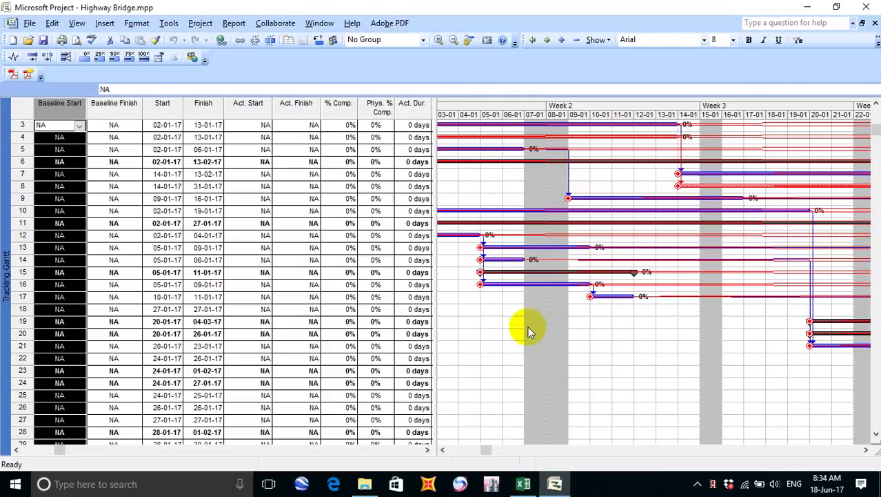
pyautogui.scroll(1, 527, 326)
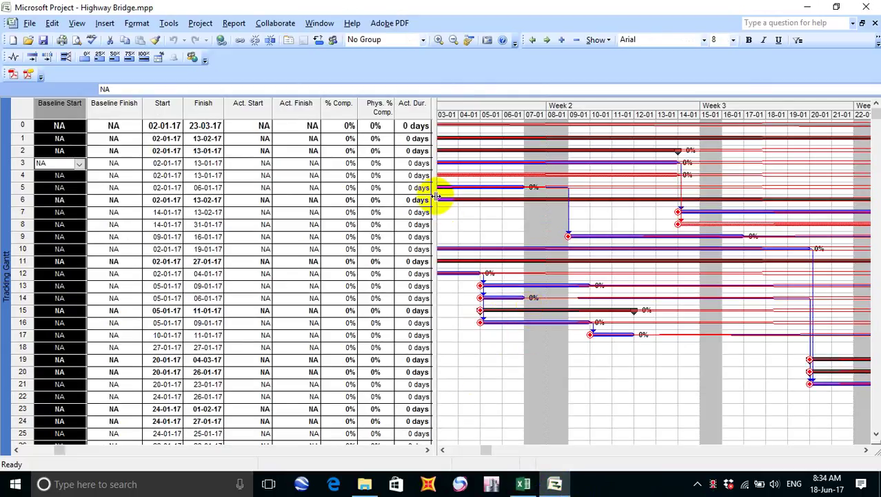
pyautogui.moveTo(435, 192); pyautogui.dragTo(379, 190)
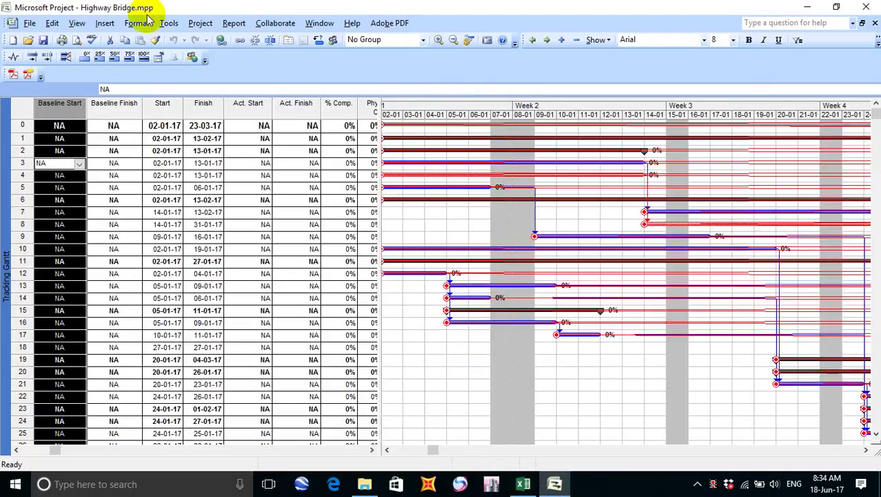
# Set the project's status date to 30-12-16 in Project Information and bring that date into view on the Gantt chart.
pyautogui.click(201, 24)
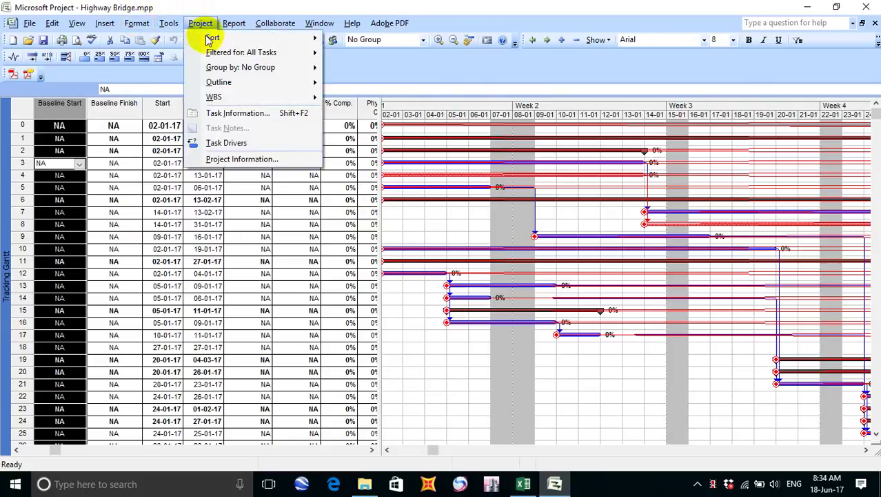
pyautogui.click(278, 158)
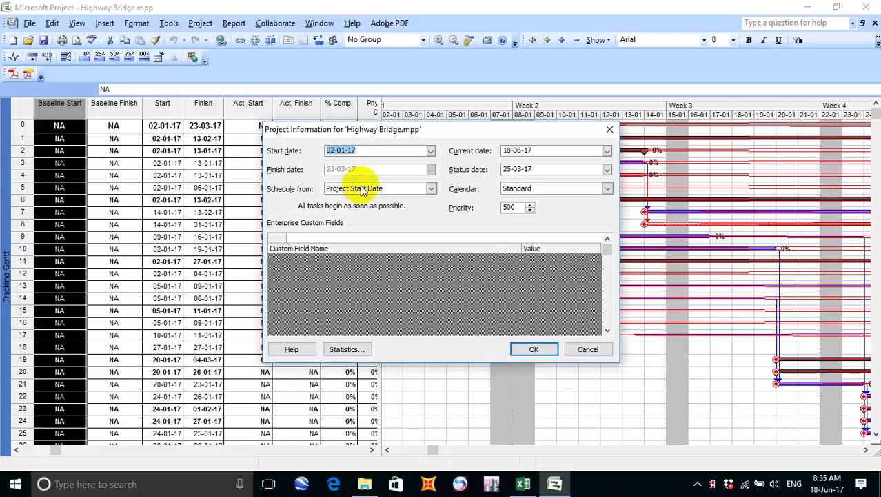
pyautogui.click(431, 151)
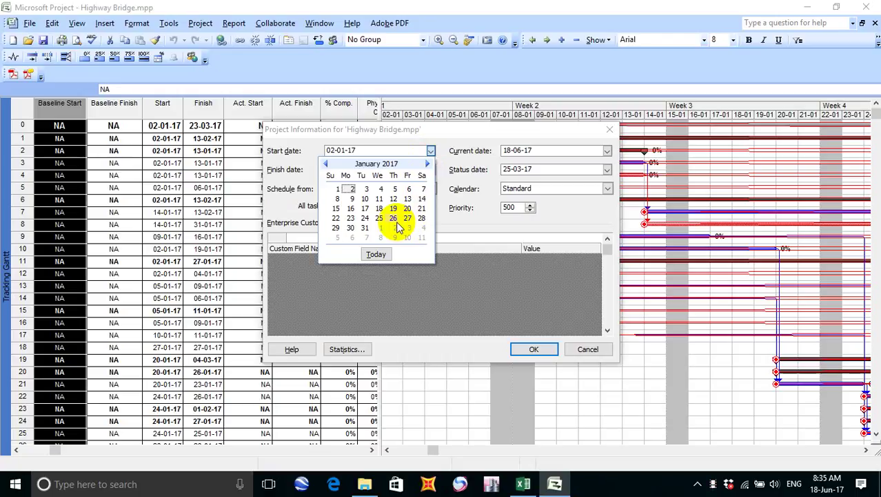
pyautogui.click(430, 151)
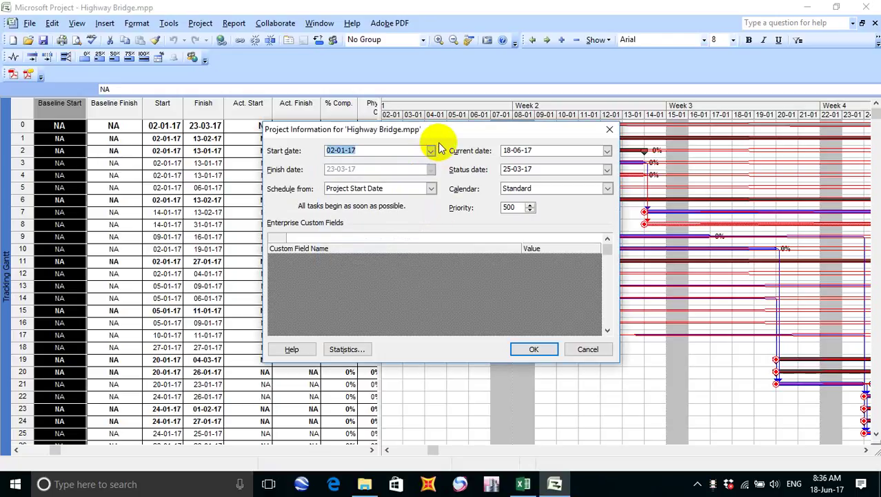
pyautogui.click(607, 171)
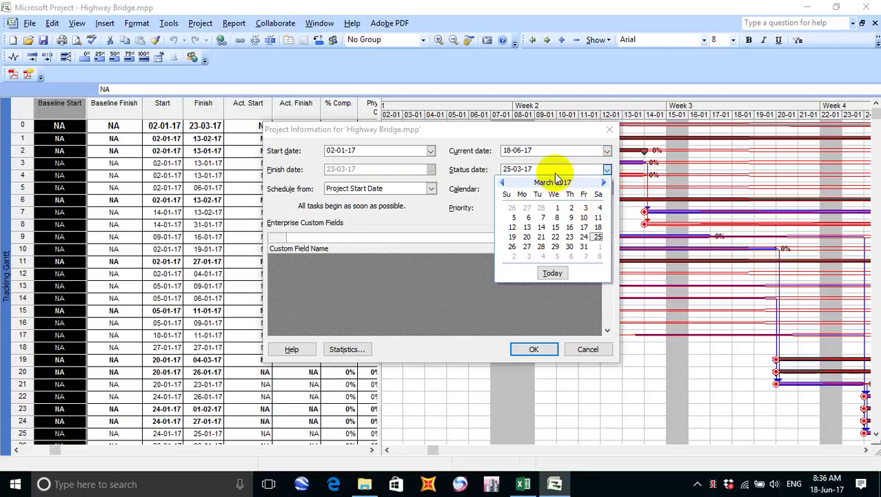
pyautogui.click(530, 168)
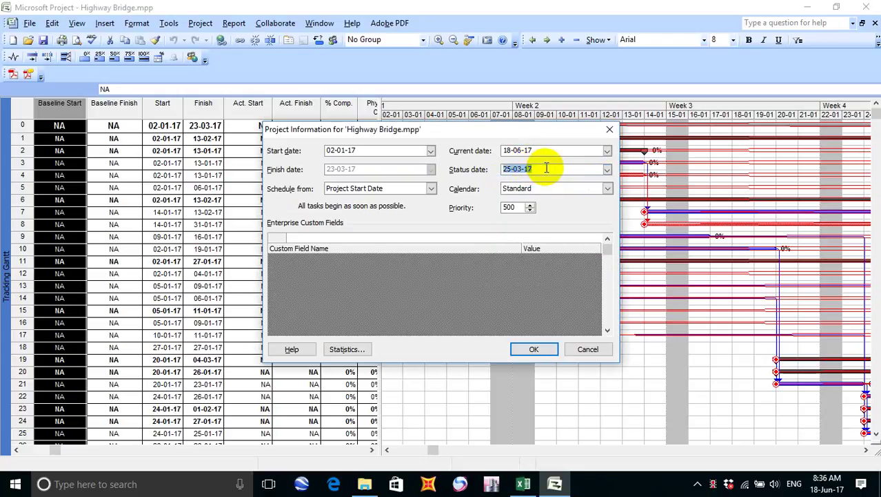
pyautogui.write('3')
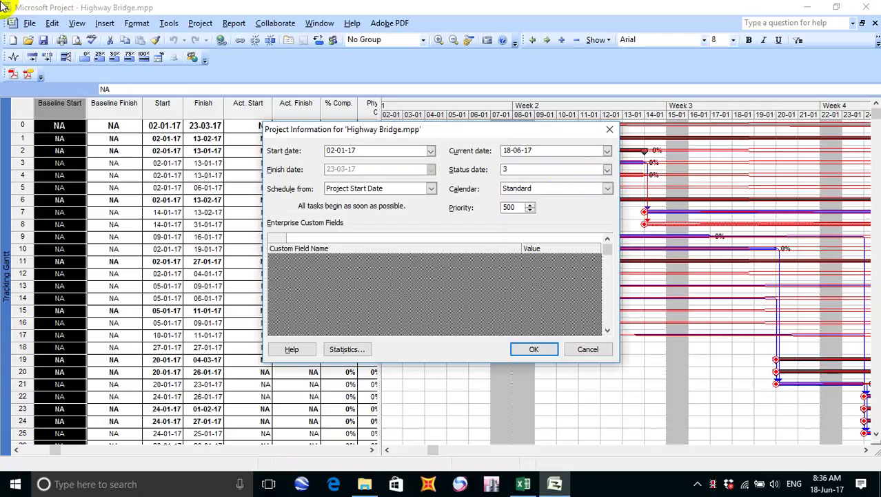
pyautogui.write('0-12-16')
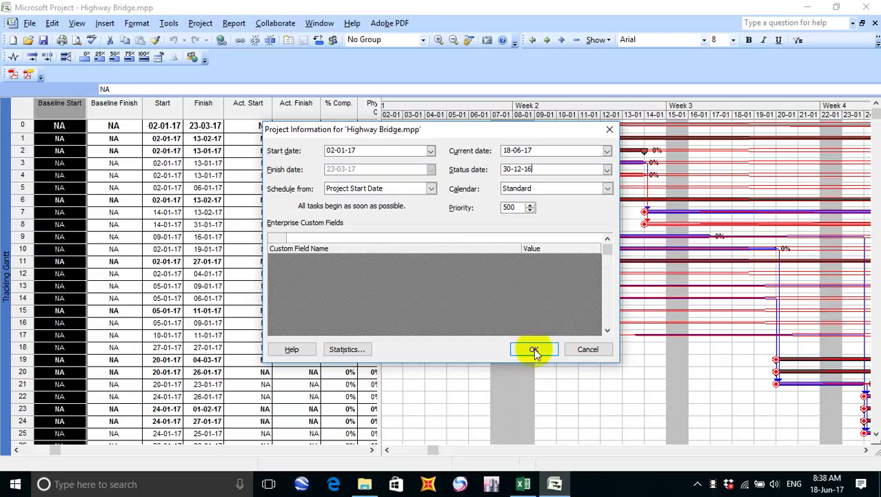
pyautogui.moveTo(476, 128); pyautogui.dragTo(328, 138)
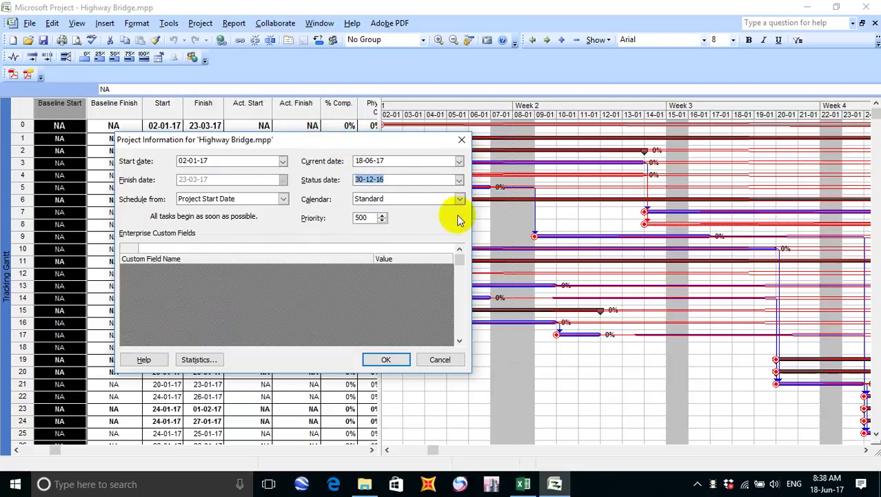
pyautogui.click(398, 359)
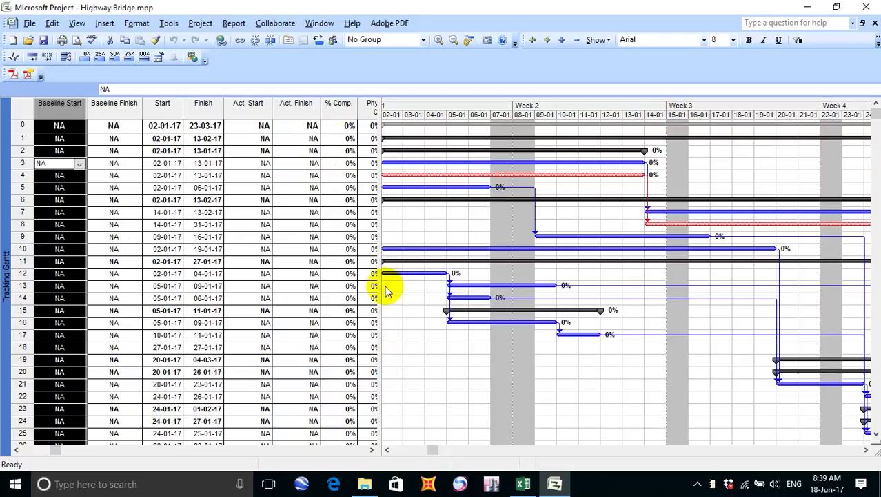
pyautogui.moveTo(442, 450); pyautogui.dragTo(368, 452)
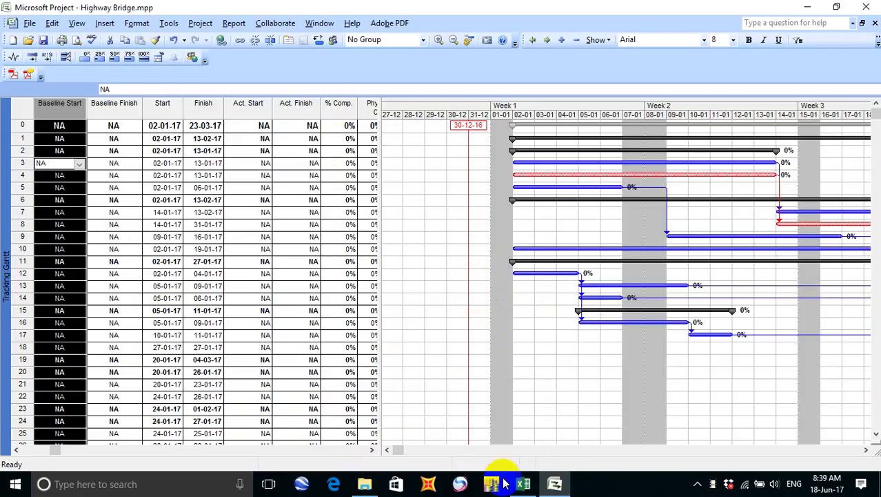
# Switch to the Excel workbook and duplicate item 35 into cell B42 of the MOP sheet, renumbered as 36.
pyautogui.click(523, 483)
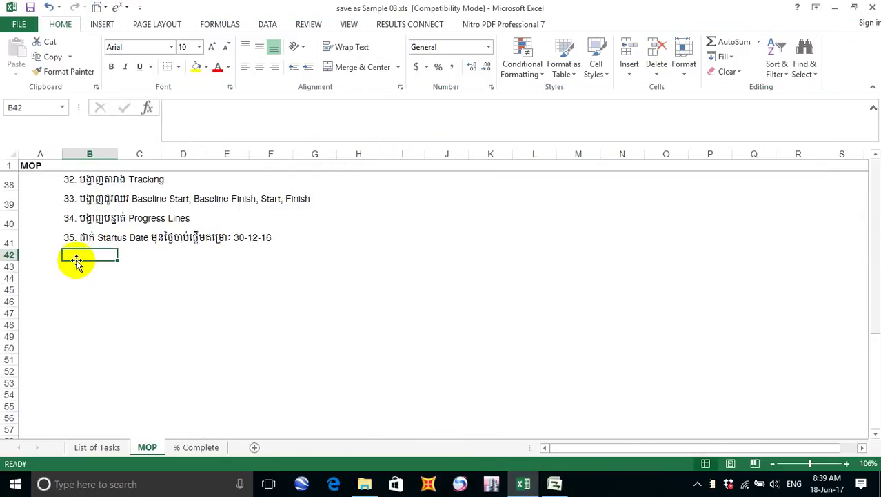
pyautogui.hotkey('ctrl', 'd')
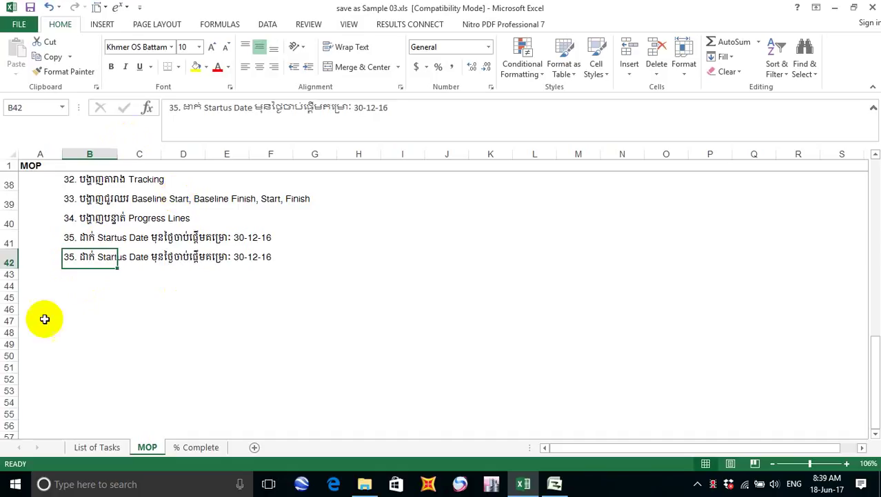
pyautogui.doubleClick(74, 256)
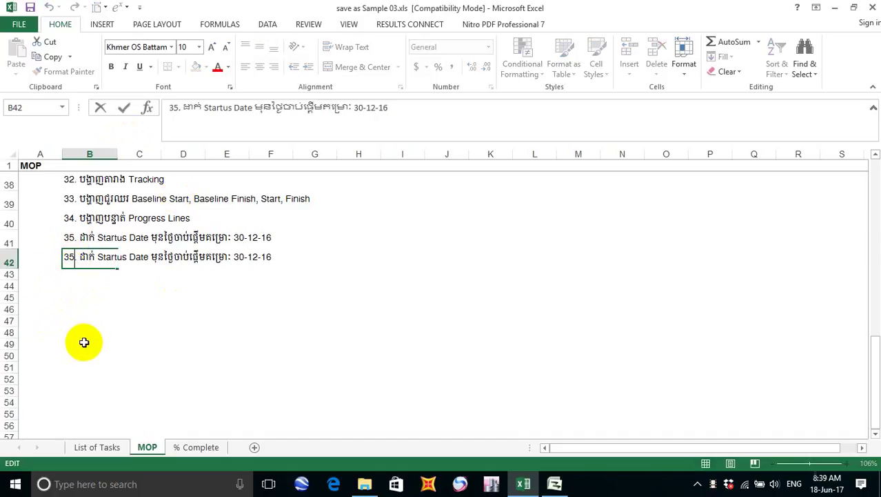
pyautogui.press('BackSpace')
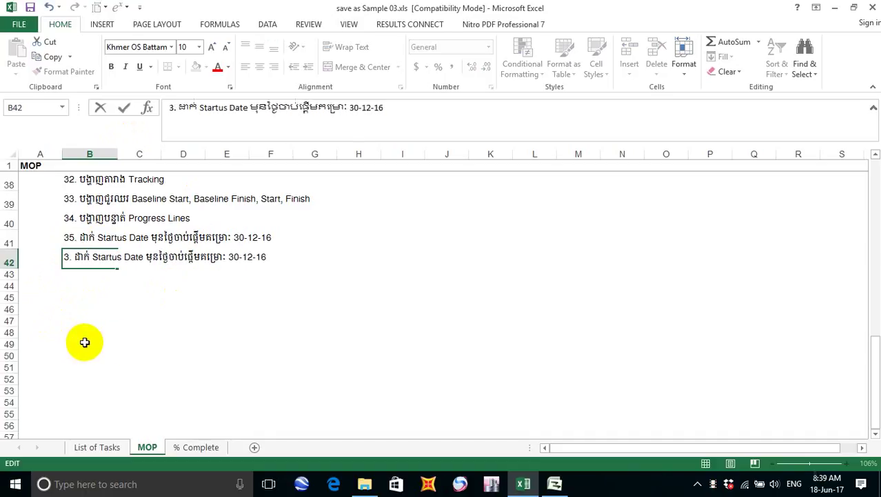
pyautogui.write('6')
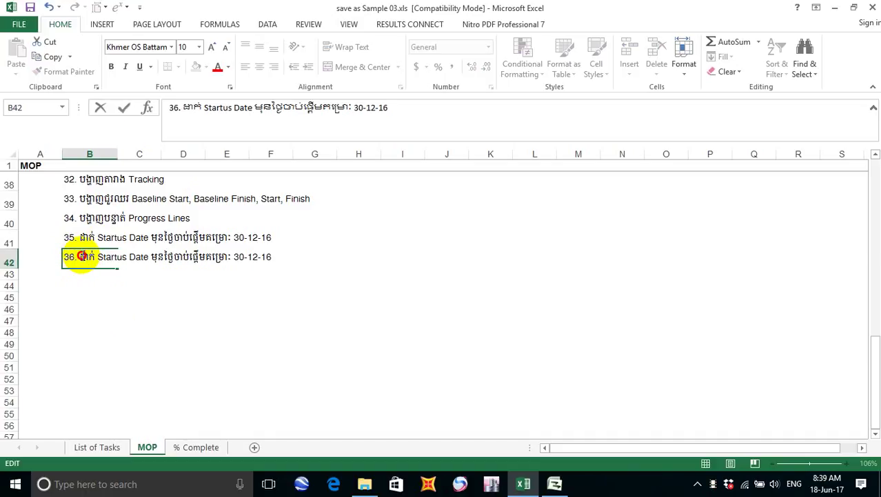
# Replace the copied description in item 36 with "Set Baseline".
pyautogui.moveTo(82, 256); pyautogui.dragTo(65, 257)
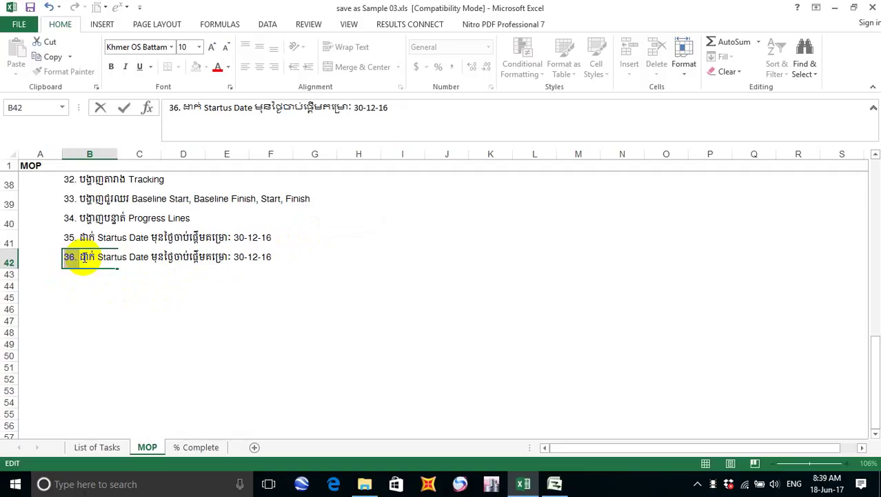
pyautogui.moveTo(82, 256); pyautogui.dragTo(227, 276)
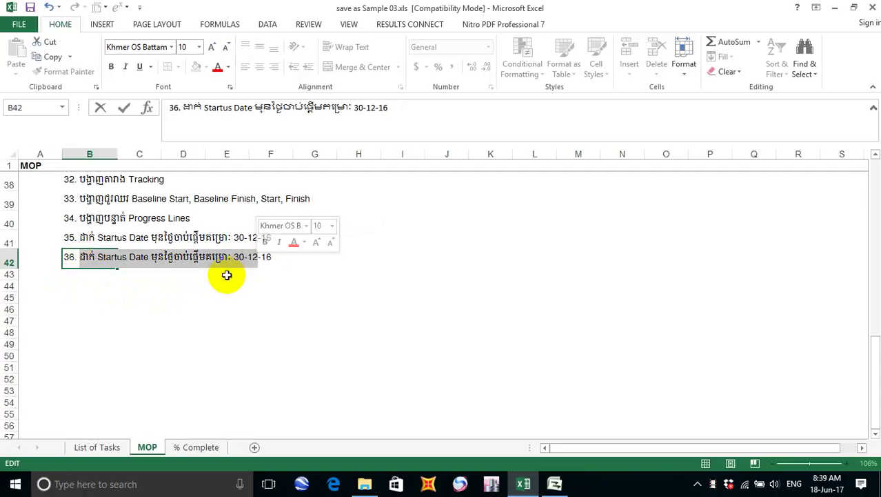
pyautogui.press('Delete')
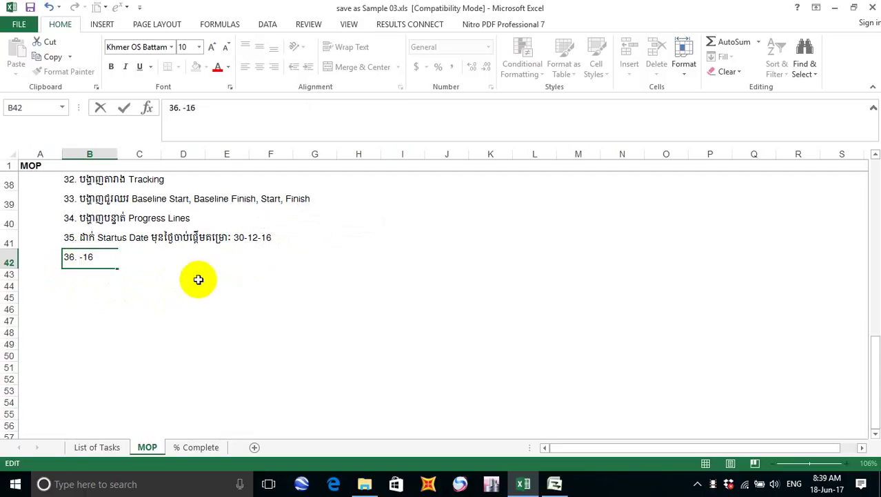
pyautogui.moveTo(77, 257); pyautogui.dragTo(137, 257)
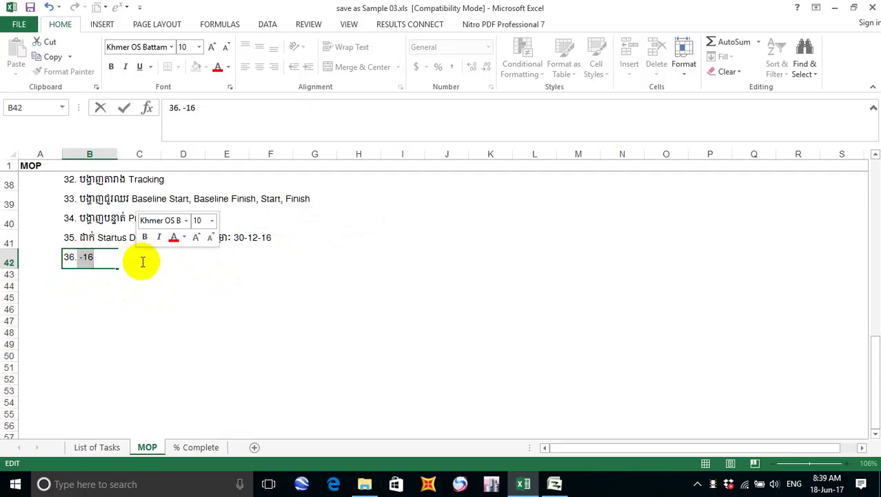
pyautogui.press('Delete')
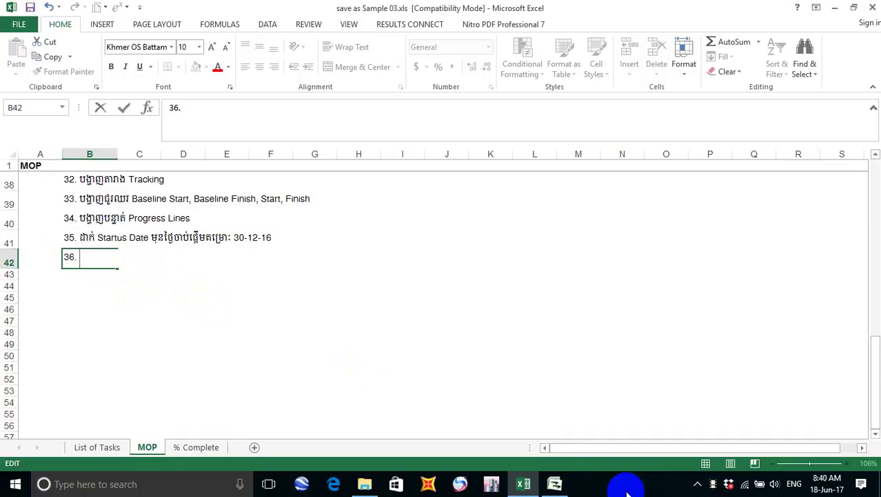
pyautogui.write('Se')
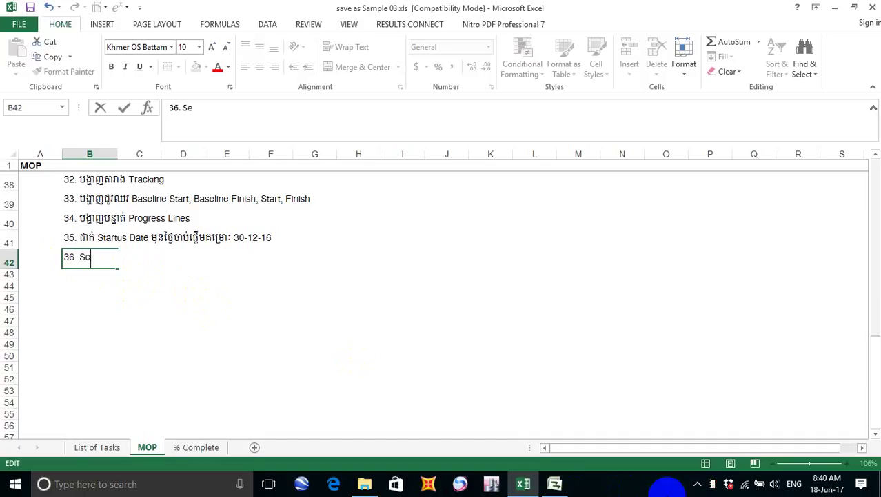
pyautogui.write('t Ba')
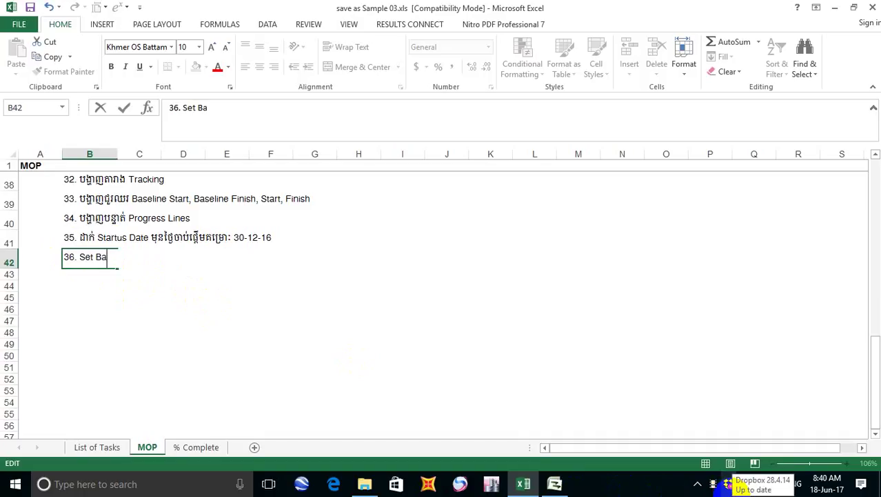
pyautogui.write('seline')
pyautogui.click(148, 321)
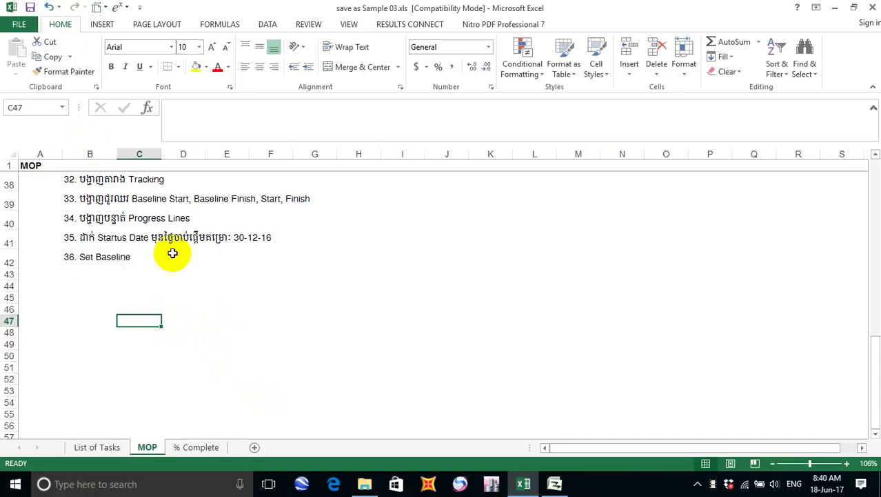
# Extend item 36 with an opening bracket and the Khmer text "យកកាលវិភាគដែលទើបមាន".
pyautogui.click(76, 259)
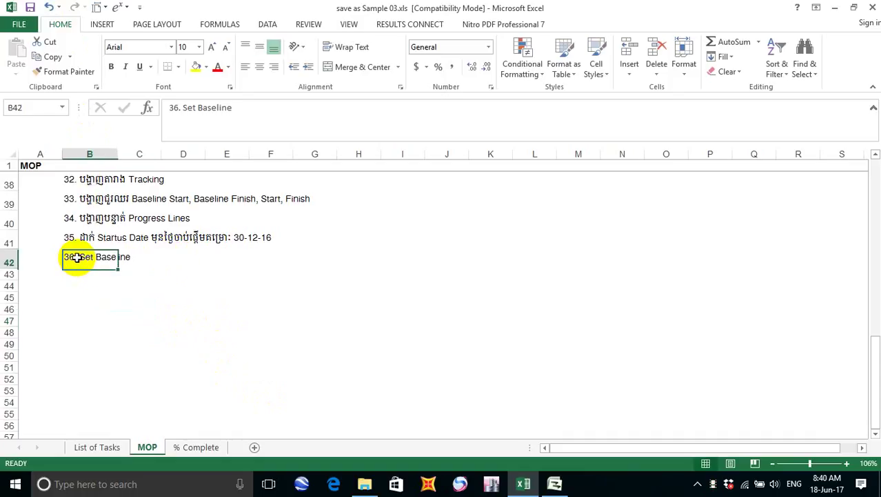
pyautogui.doubleClick(89, 261)
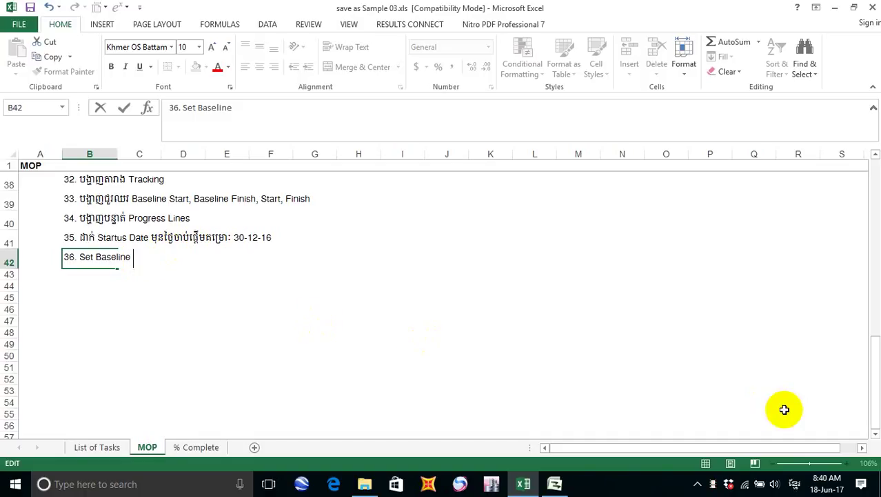
pyautogui.write('(យ')
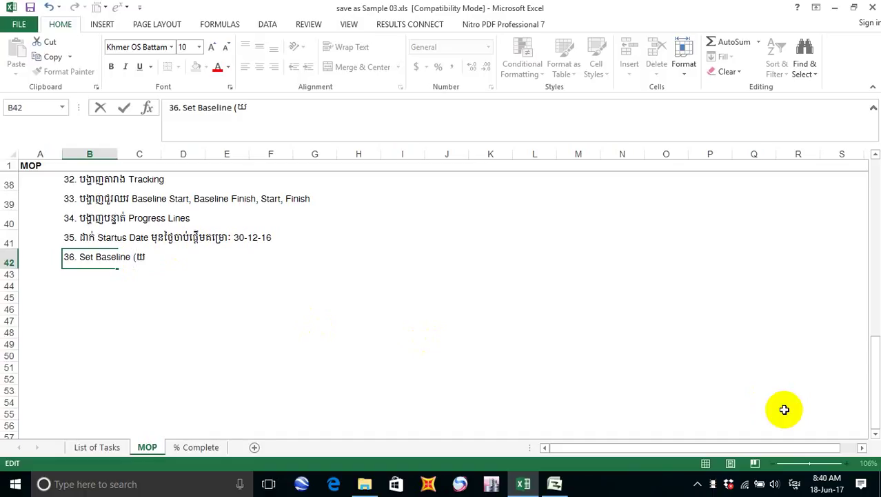
pyautogui.write('កកាលវិភា')
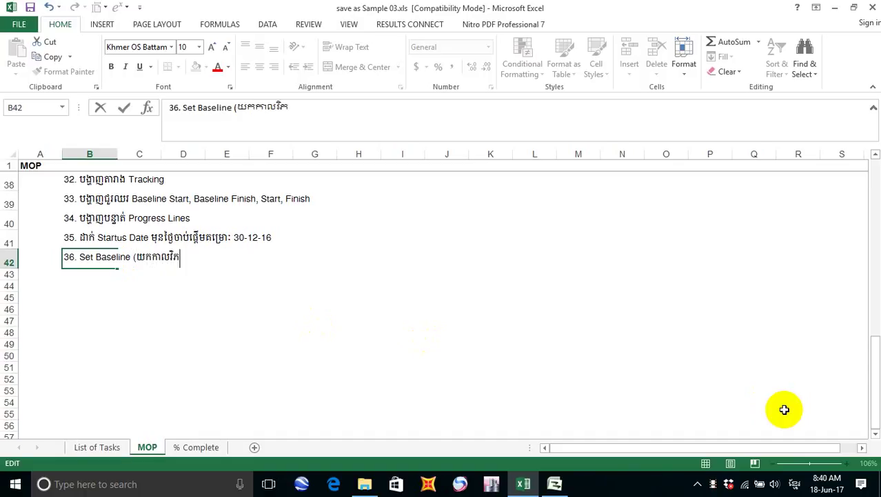
pyautogui.write('គដែល')
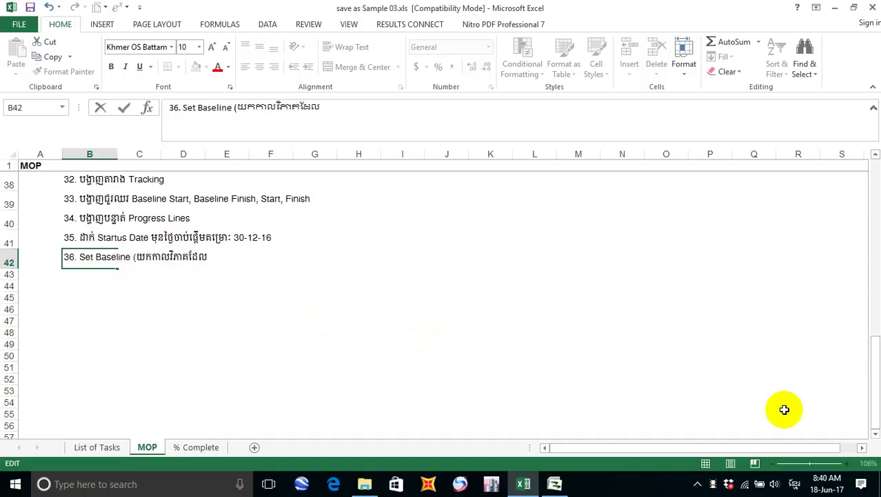
pyautogui.write('ទើបមាន')
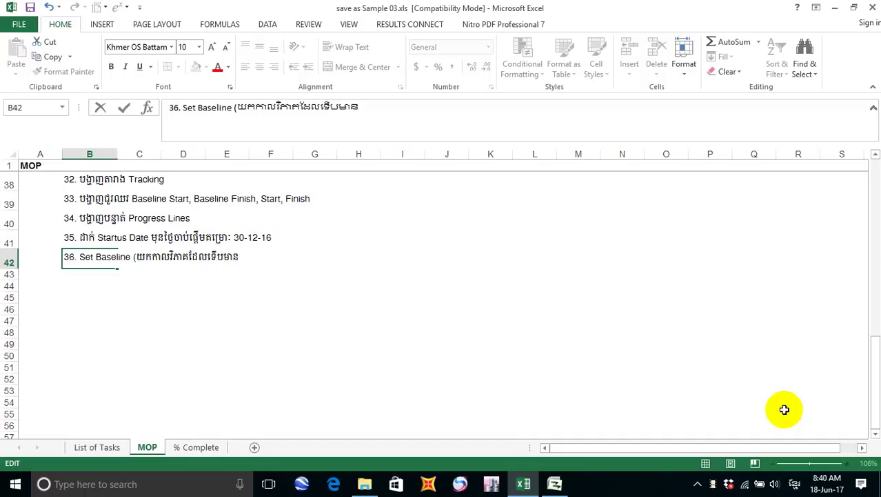
# Replace the final word "មាន" in item 36 with "បានបង្កើត".
pyautogui.press('BackSpace')
pyautogui.press('BackSpace')
pyautogui.press('BackSpace')
pyautogui.write('ជា')
pyautogui.press('BackSpace')
pyautogui.press('BackSpace')
pyautogui.write('បានបង្កល')
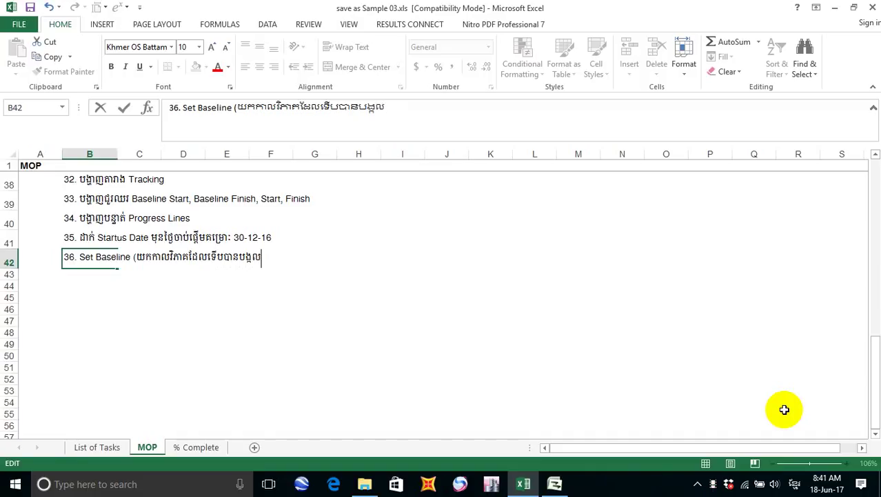
pyautogui.press('BackSpace')
pyautogui.press('BackSpace')
pyautogui.press('BackSpace')
pyautogui.press('BackSpace')
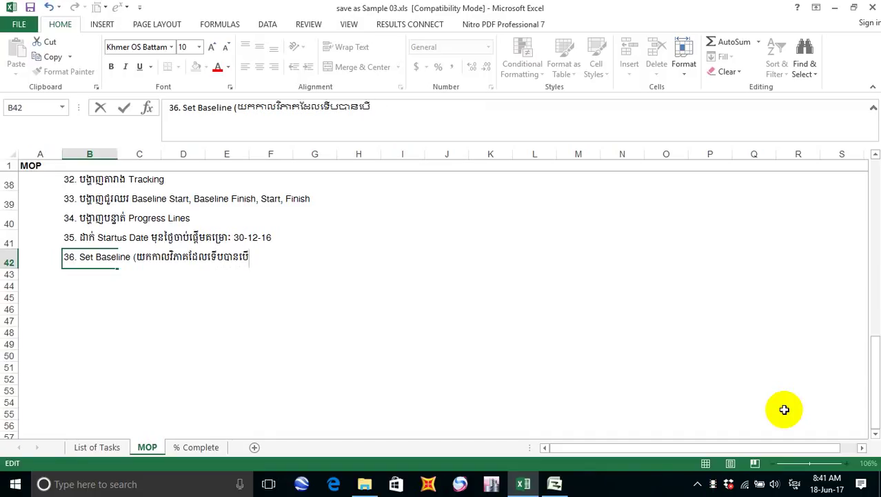
pyautogui.press('BackSpace')
pyautogui.write('បង')
pyautogui.write('្កើ')
pyautogui.write('ត')
# Complete the bracketed note of item 36 with the Khmer text "ឲ្យទៅជាផែនការ" and a closing bracket.
pyautogui.write('ឡ្យ')
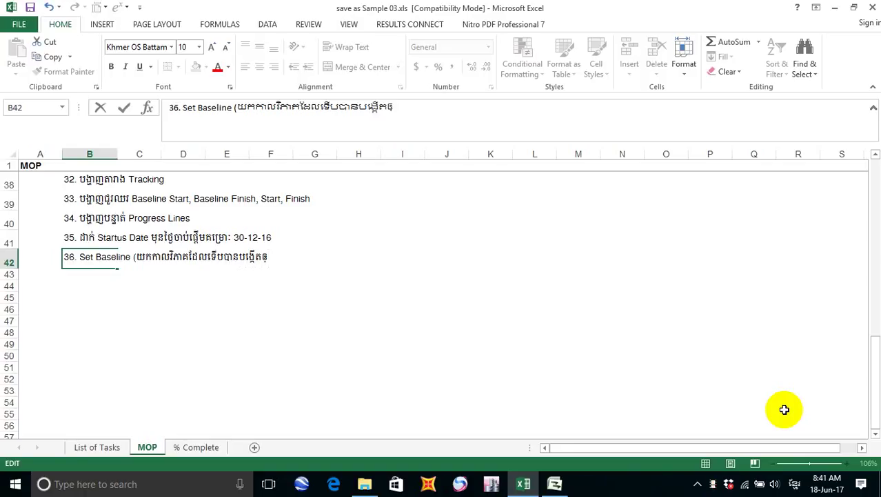
pyautogui.write('ទៅជា')
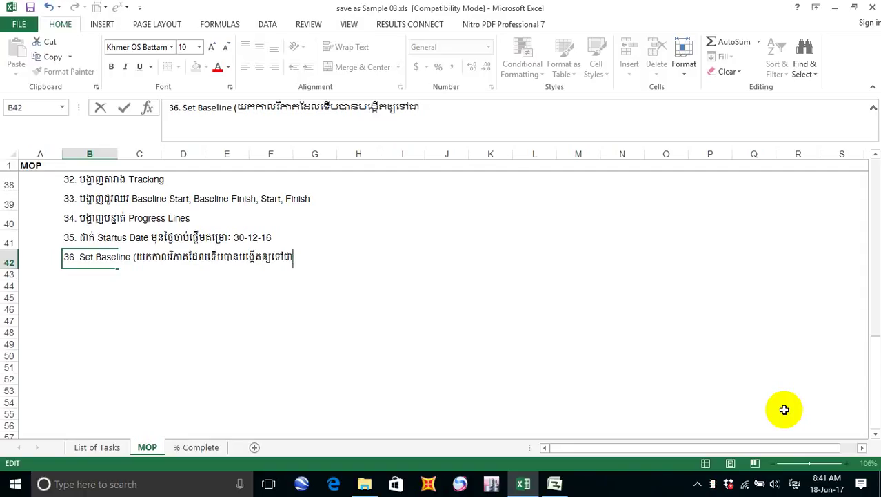
pyautogui.write('ជ')
pyautogui.write('ែនកា')
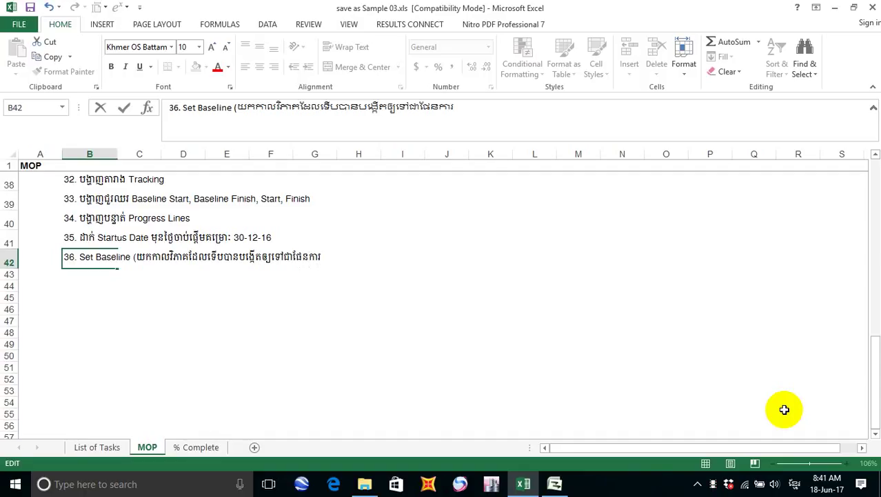
pyautogui.write('រ)')
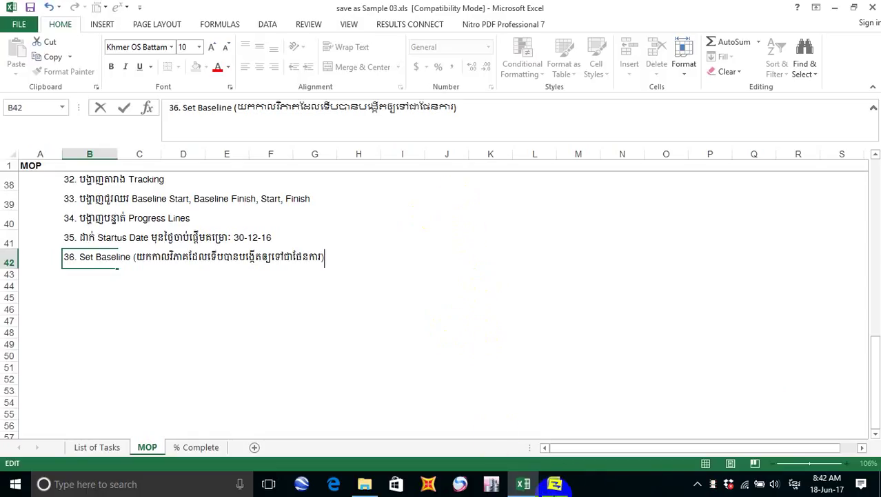
# Switch to the Highway Bridge schedule in Microsoft Project and set the Baseline for the entire project.
pyautogui.click(554, 484)
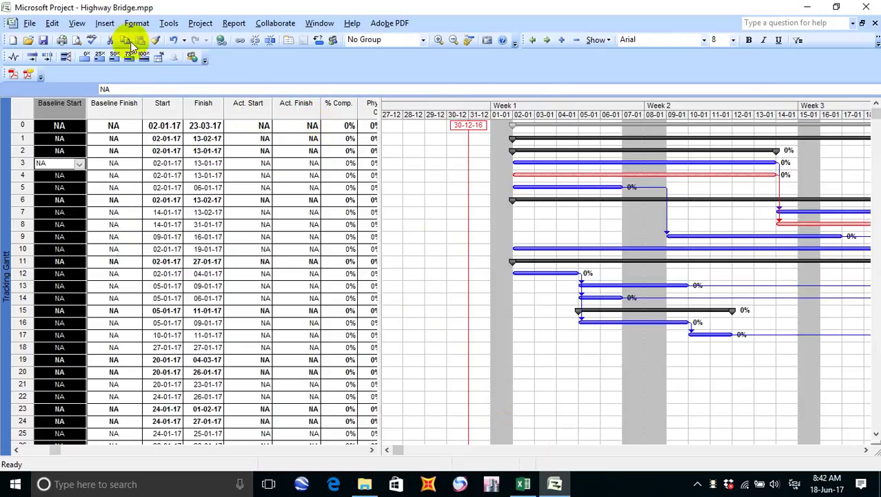
pyautogui.click(170, 25)
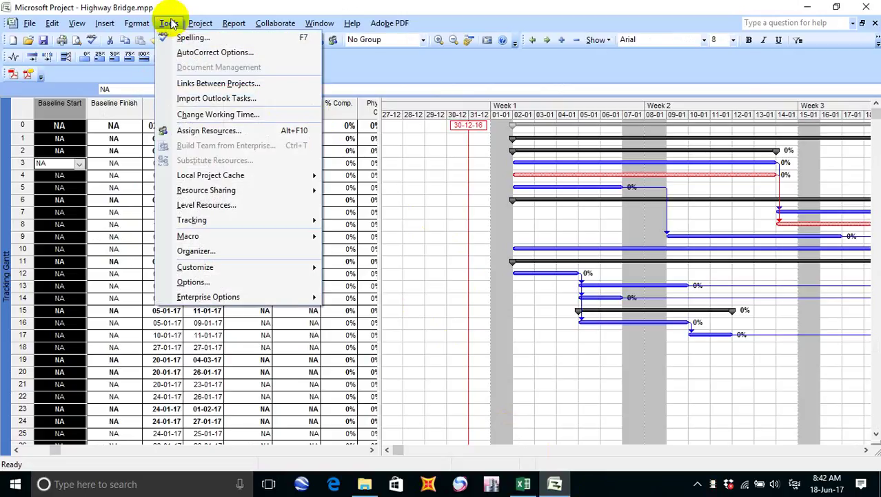
pyautogui.moveTo(224, 215)
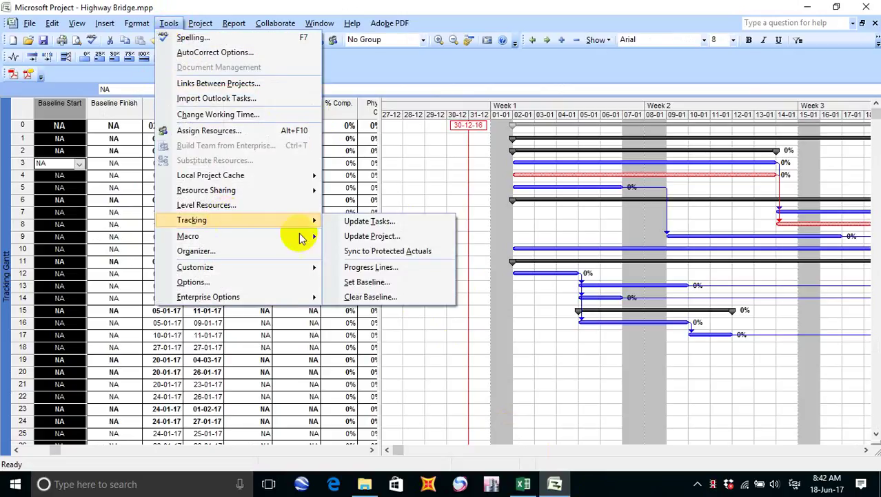
pyautogui.click(394, 282)
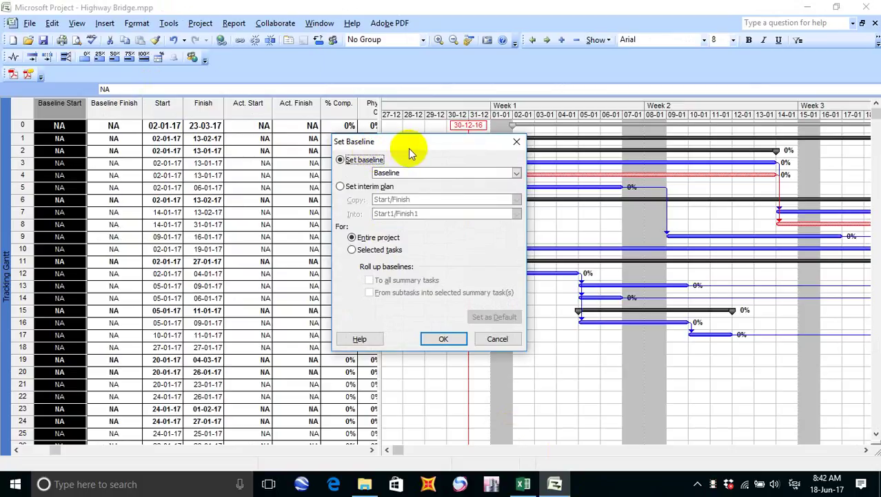
pyautogui.moveTo(408, 145); pyautogui.dragTo(238, 43)
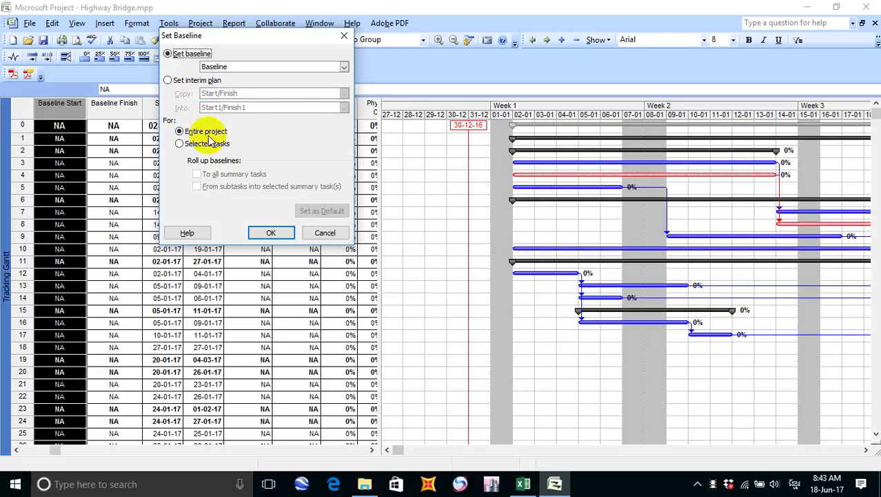
pyautogui.click(270, 236)
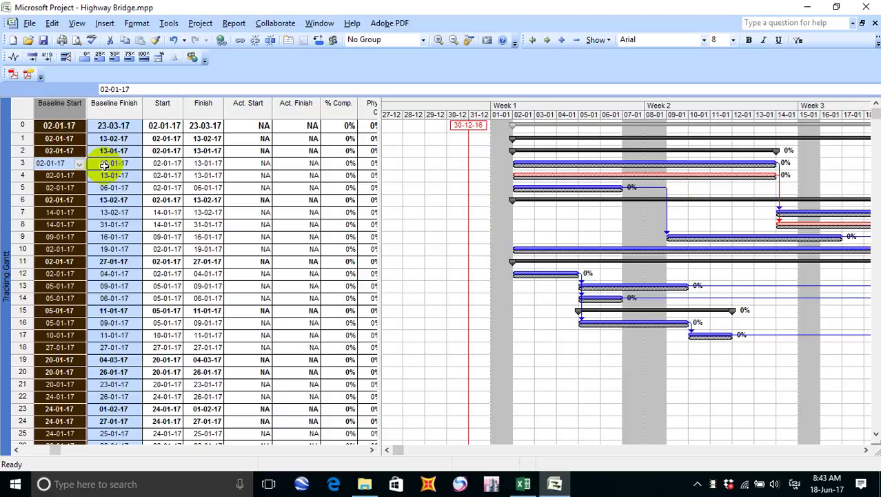
# Compare the Baseline Start and Baseline Finish columns with the Start, Finish, Act. Start and Act. Finish columns.
pyautogui.click(111, 101)
pyautogui.click(59, 101)
pyautogui.click(163, 103)
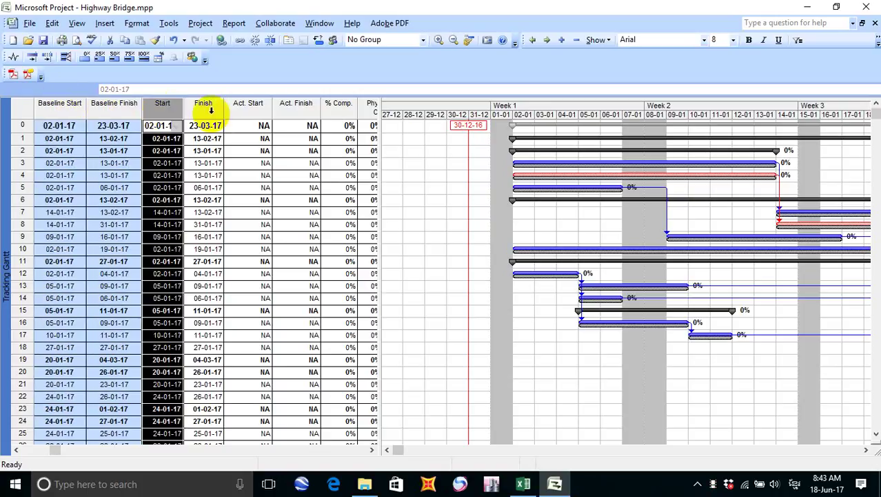
pyautogui.click(200, 107)
pyautogui.click(247, 105)
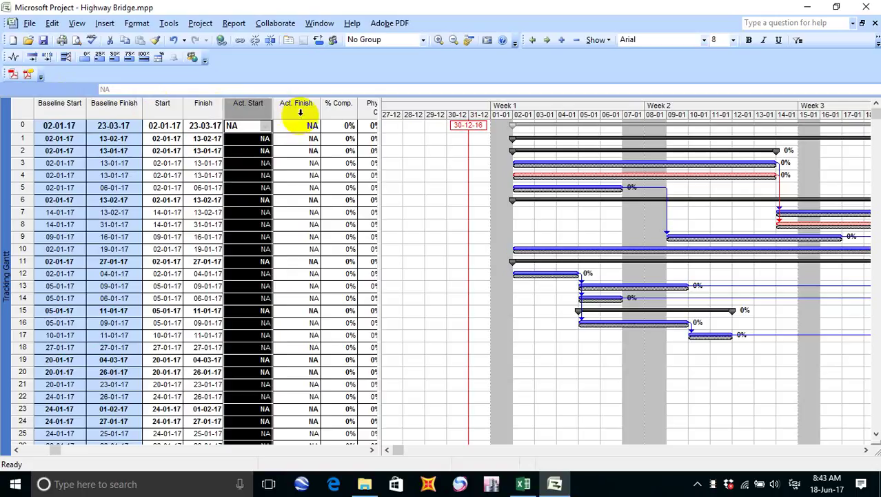
pyautogui.click(296, 105)
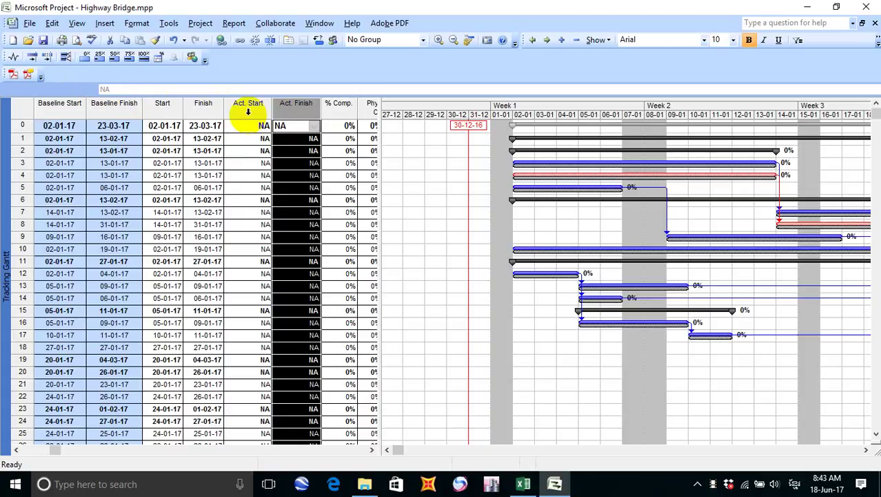
pyautogui.click(207, 109)
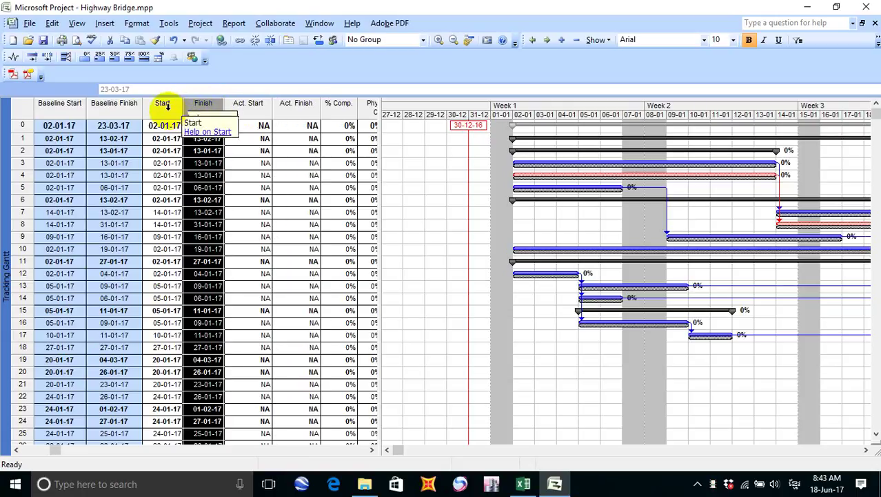
pyautogui.click(169, 109)
pyautogui.moveTo(193, 103); pyautogui.dragTo(61, 105)
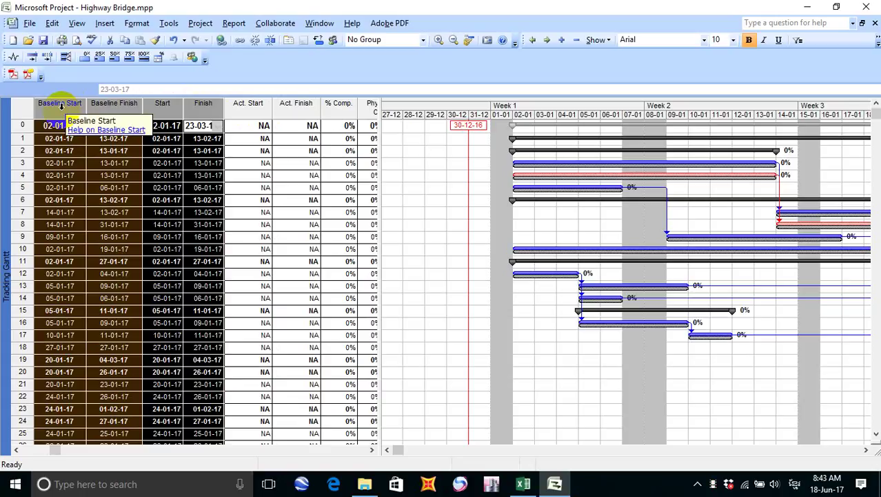
pyautogui.moveTo(164, 104); pyautogui.dragTo(204, 106)
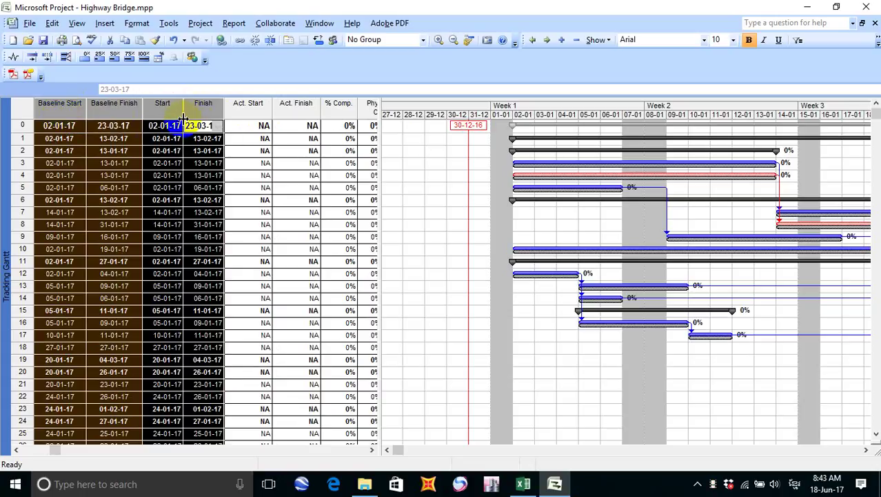
pyautogui.click(162, 104)
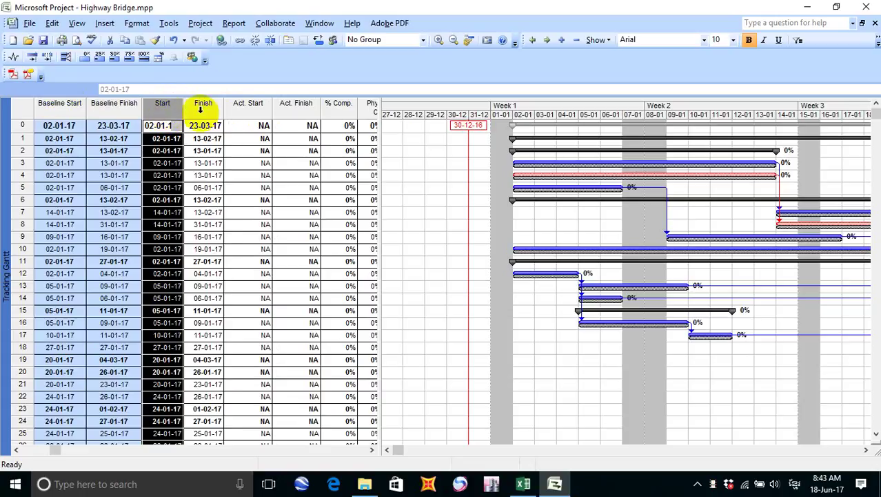
pyautogui.moveTo(204, 104); pyautogui.dragTo(162, 107)
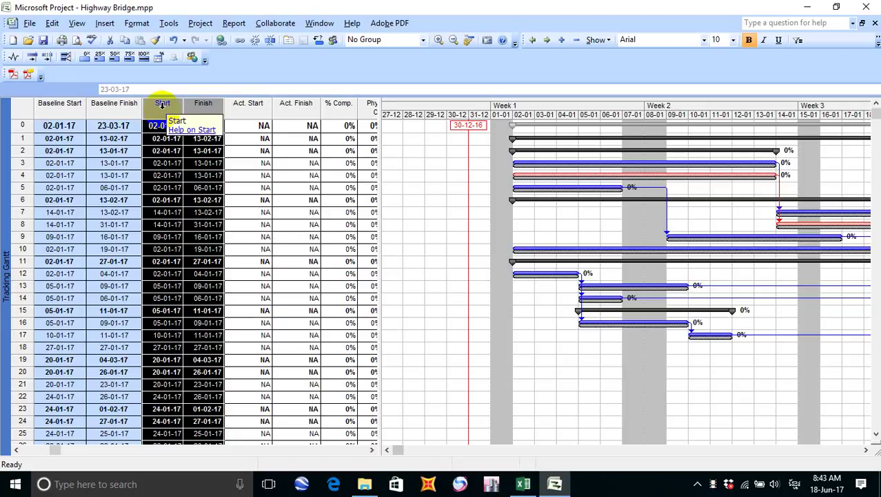
pyautogui.moveTo(109, 113); pyautogui.dragTo(58, 108)
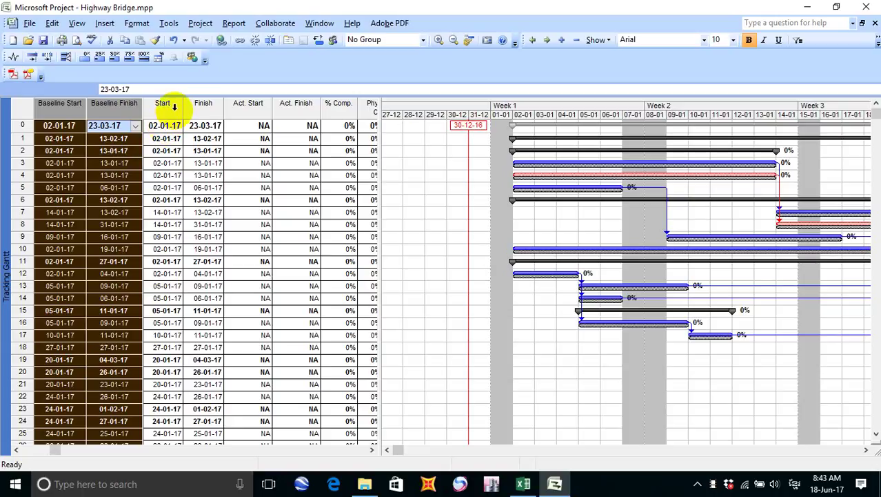
pyautogui.moveTo(173, 103); pyautogui.dragTo(298, 105)
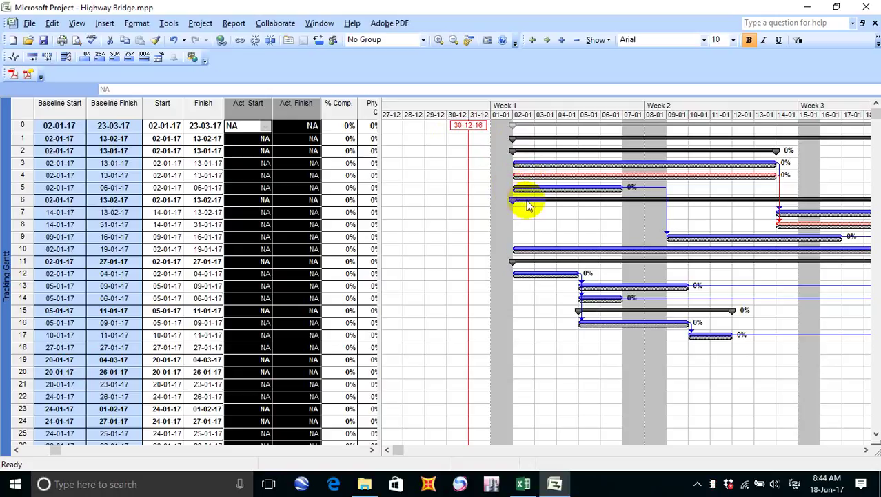
pyautogui.click(63, 110)
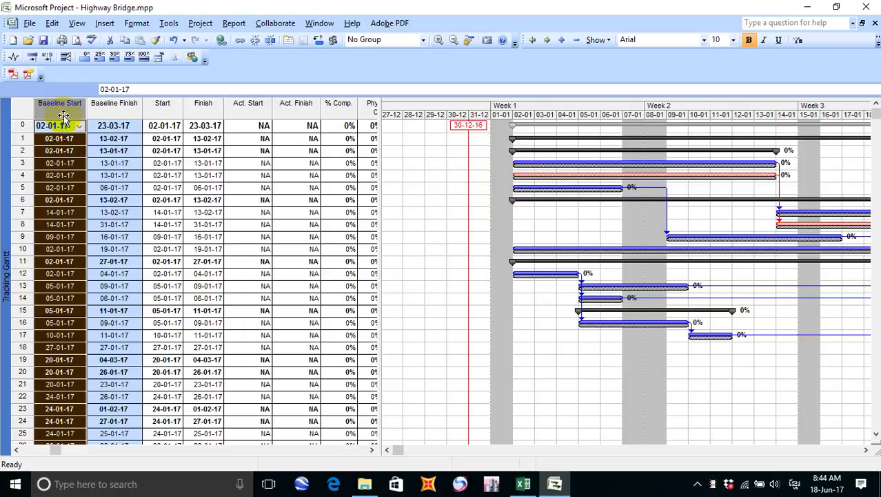
pyautogui.rightClick(66, 113)
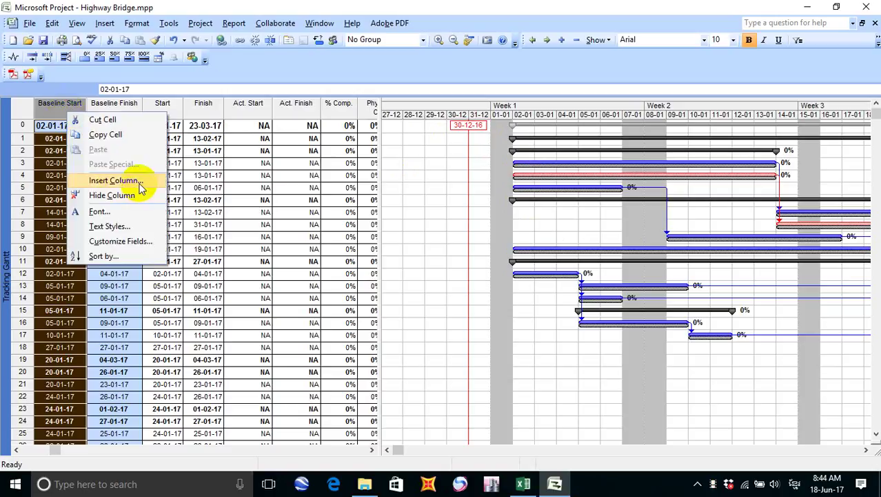
pyautogui.click(176, 179)
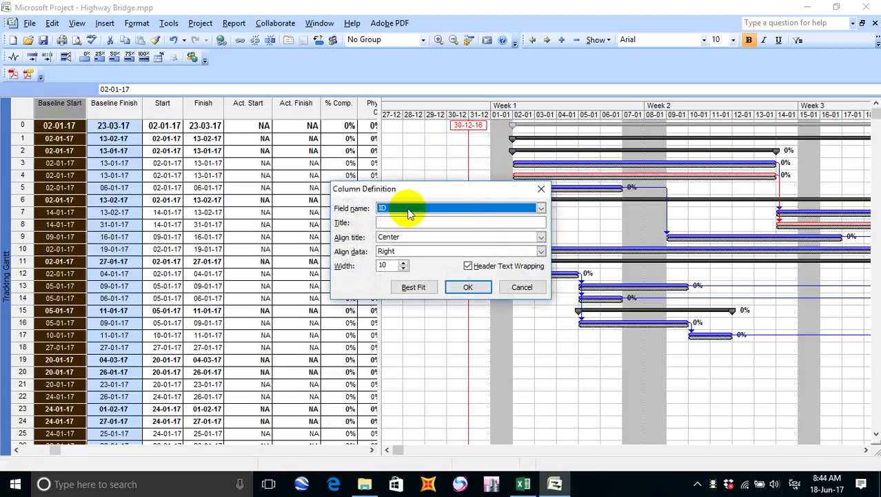
pyautogui.click(541, 188)
pyautogui.click(98, 112)
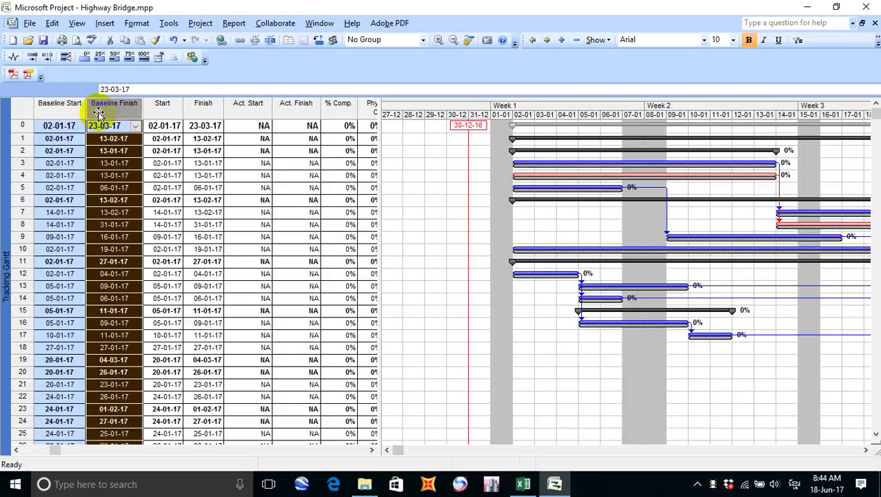
pyautogui.click(172, 22)
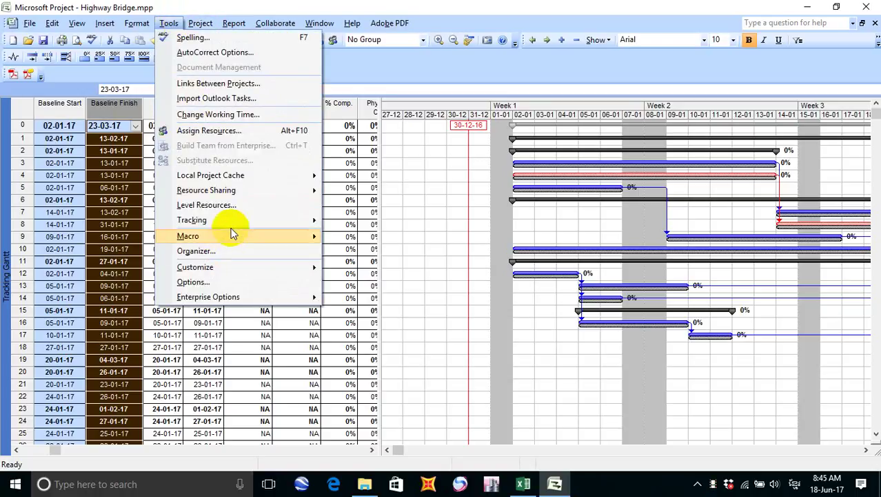
pyautogui.moveTo(238, 219)
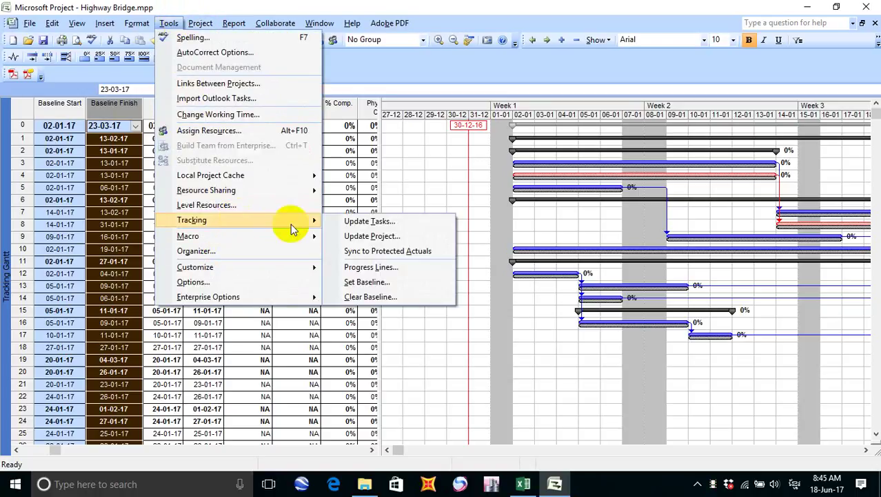
pyautogui.click(366, 76)
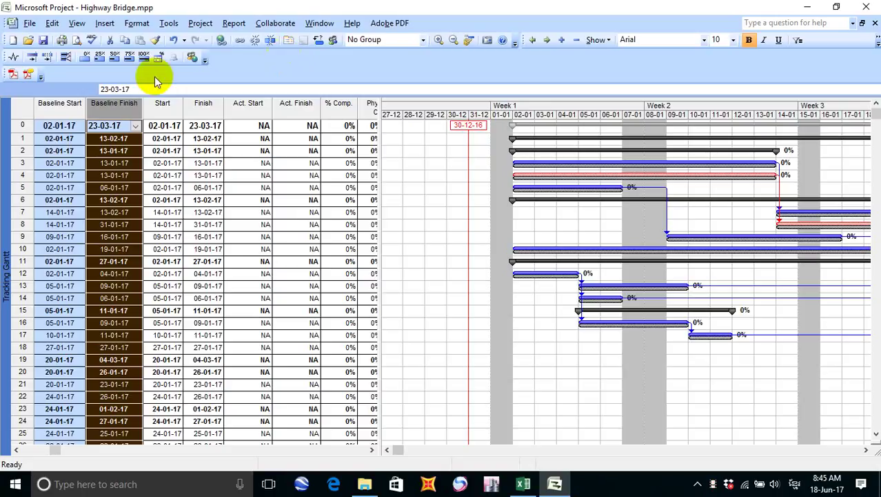
# Review the planned, baseline and actual date columns of the tracking table once more, pair by pair.
pyautogui.click(76, 105)
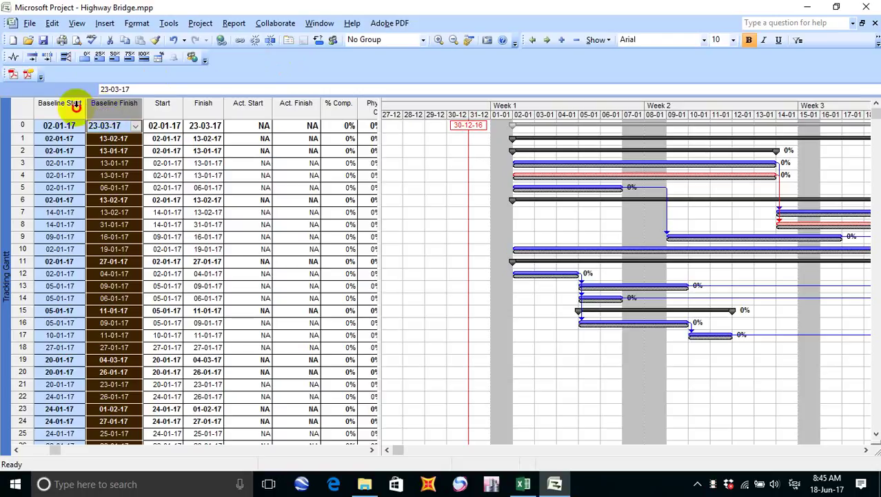
pyautogui.moveTo(164, 105); pyautogui.dragTo(192, 108)
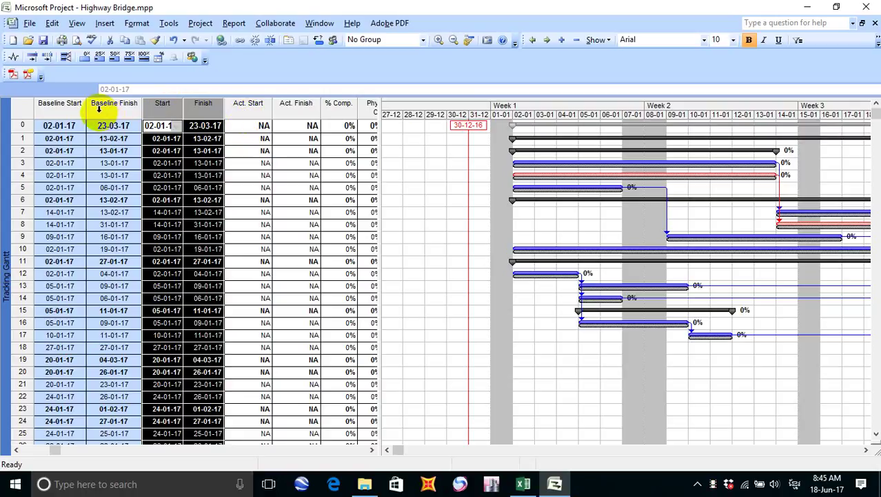
pyautogui.moveTo(99, 107); pyautogui.dragTo(71, 107)
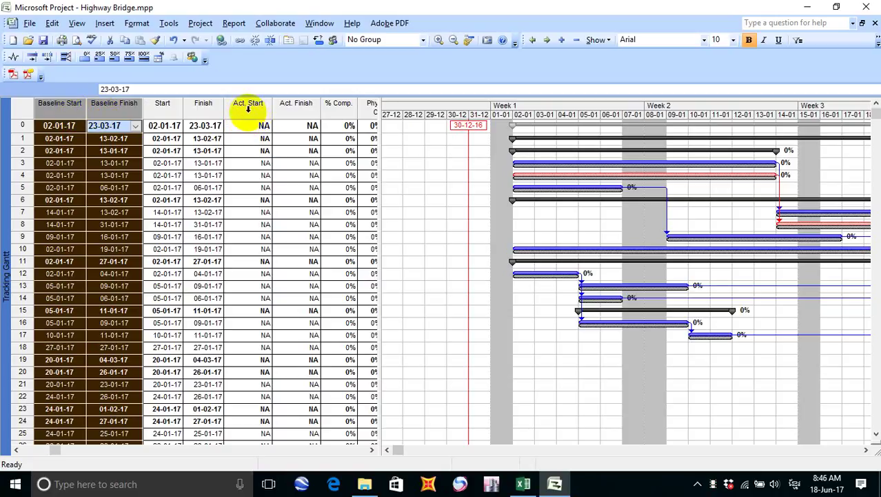
pyautogui.moveTo(235, 107); pyautogui.dragTo(295, 110)
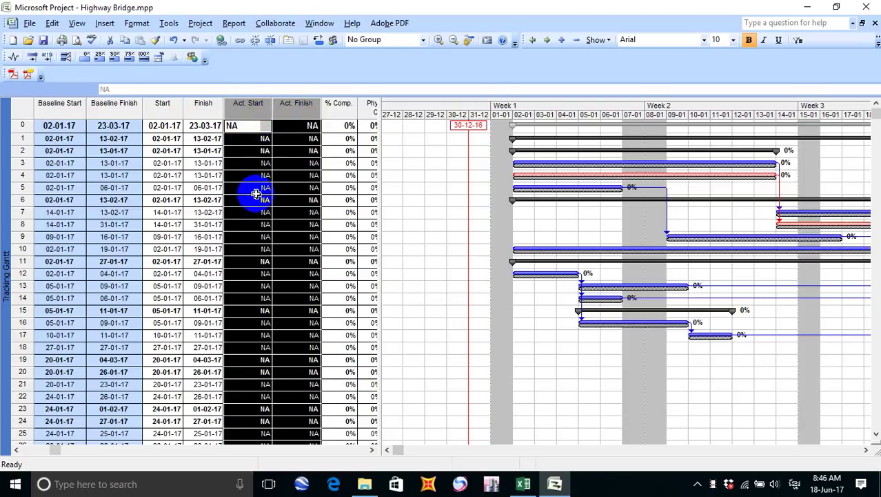
pyautogui.click(195, 110)
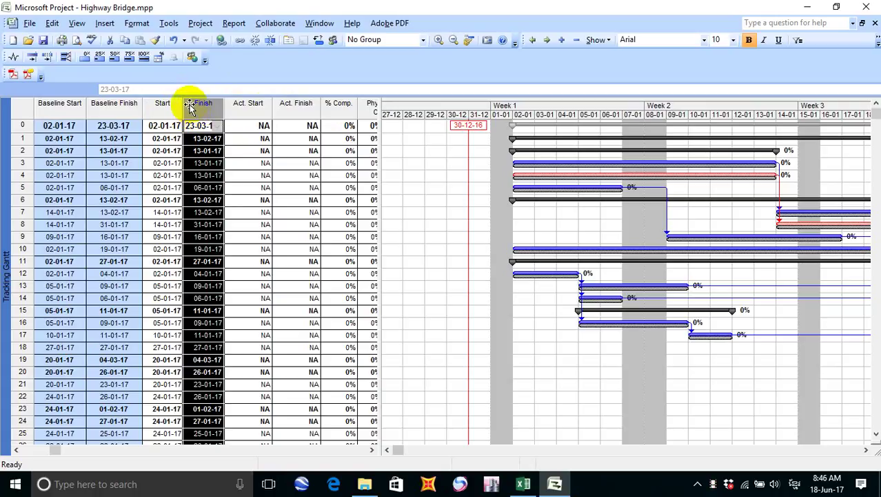
pyautogui.click(165, 104)
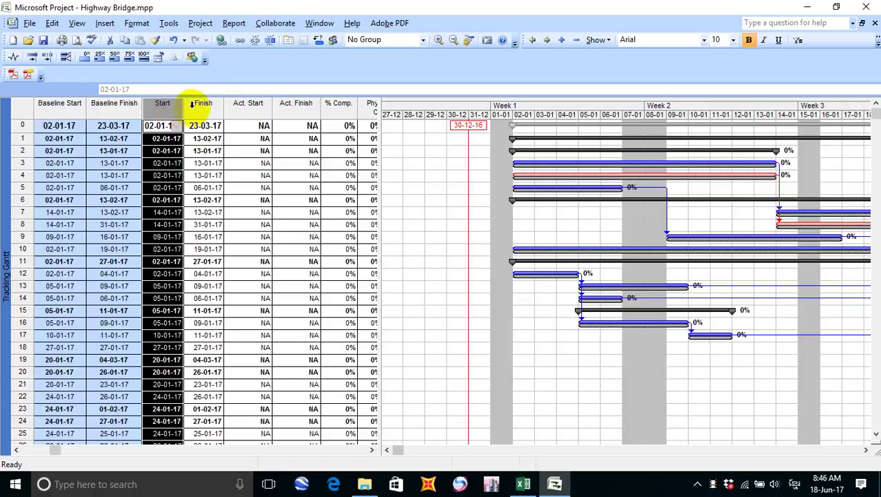
pyautogui.moveTo(196, 109); pyautogui.dragTo(52, 142)
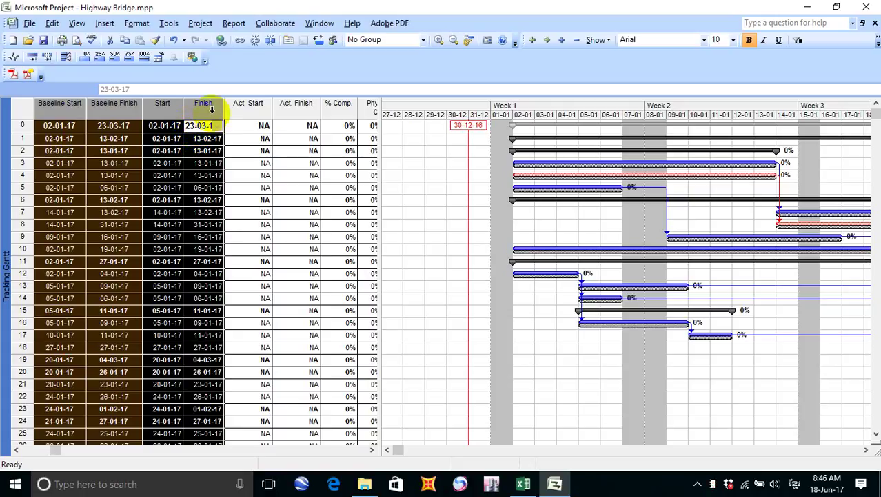
pyautogui.click(246, 113)
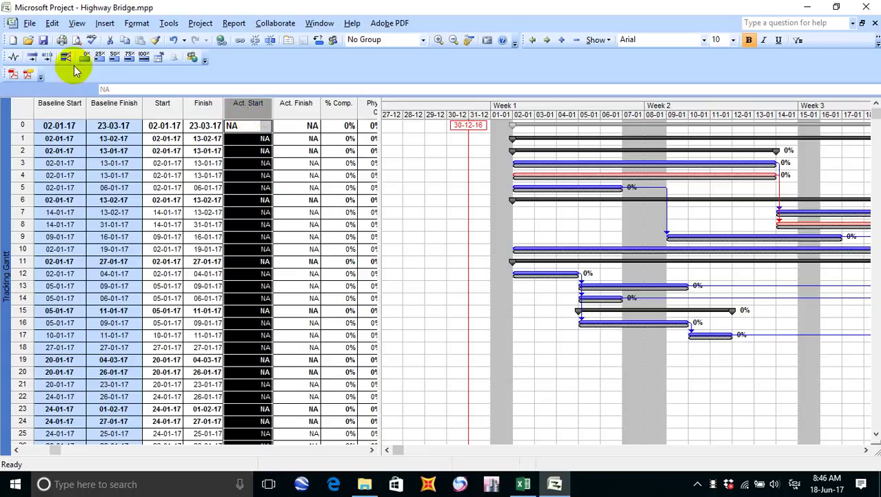
# Save the Highway Bridge project and switch to the procedure list in Excel.
pyautogui.click(43, 40)
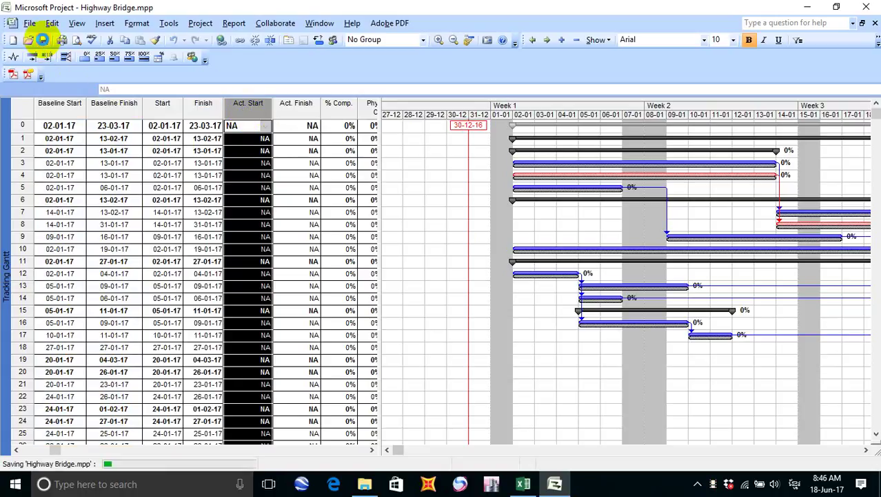
pyautogui.click(44, 39)
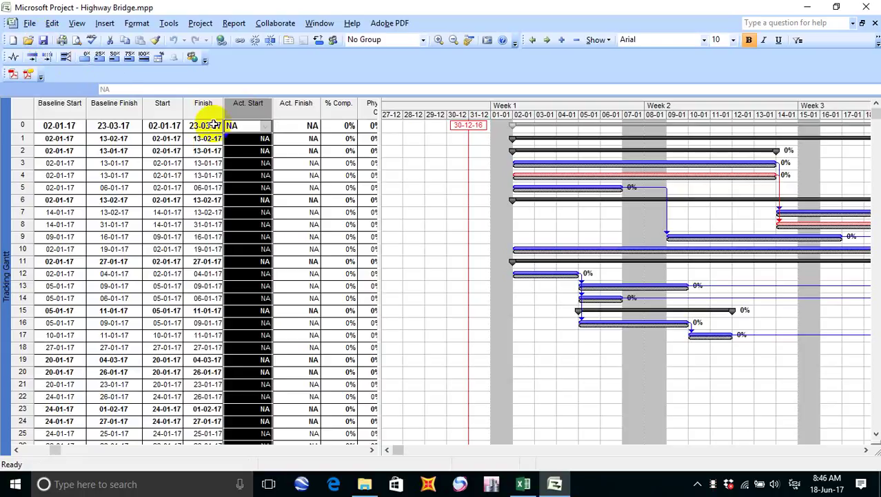
pyautogui.click(524, 485)
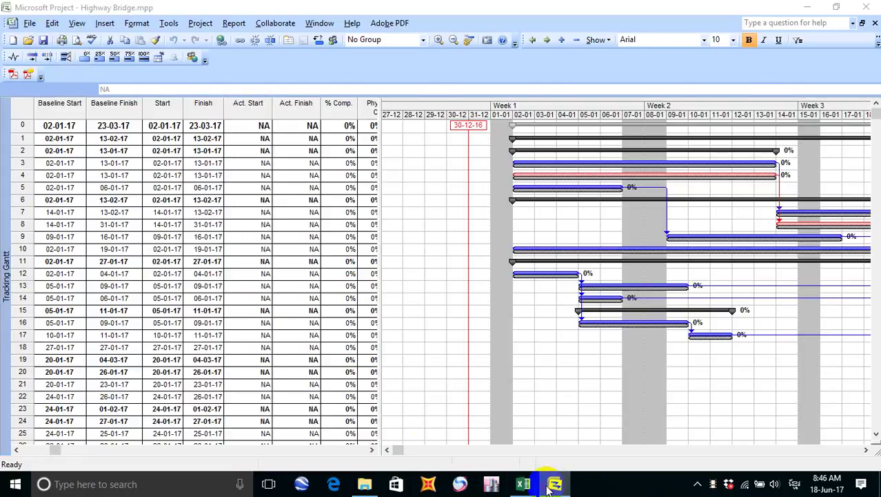
# Duplicate item 36 into cell B43 and renumber the copy as 37.
pyautogui.click(72, 273)
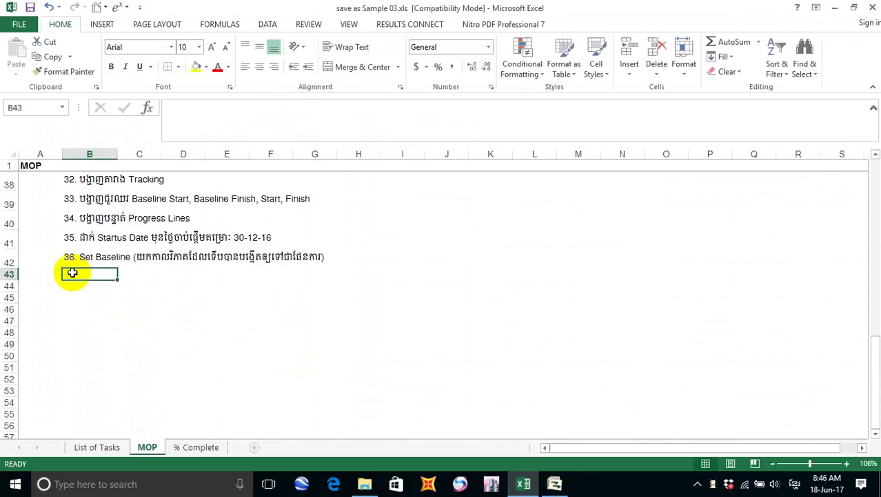
pyautogui.hotkey('ctrl', 'd')
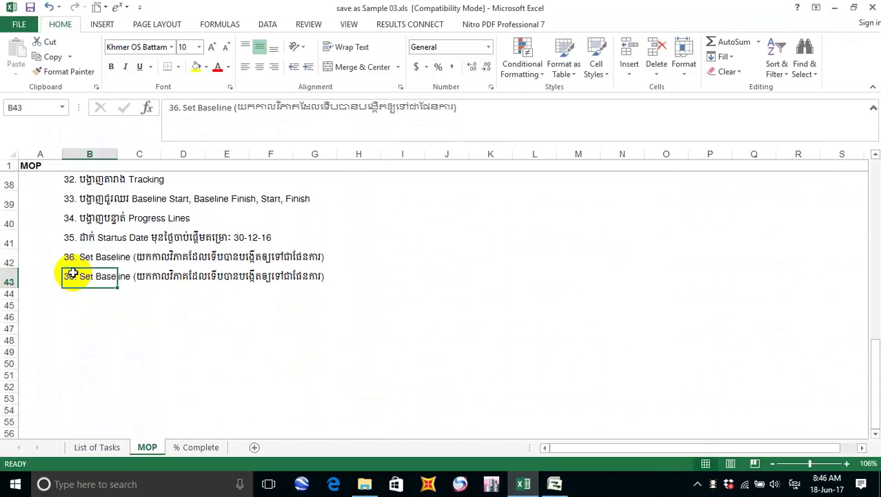
pyautogui.doubleClick(72, 273)
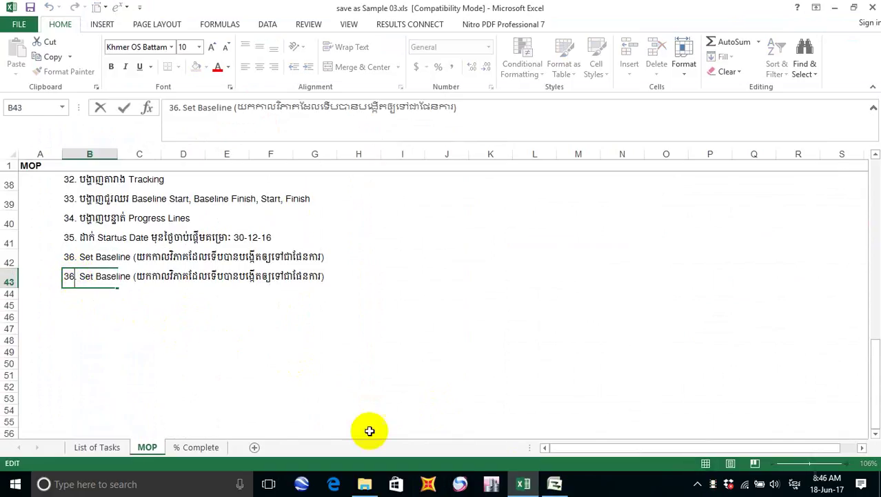
pyautogui.press('BackSpace')
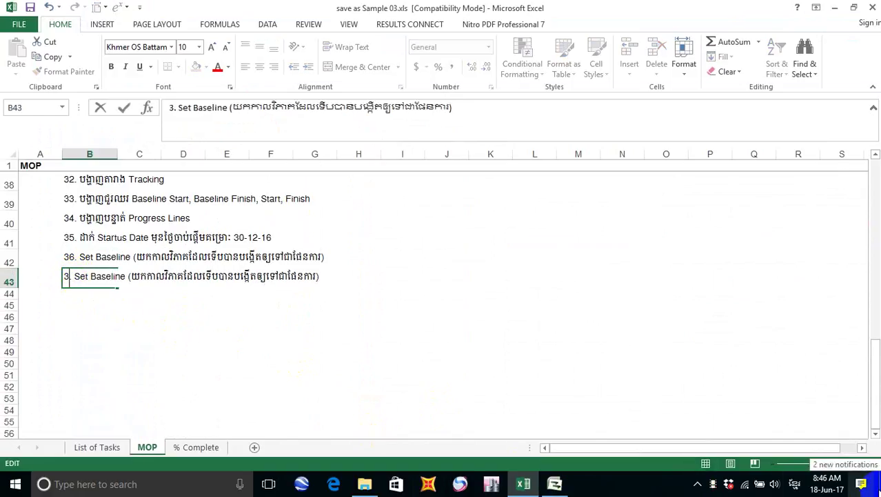
pyautogui.write('7')
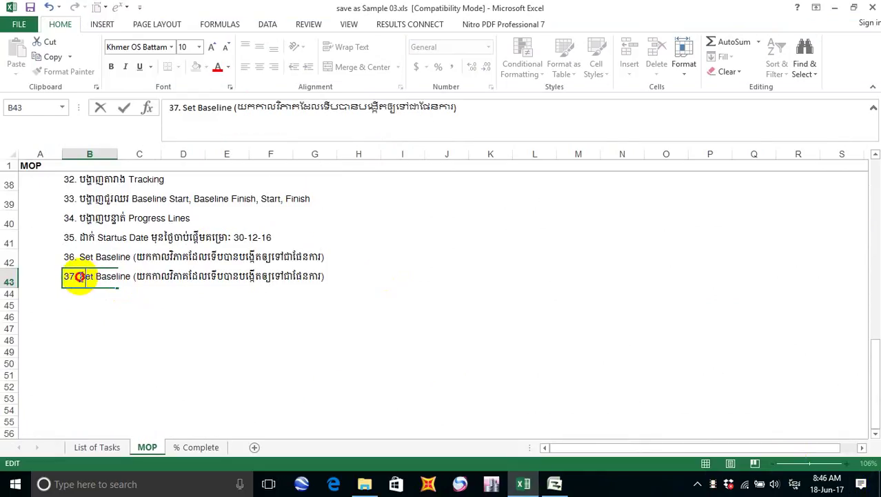
# Replace the wording of item 37 with "បោះពុម្ព Tracking Gantt".
pyautogui.moveTo(79, 276); pyautogui.dragTo(369, 273)
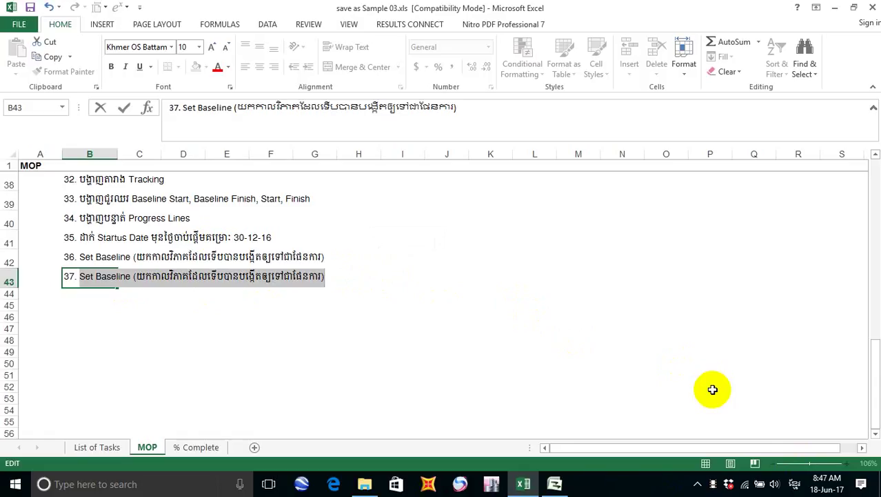
pyautogui.write('បោះ')
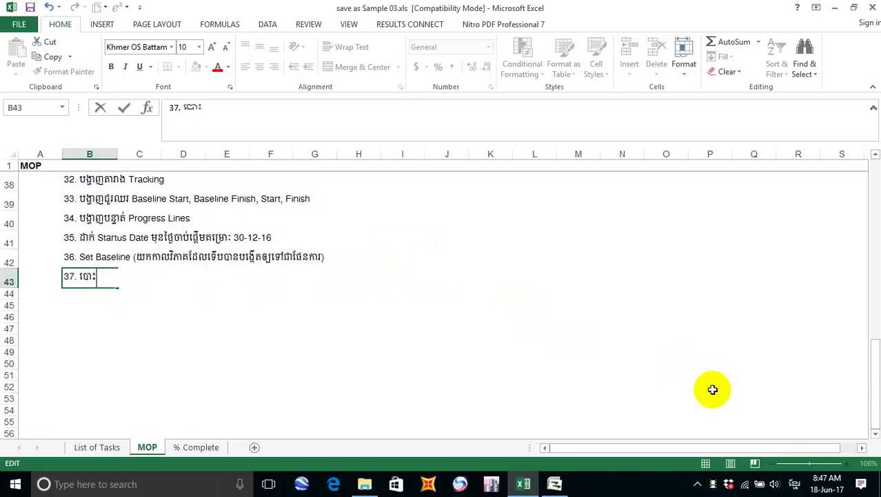
pyautogui.write('ពុម្ព')
pyautogui.hotkey('alt', 'shift')
pyautogui.write('Tra')
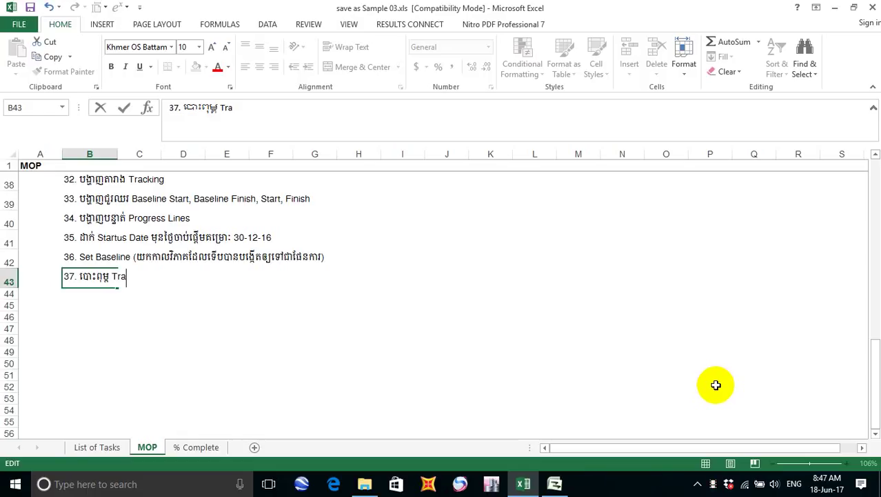
pyautogui.write('cking Ga')
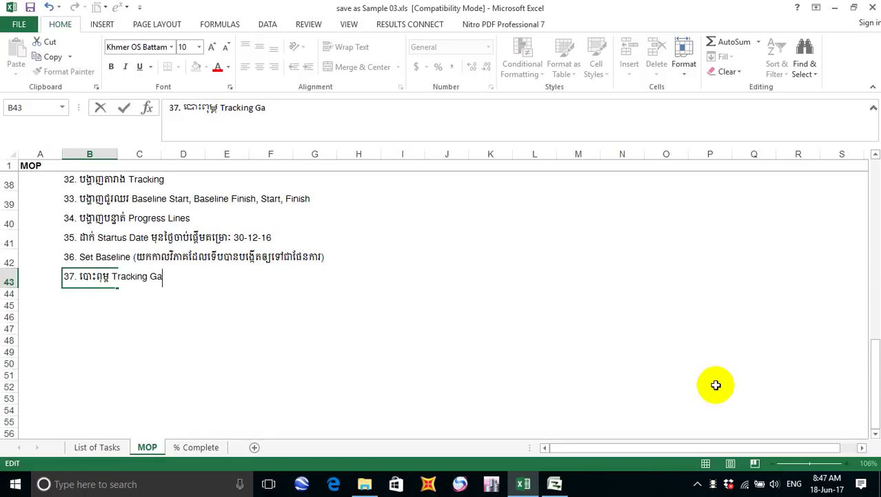
pyautogui.write('ntt')
pyautogui.click(89, 316)
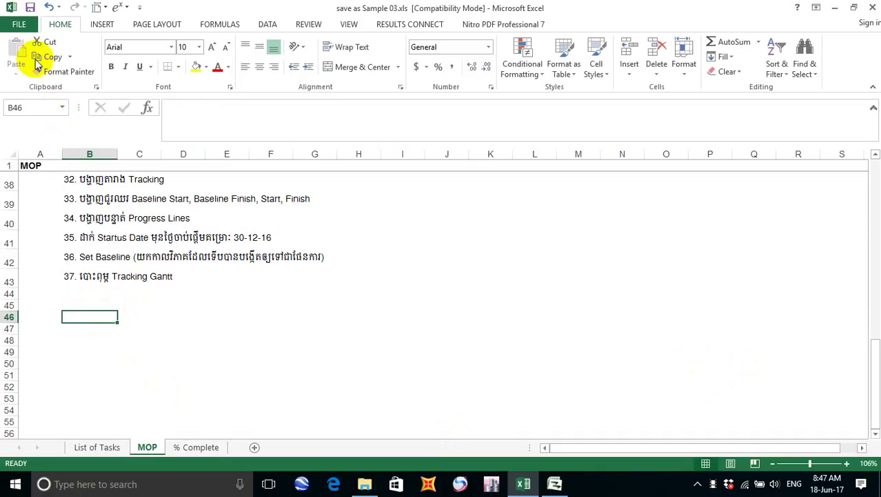
# Save the workbook, select cell B44 under item 37, and switch to the Highway Bridge schedule in Microsoft Project.
pyautogui.click(30, 8)
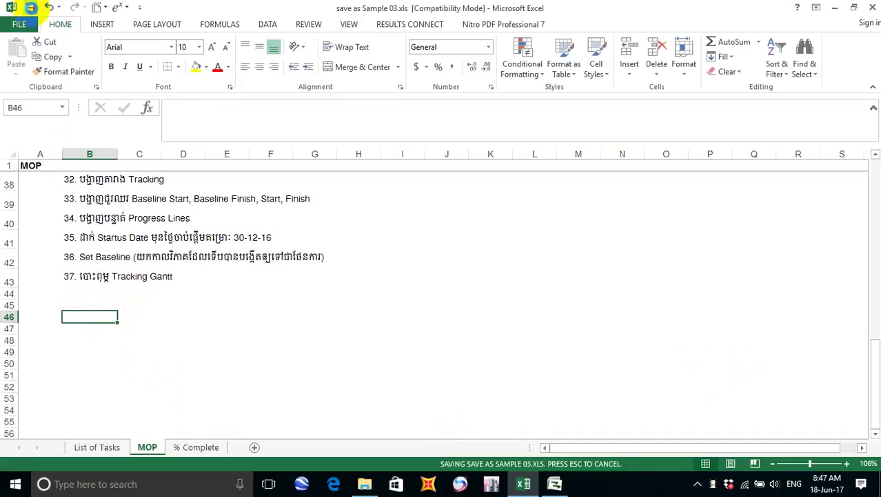
pyautogui.click(82, 301)
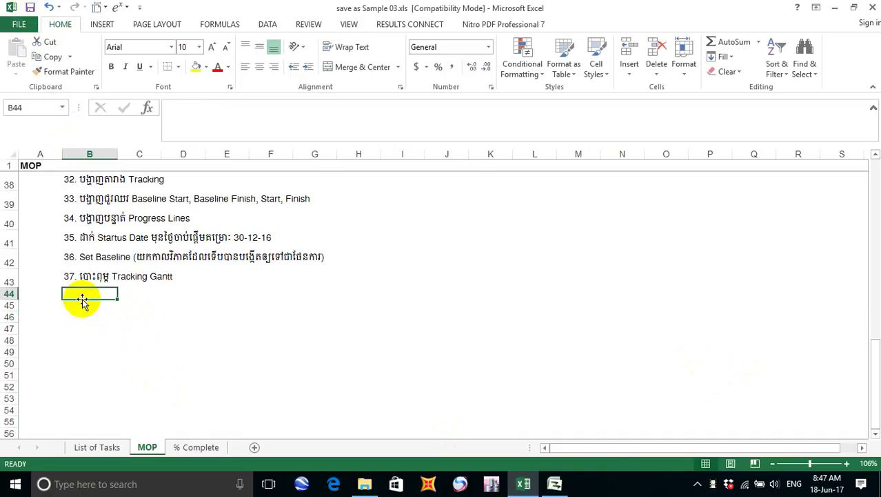
pyautogui.click(555, 487)
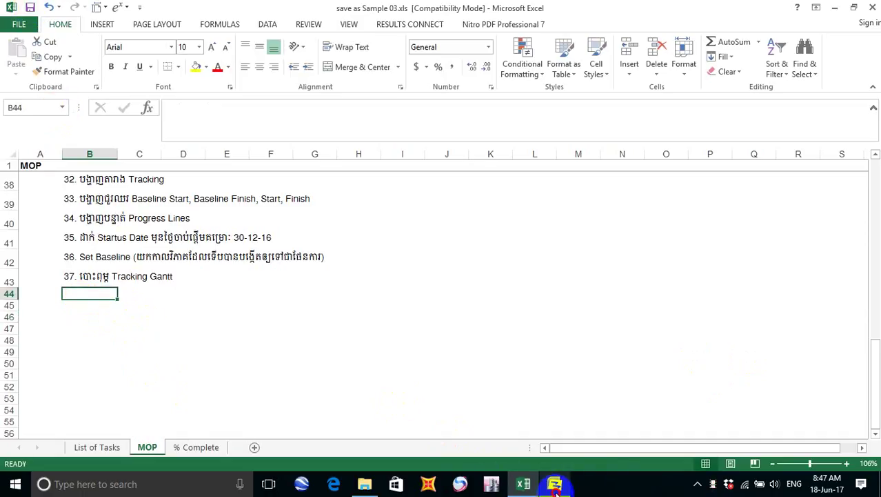
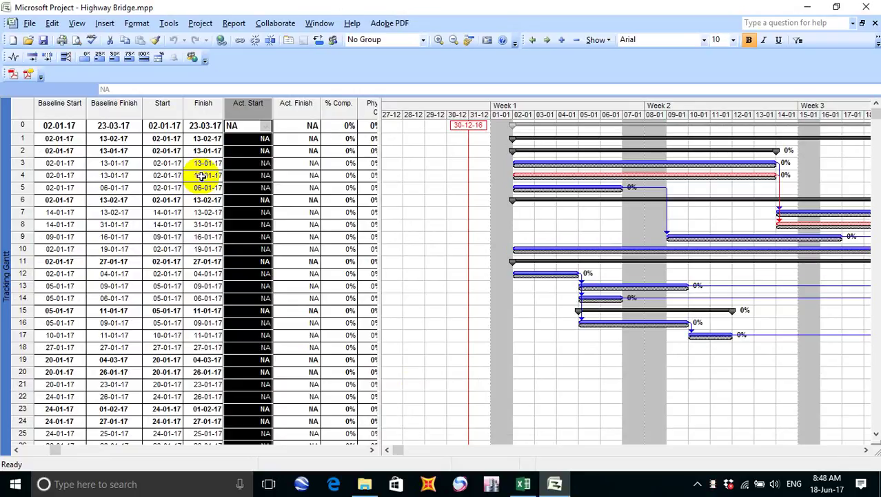
pyautogui.click(21, 127)
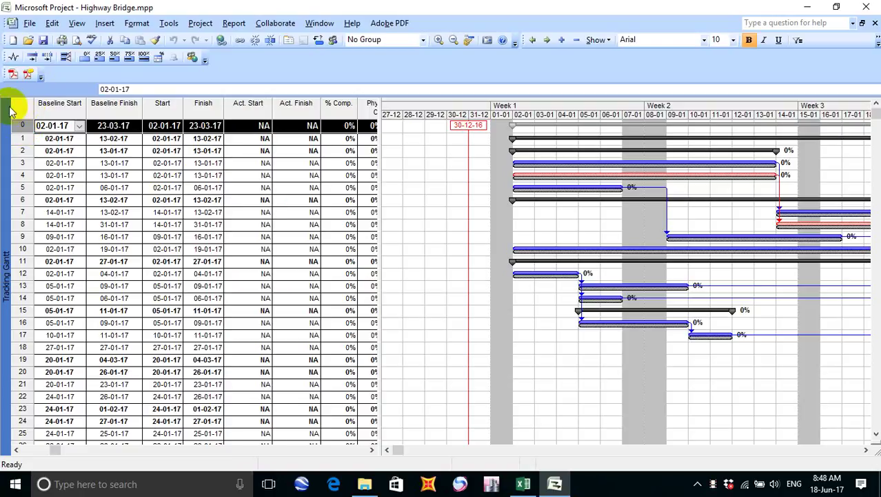
pyautogui.click(20, 107)
pyautogui.scroll(-17, 138, 201)
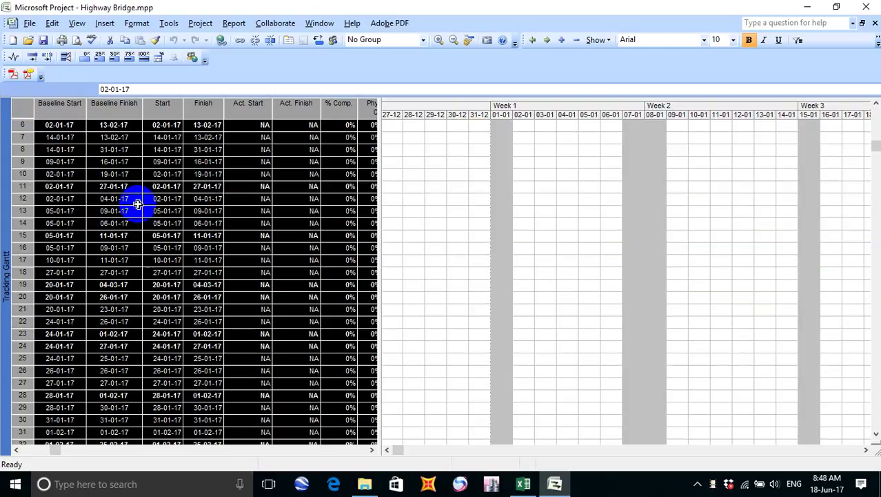
pyautogui.scroll(-1, 255, 227)
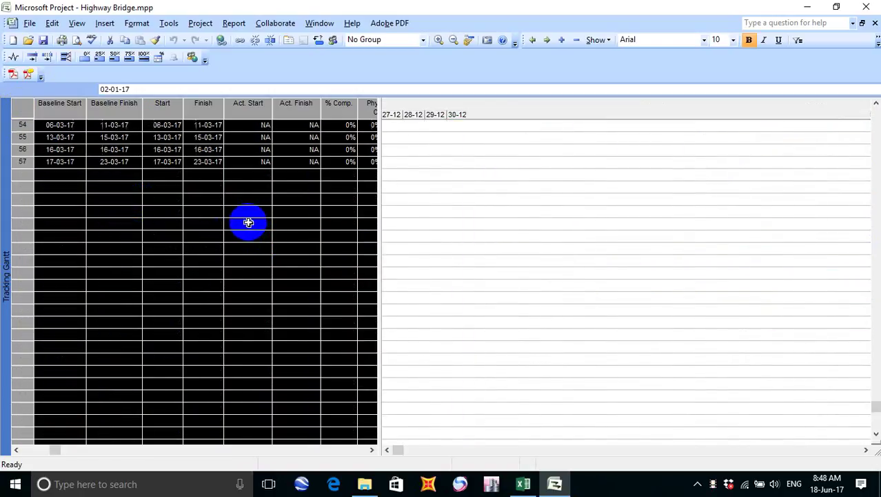
pyautogui.scroll(12, 240, 212)
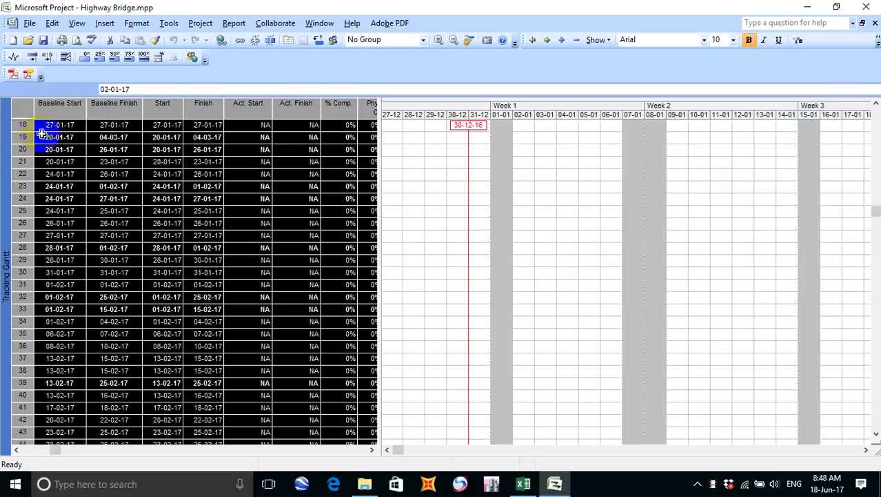
pyautogui.scroll(3, 12, 131)
pyautogui.moveTo(876, 169); pyautogui.dragTo(876, 77)
# Set up a Copy Picture for screen of the rows from 0 through the blank row below 57, with the timescale starting 29-12-16.
pyautogui.click(20, 125)
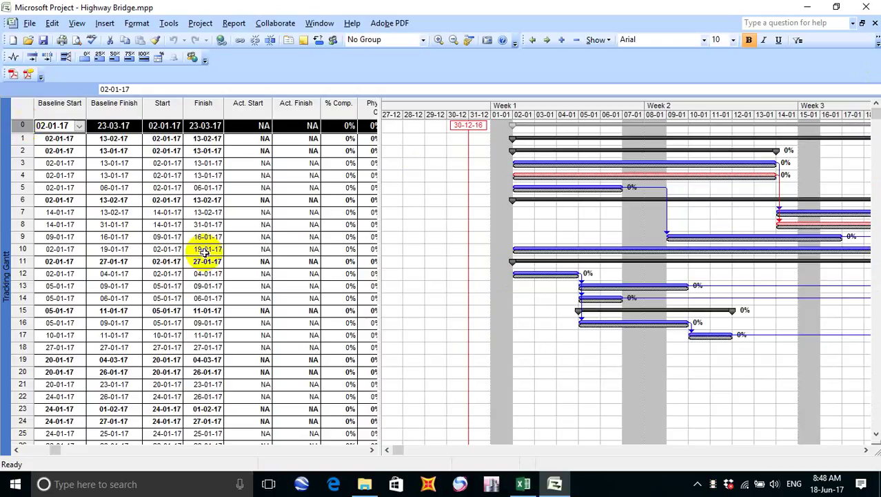
pyautogui.moveTo(876, 117); pyautogui.dragTo(875, 391)
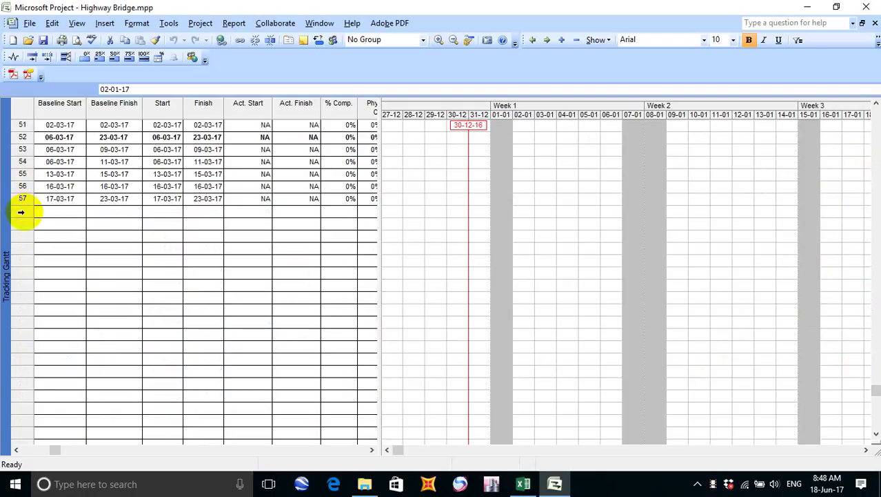
pyautogui.keyDown('shift'); pyautogui.click(21, 211); pyautogui.keyUp('shift')
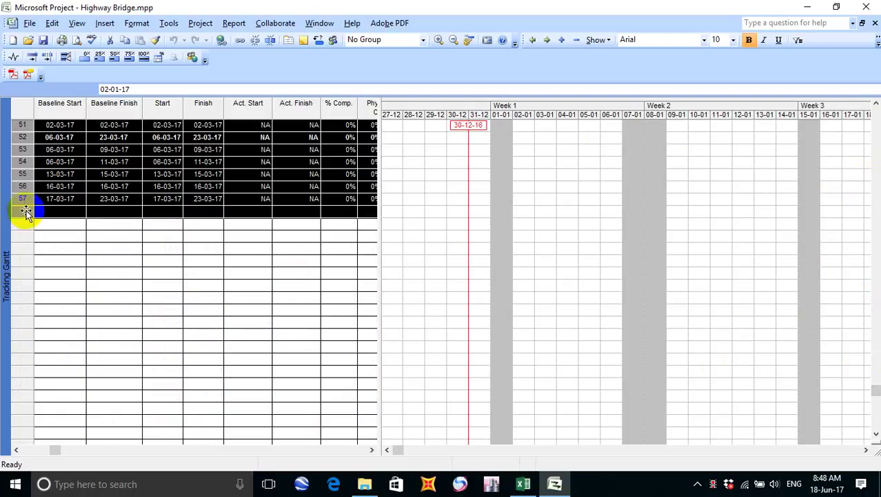
pyautogui.click(489, 40)
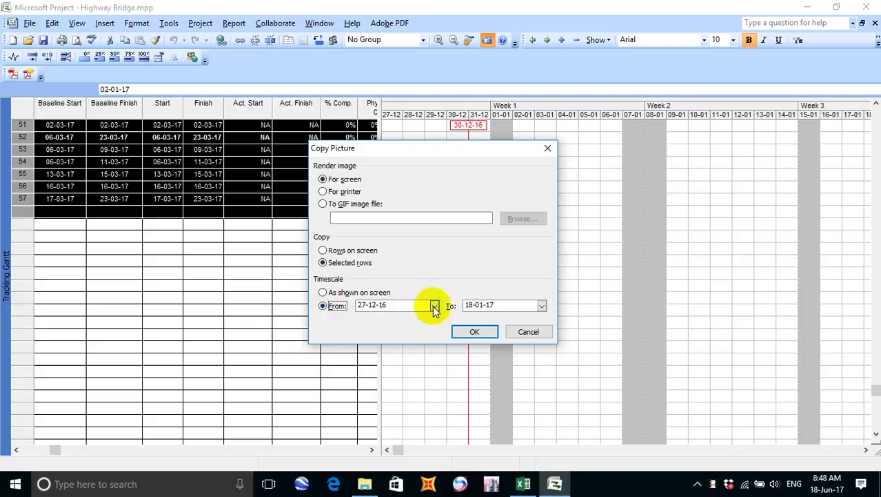
pyautogui.click(435, 306)
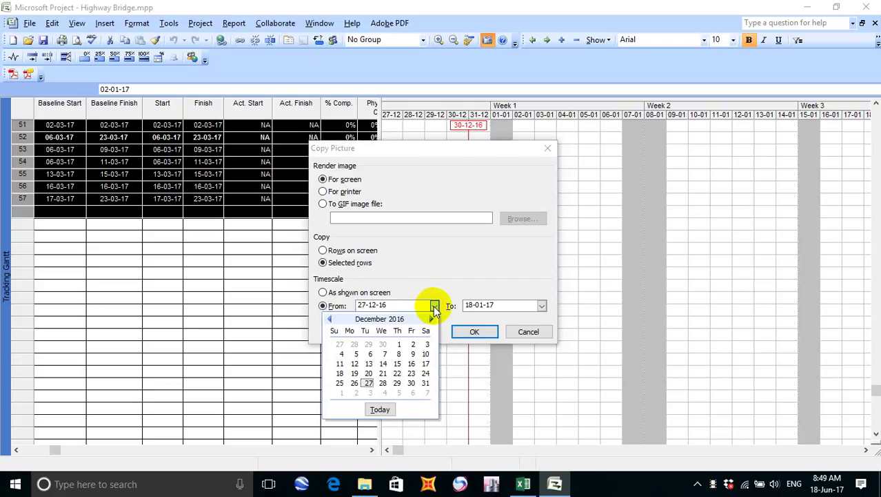
pyautogui.click(397, 382)
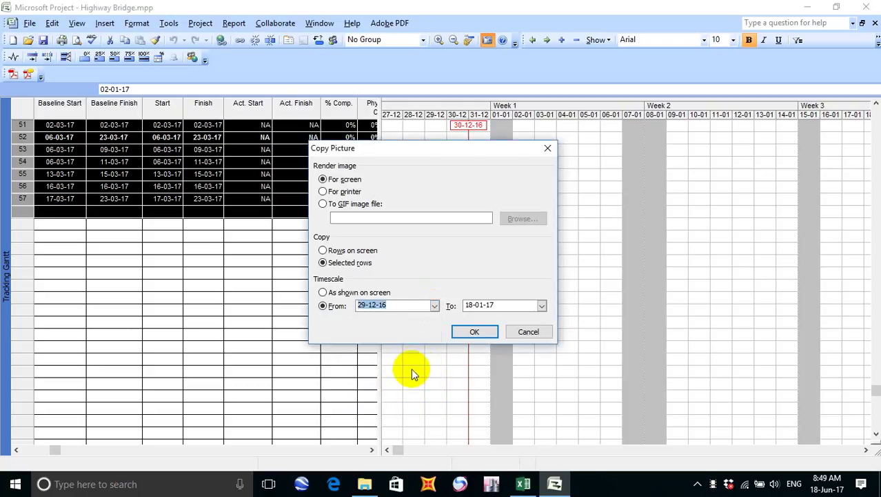
# End the picture's timescale on 30-03-17 and copy it with the selected range kept.
pyautogui.click(542, 305)
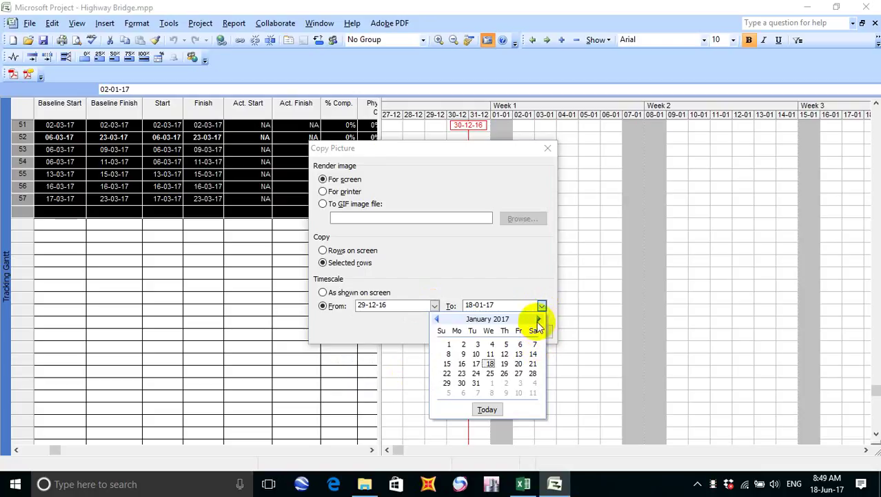
pyautogui.click(538, 319)
pyautogui.click(538, 319)
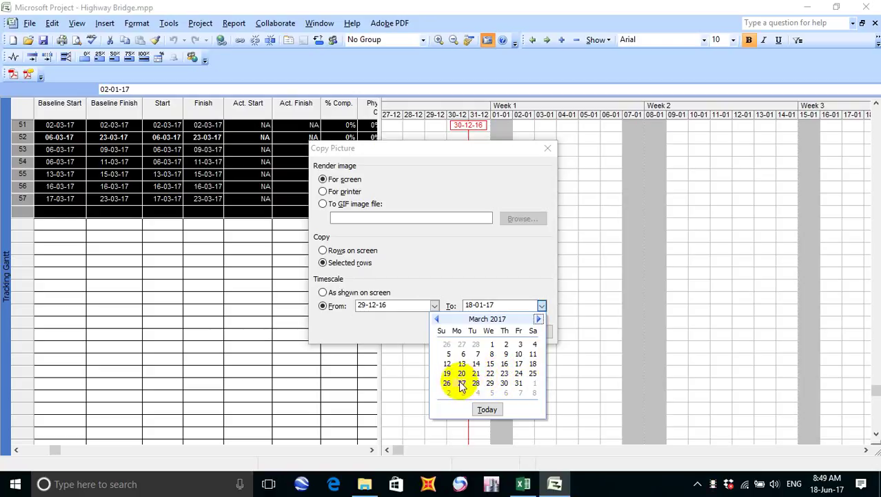
pyautogui.click(507, 386)
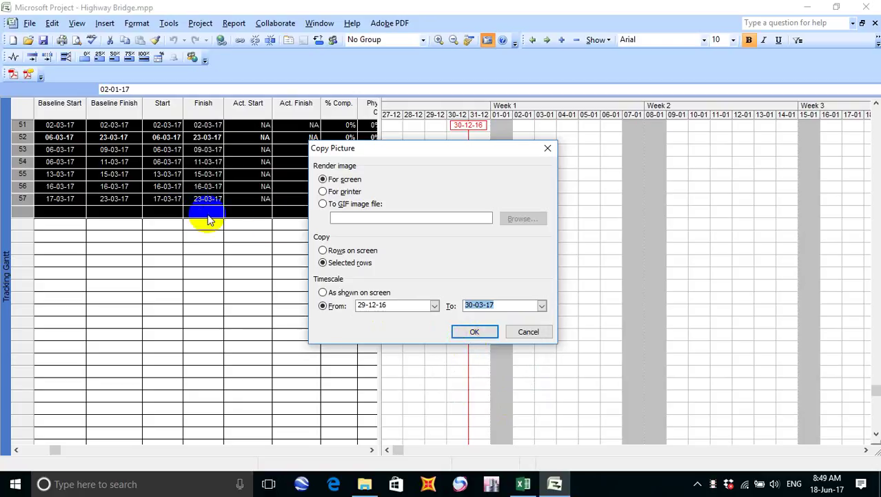
pyautogui.click(473, 331)
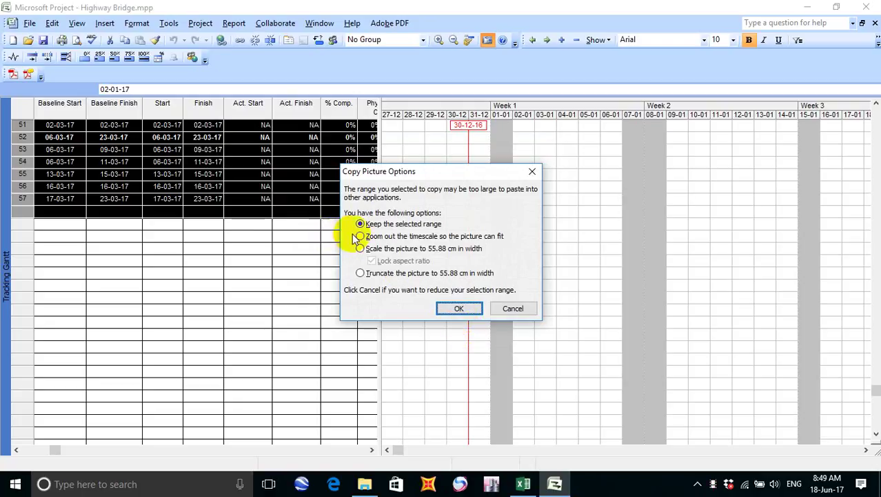
pyautogui.click(457, 308)
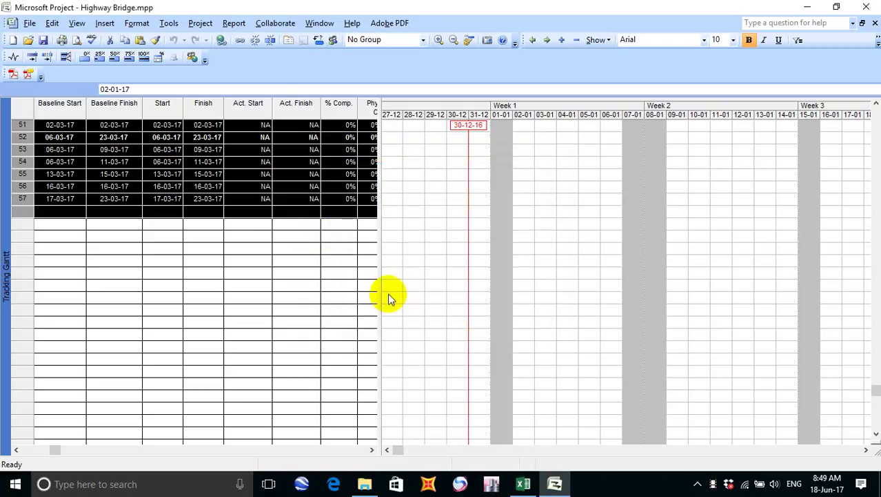
# Switch to Excel, paste the Tracking Gantt picture at cell B44 below item 37, and look through its rows.
pyautogui.click(523, 481)
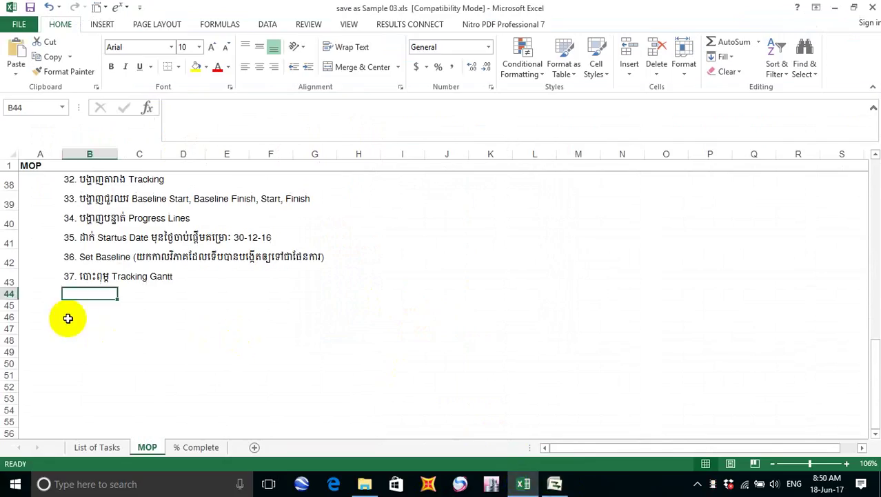
pyautogui.hotkey('ctrl', 'v')
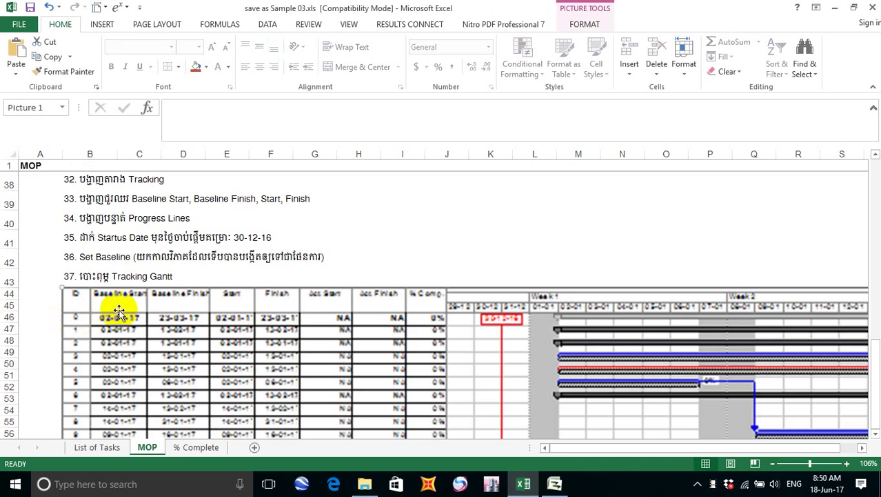
pyautogui.scroll(-3, 142, 283)
pyautogui.scroll(-9, 146, 293)
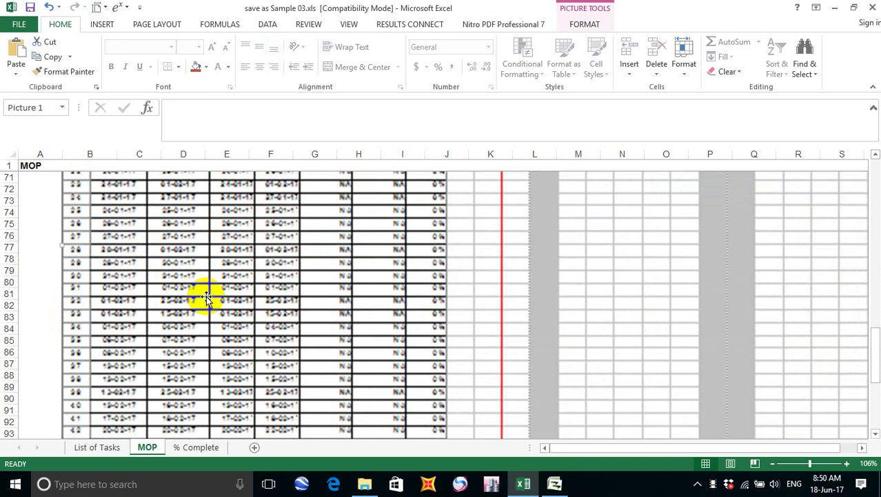
# Examine the pasted Tracking Gantt picture in full, from the header below item 37 to its last row.
pyautogui.keyDown('ctrl'); pyautogui.scroll(-4, 209, 300); pyautogui.keyUp('ctrl')
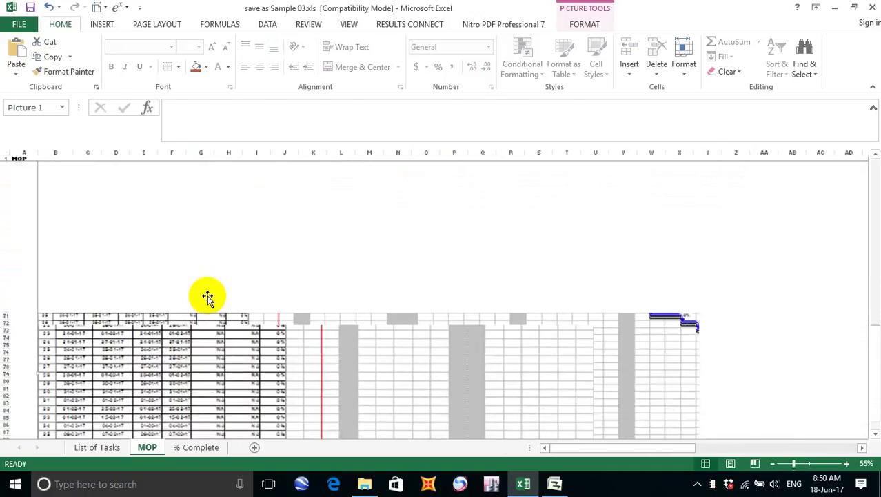
pyautogui.keyDown('ctrl'); pyautogui.scroll(-2, 209, 300); pyautogui.keyUp('ctrl')
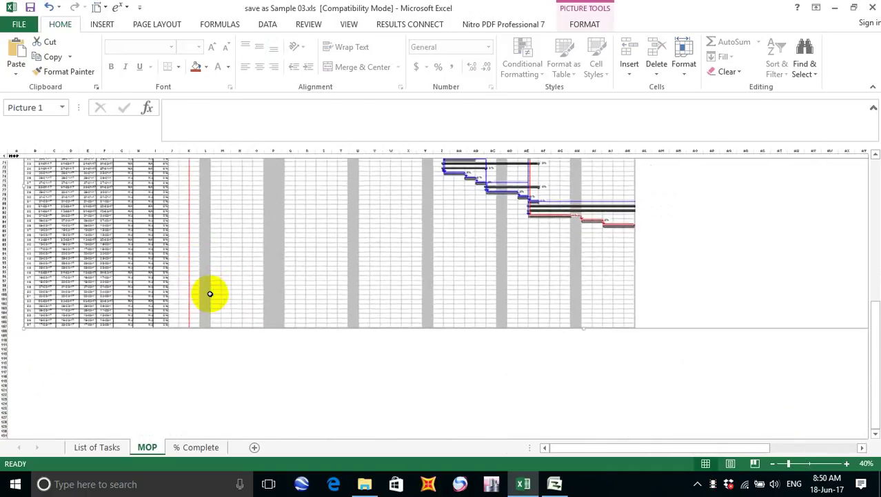
pyautogui.scroll(6, 245, 309)
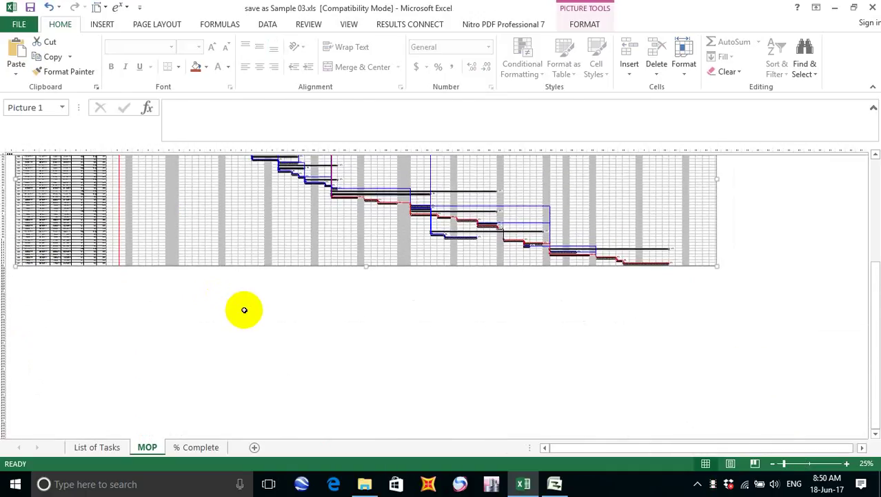
pyautogui.scroll(2, 243, 310)
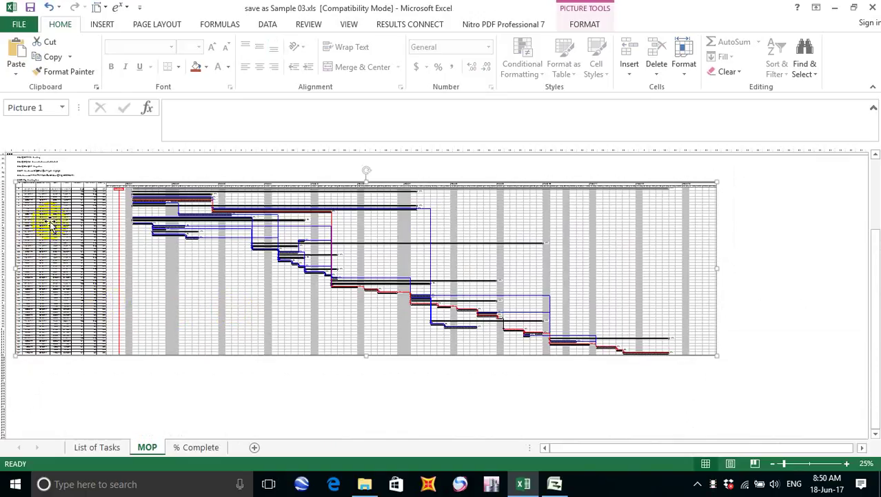
pyautogui.scroll(1, 44, 217)
pyautogui.scroll(3, 55, 241)
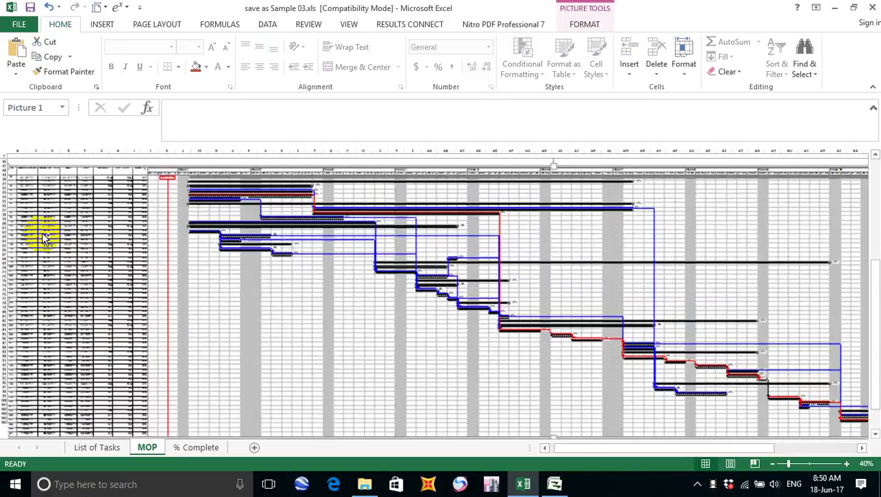
pyautogui.scroll(2, 68, 200)
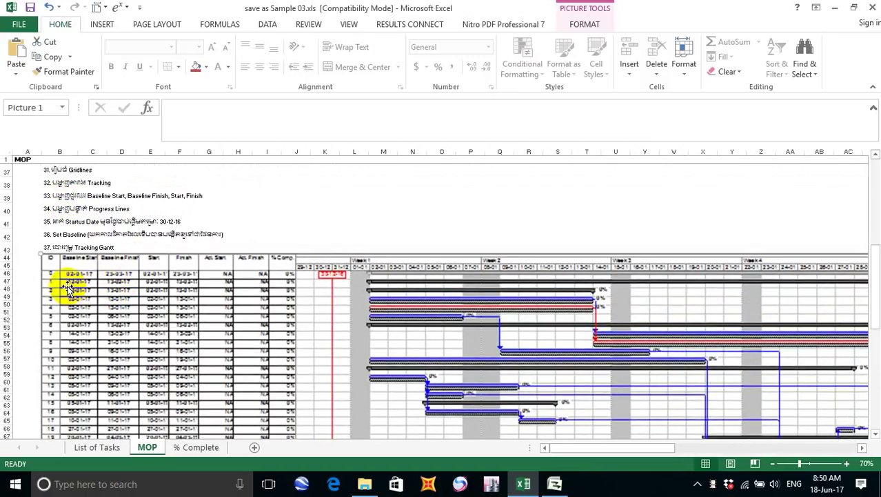
pyautogui.click(322, 235)
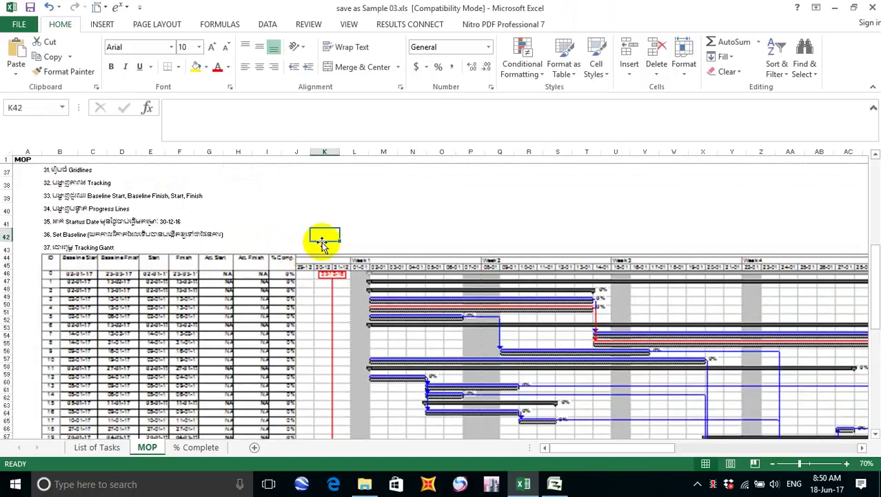
pyautogui.click(303, 287)
pyautogui.scroll(-10, 232, 288)
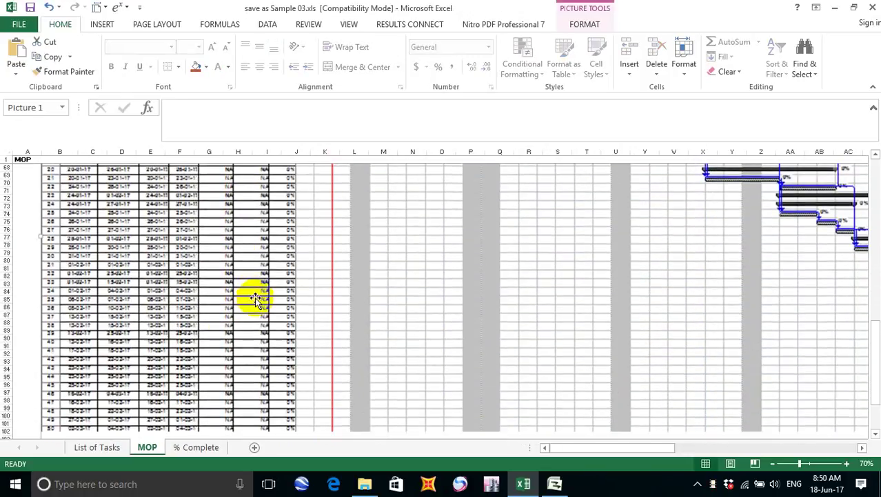
pyautogui.scroll(-10, 256, 298)
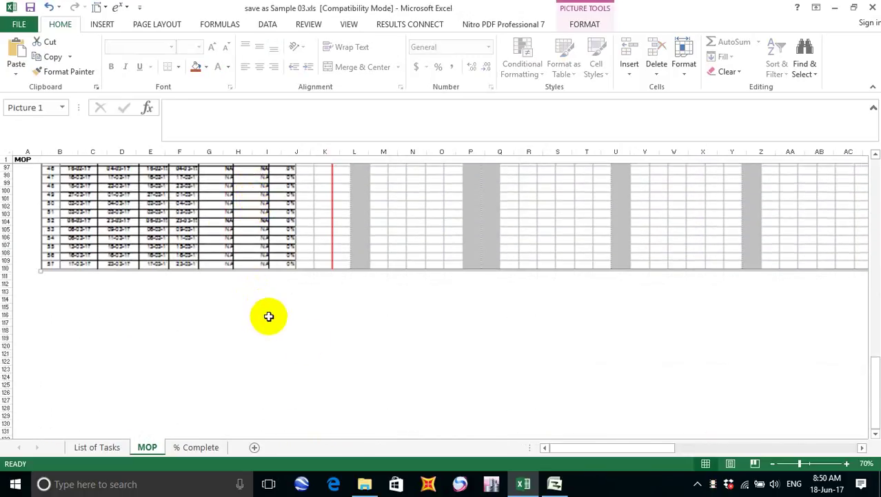
# Switch to Microsoft Project and copy the selected rows as a picture again with the timescale ending 31-03-17, keeping the selected range.
pyautogui.click(560, 484)
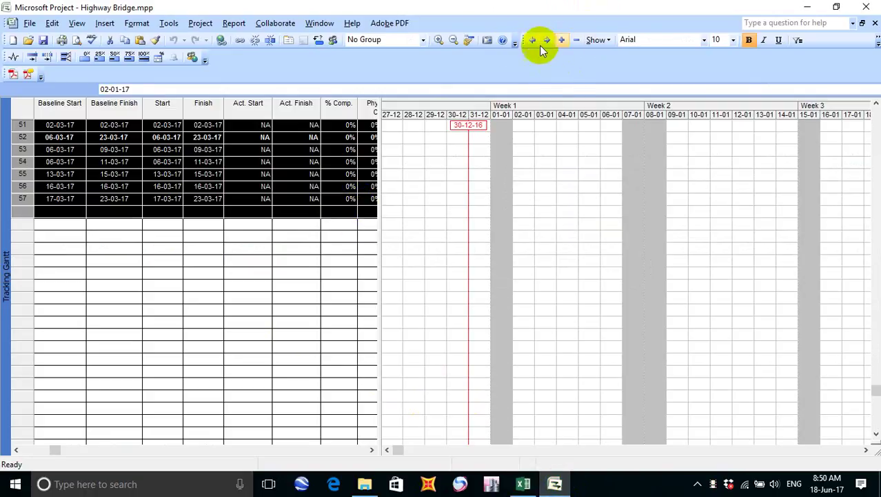
pyautogui.click(490, 40)
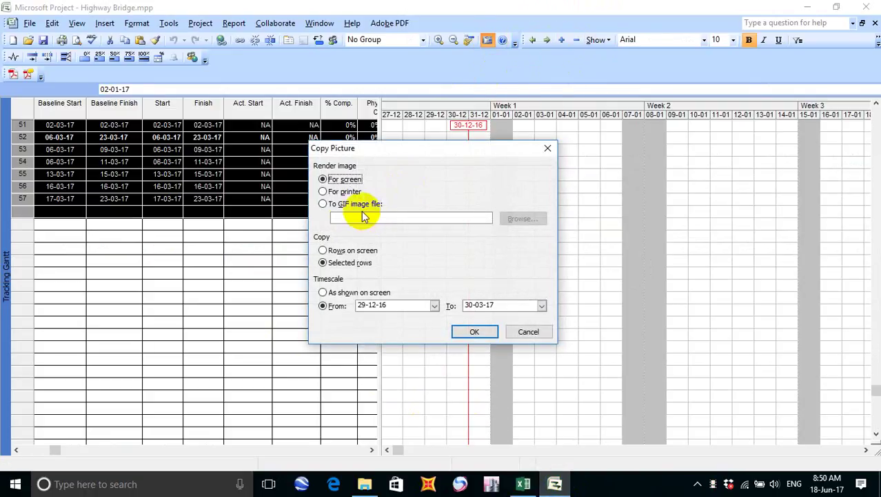
pyautogui.click(335, 295)
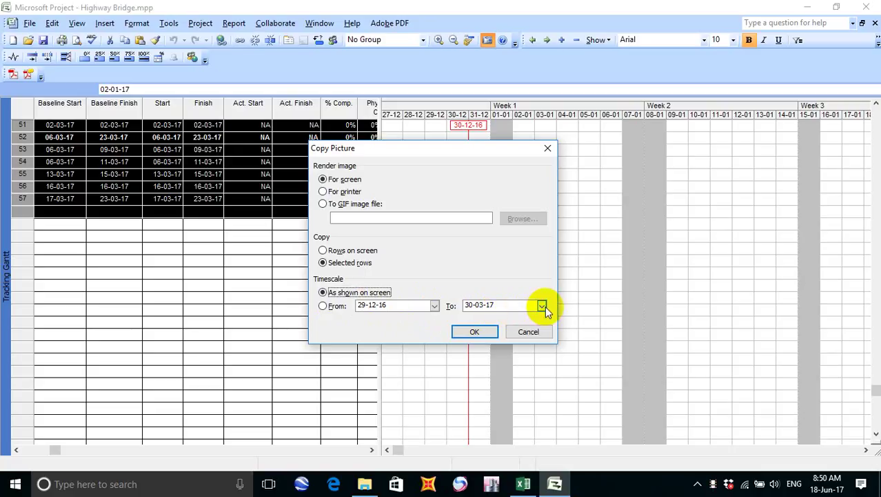
pyautogui.click(543, 305)
pyautogui.click(522, 381)
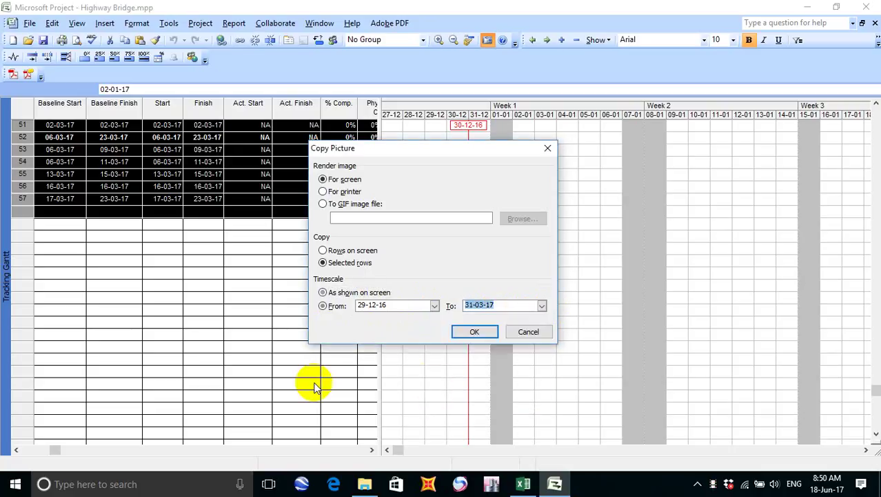
pyautogui.click(466, 332)
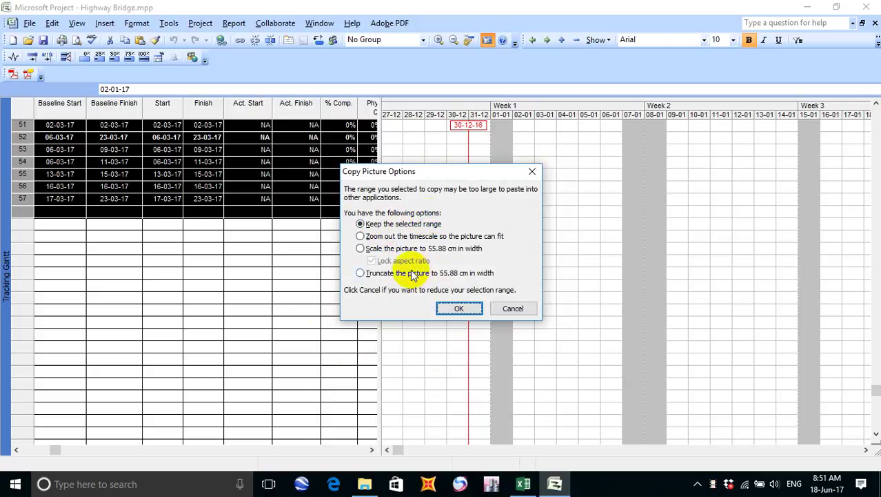
pyautogui.click(459, 308)
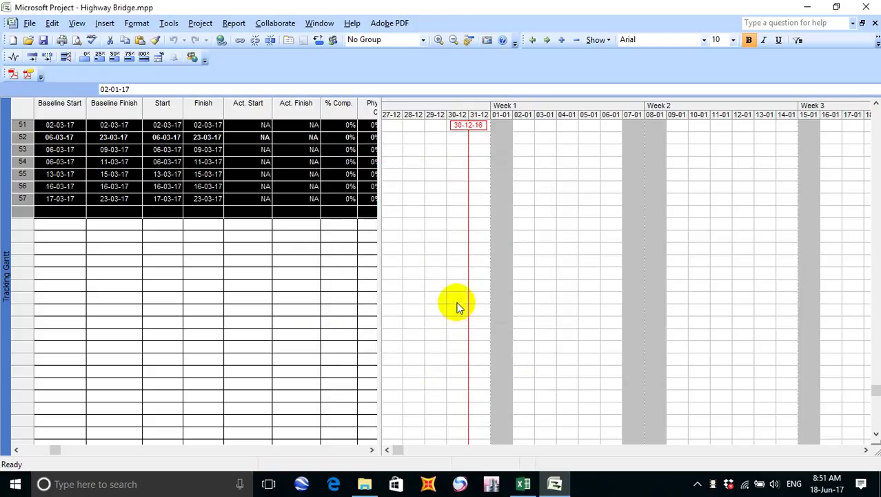
# Switch to Excel, paste the new Tracking Gantt picture at cell B113 below the first one, and go back to the procedure list.
pyautogui.click(525, 484)
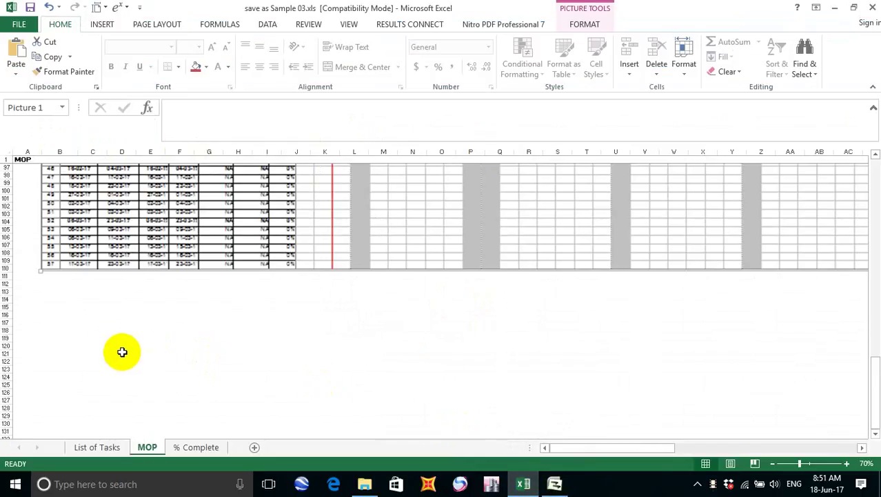
pyautogui.click(49, 302)
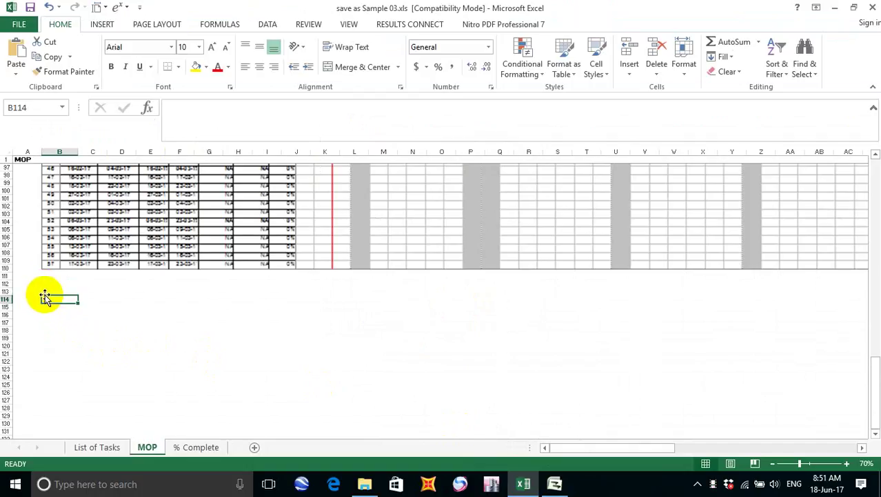
pyautogui.moveTo(43, 283); pyautogui.dragTo(44, 291)
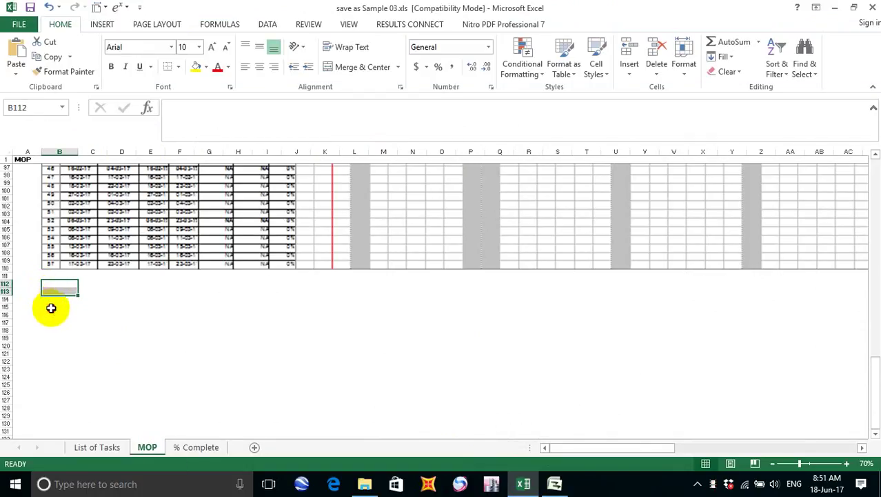
pyautogui.click(48, 304)
pyautogui.click(45, 291)
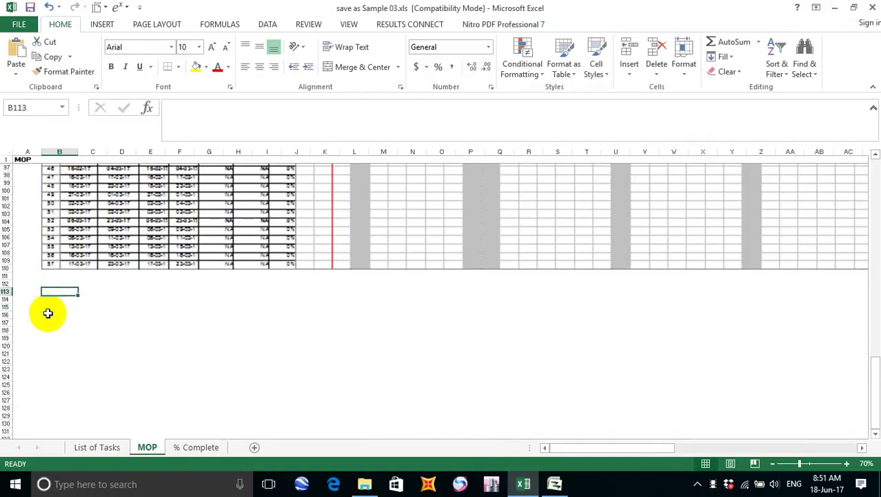
pyautogui.hotkey('ctrl', 'v')
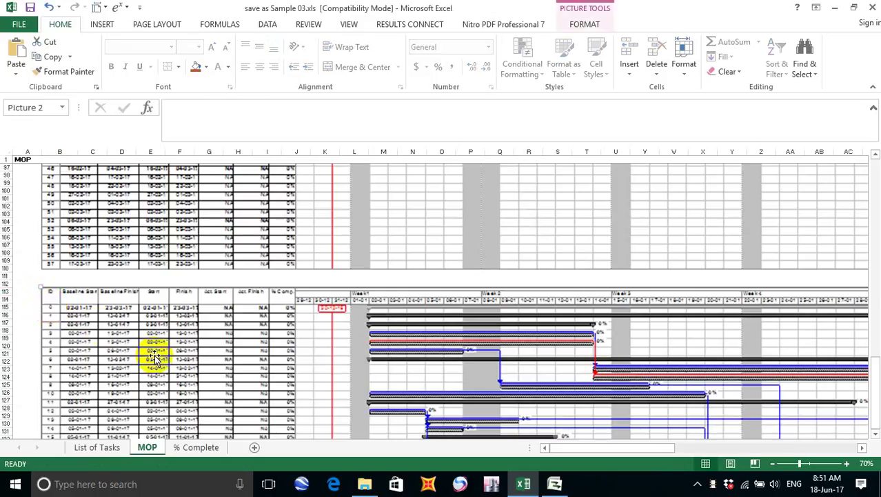
pyautogui.scroll(10, 187, 334)
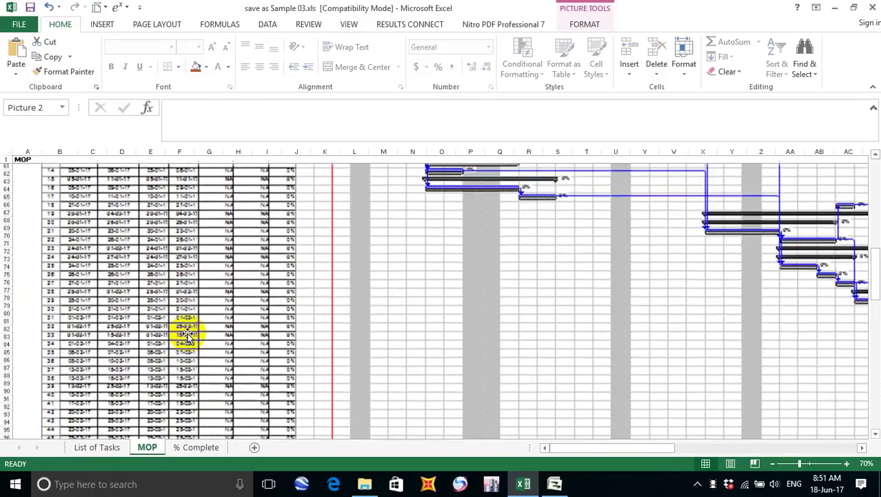
pyautogui.scroll(14, 187, 333)
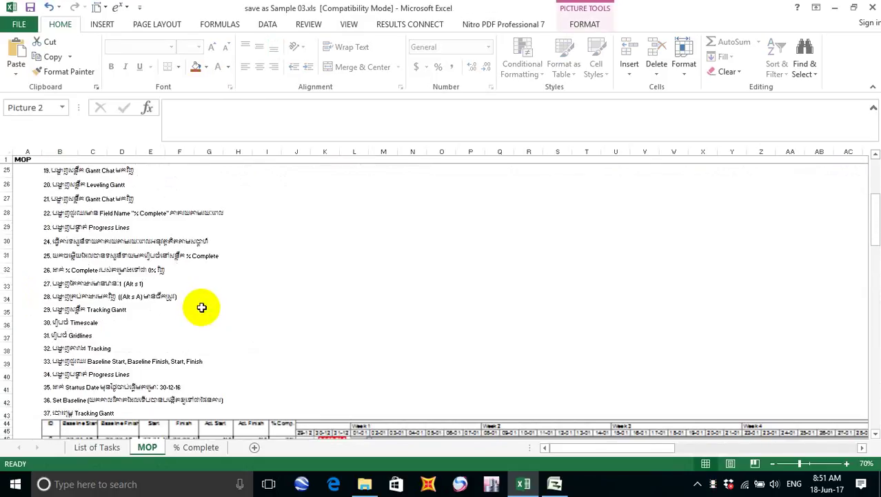
pyautogui.click(354, 297)
pyautogui.scroll(-5, 354, 295)
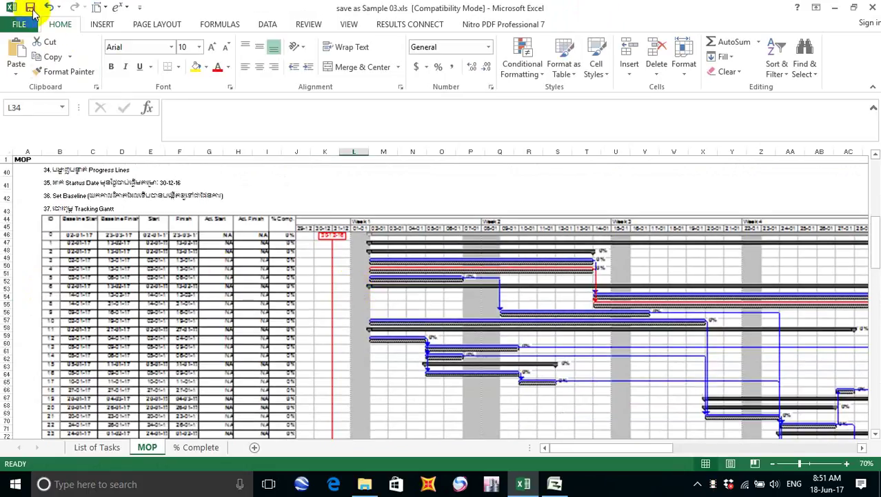
# Switch to Microsoft Project and open the print preview of the Highway Bridge Tracking Gantt.
pyautogui.click(555, 483)
pyautogui.click(30, 23)
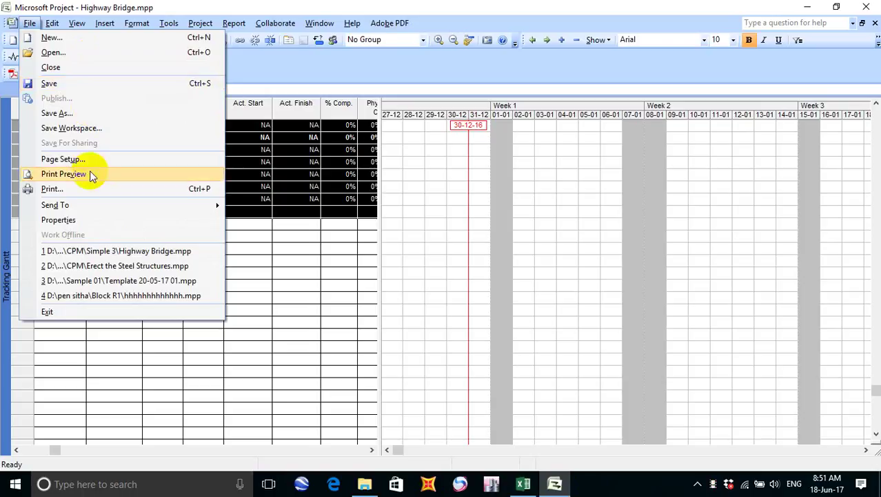
pyautogui.click(90, 172)
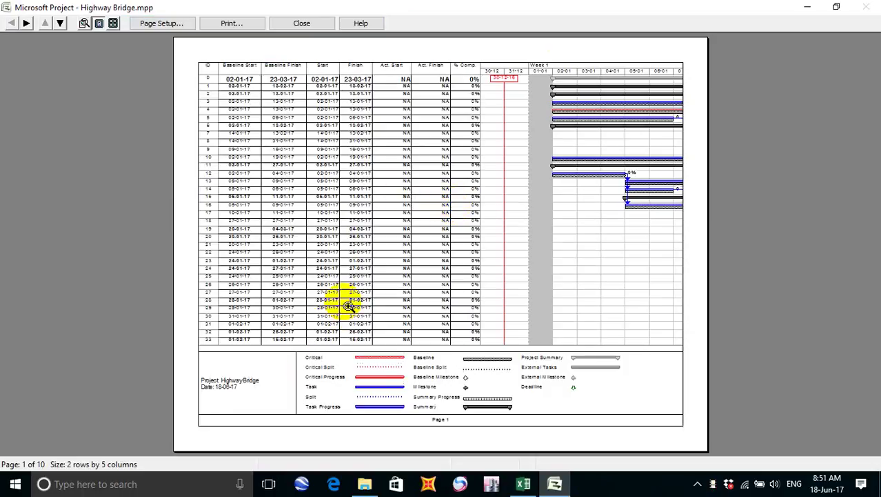
pyautogui.scroll(-1, 351, 306)
pyautogui.scroll(1, 362, 309)
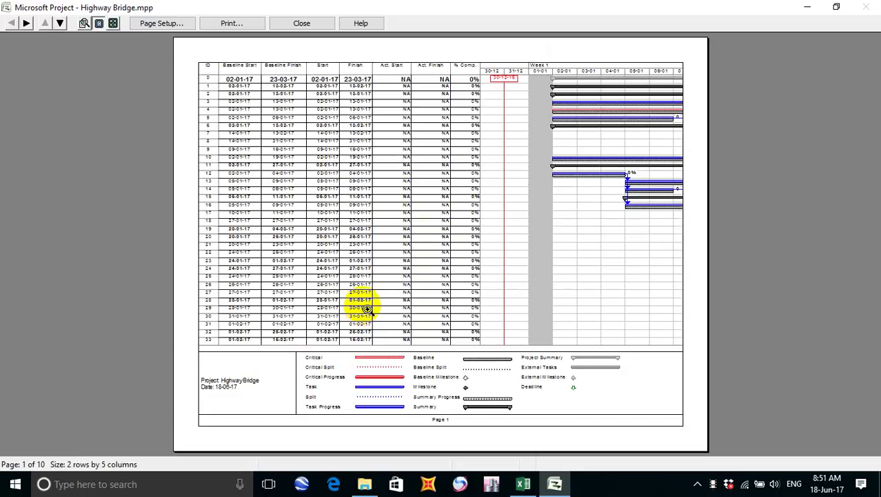
pyautogui.scroll(-1, 366, 308)
pyautogui.scroll(1, 368, 308)
pyautogui.scroll(-1, 368, 305)
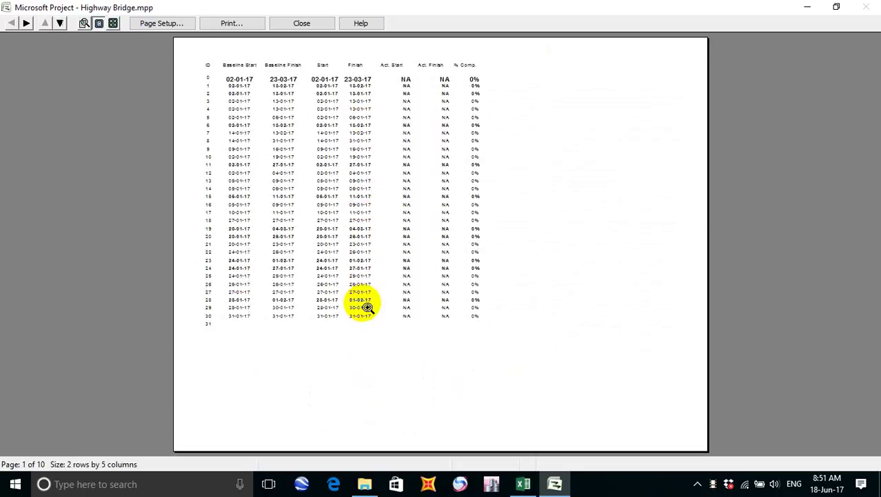
pyautogui.scroll(1, 369, 305)
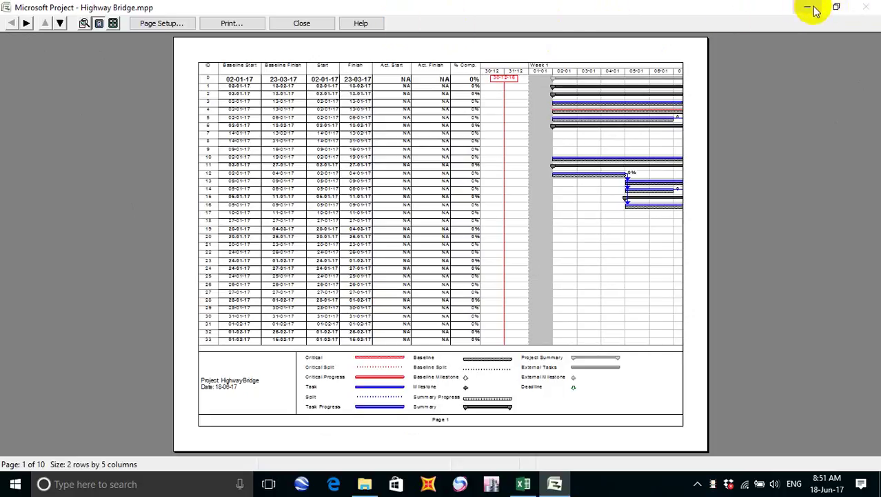
# Page through the timescale pages of the print preview, return to the first page, and zoom in on it.
pyautogui.click(25, 24)
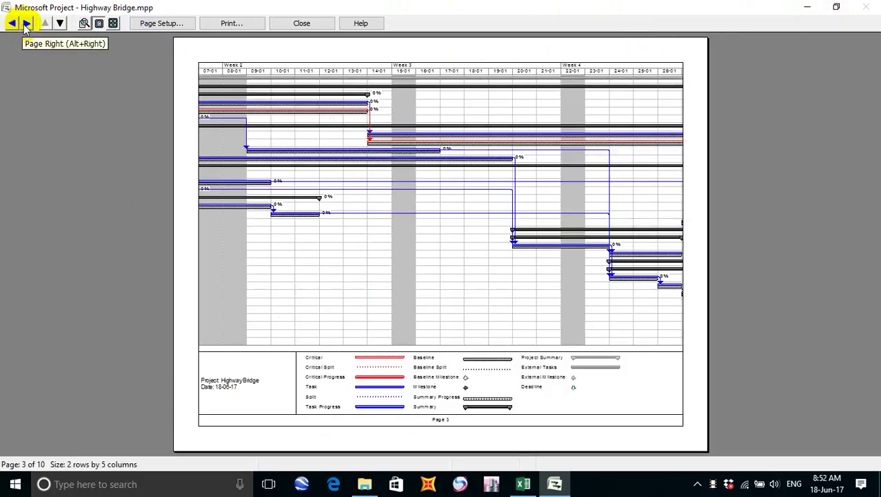
pyautogui.click(25, 24)
pyautogui.click(13, 24)
pyautogui.click(13, 24)
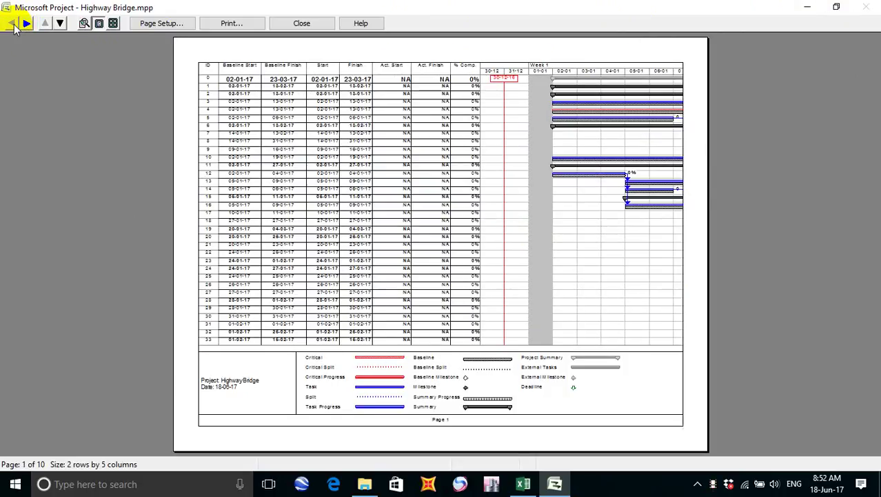
pyautogui.click(84, 23)
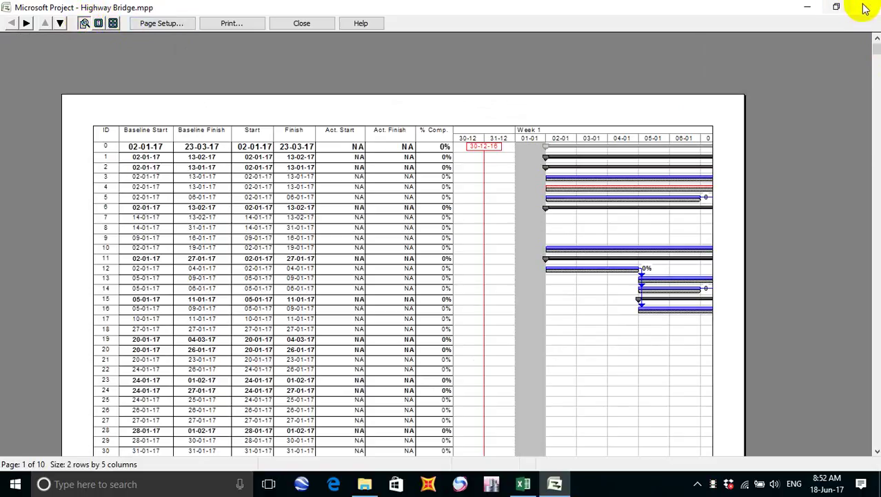
pyautogui.click(842, 10)
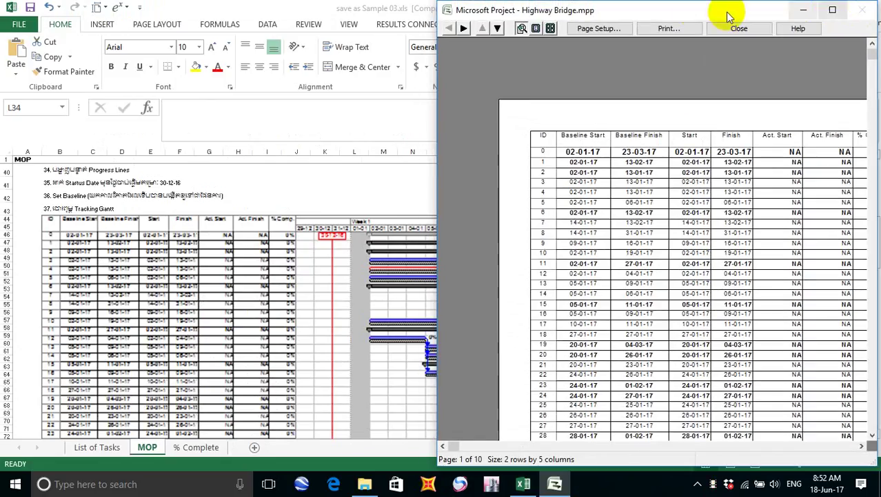
pyautogui.moveTo(697, 13); pyautogui.dragTo(360, 95)
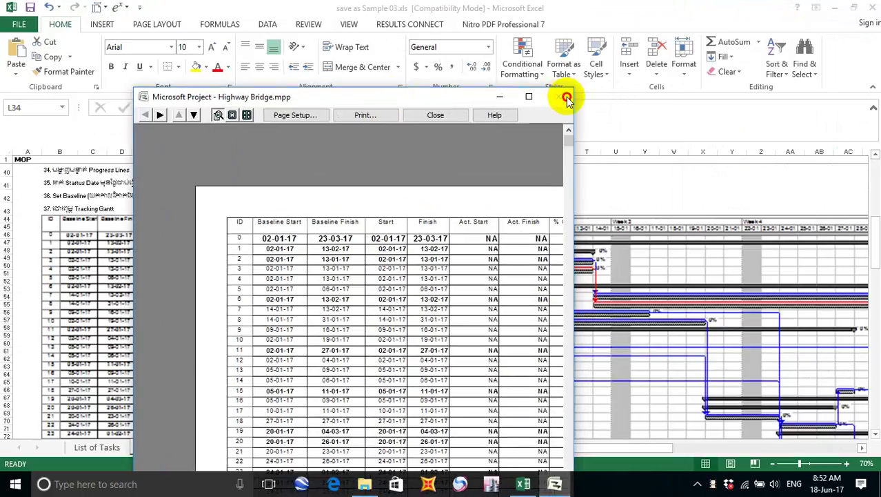
pyautogui.click(144, 98)
pyautogui.click(186, 94)
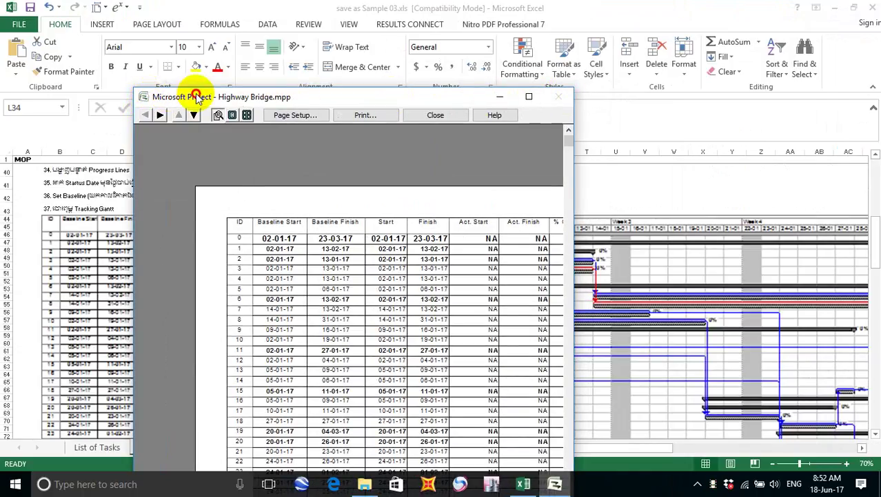
pyautogui.doubleClick(197, 95)
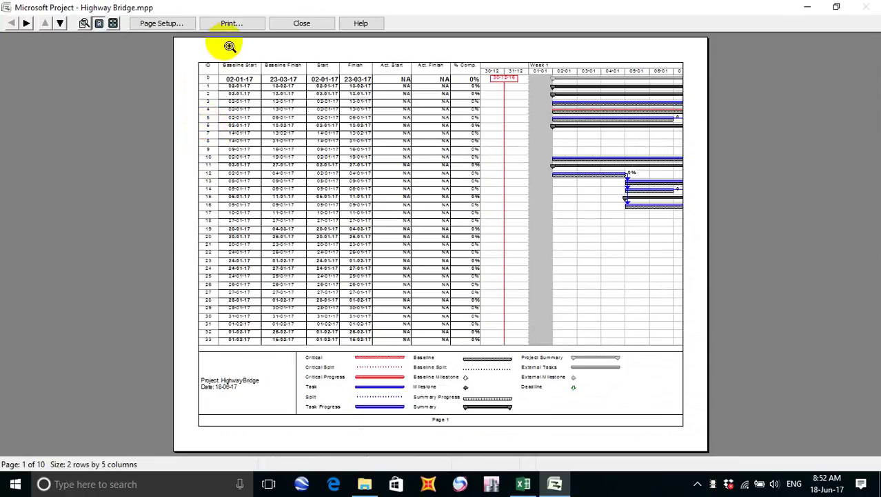
# Close the print preview and look through the file types offered for saving the project as a copy, leaving without saving one.
pyautogui.click(298, 27)
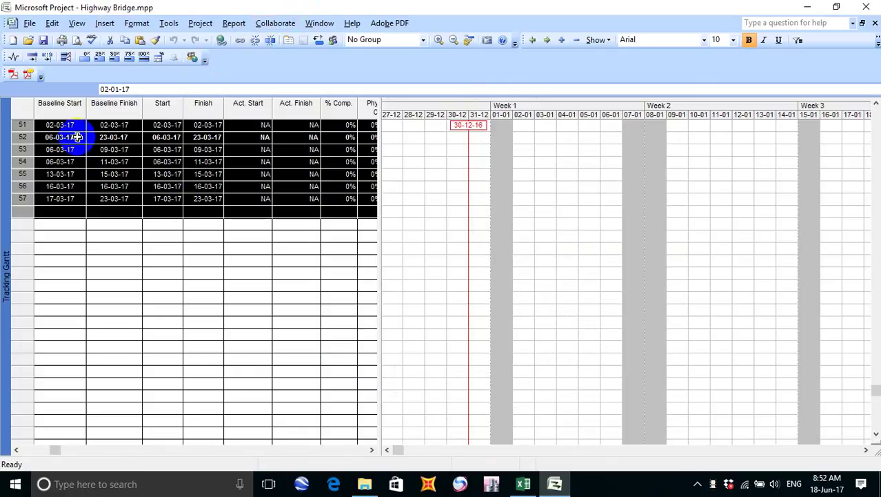
pyautogui.click(30, 25)
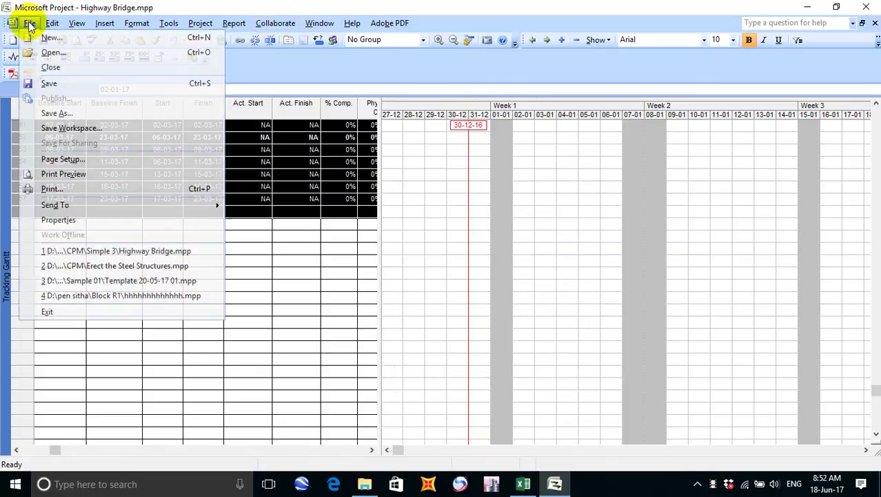
pyautogui.click(78, 114)
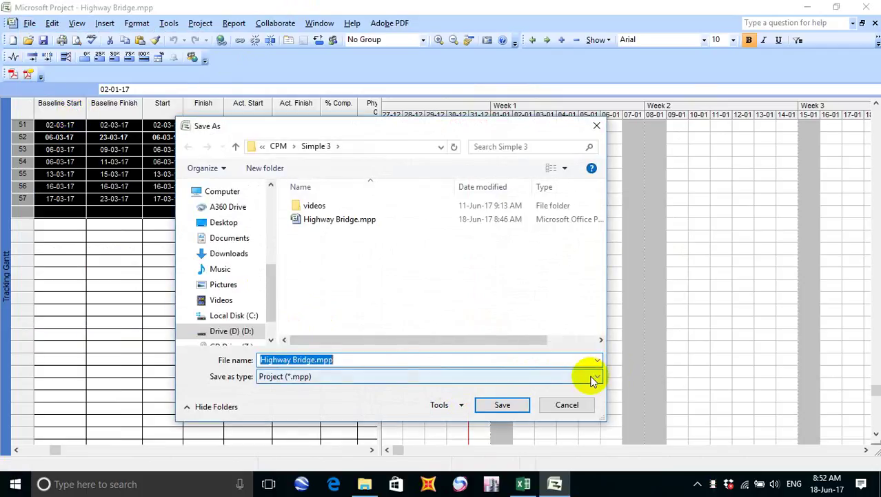
pyautogui.click(591, 377)
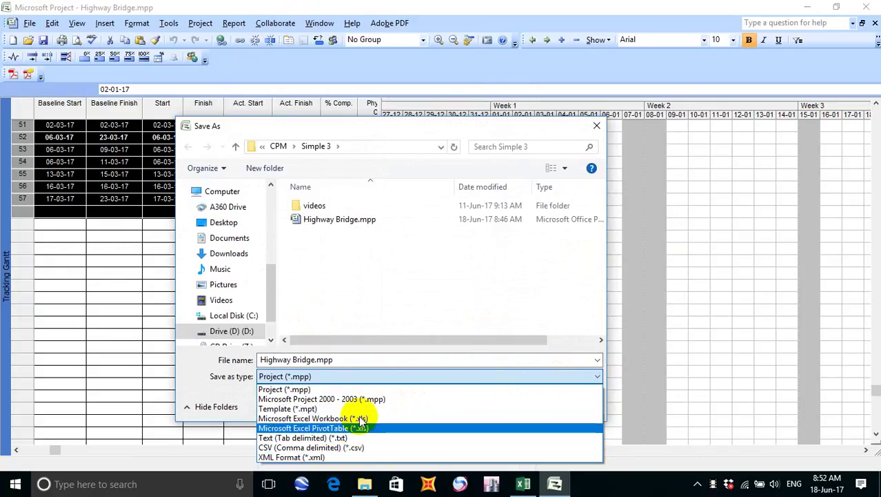
pyautogui.click(601, 127)
pyautogui.click(595, 127)
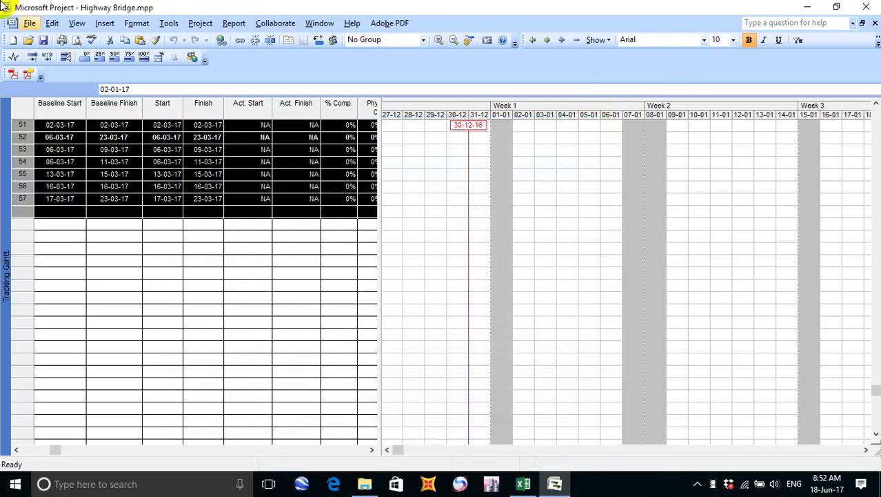
# Save the Highway Bridge project and clear the row selection in the Tracking Gantt table.
pyautogui.click(44, 40)
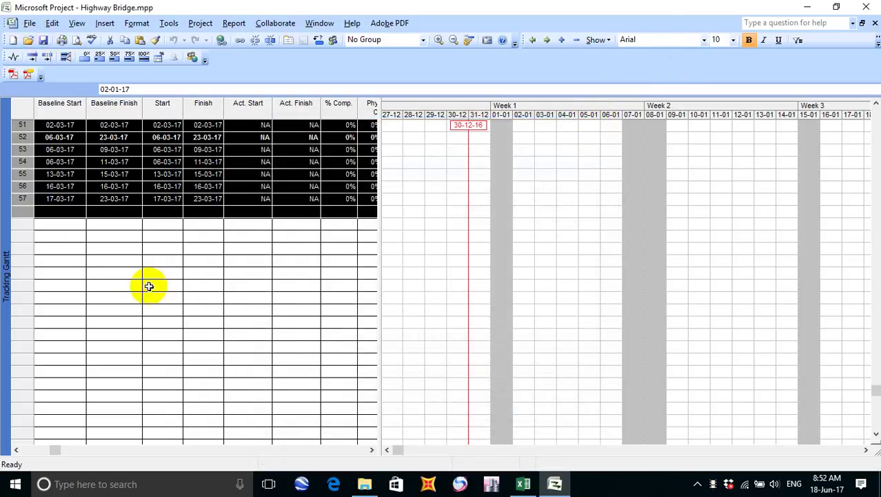
pyautogui.click(149, 286)
# Switch to Excel and review the procedure list and the pasted Tracking Gantt pictures on the MOP sheet.
pyautogui.click(523, 483)
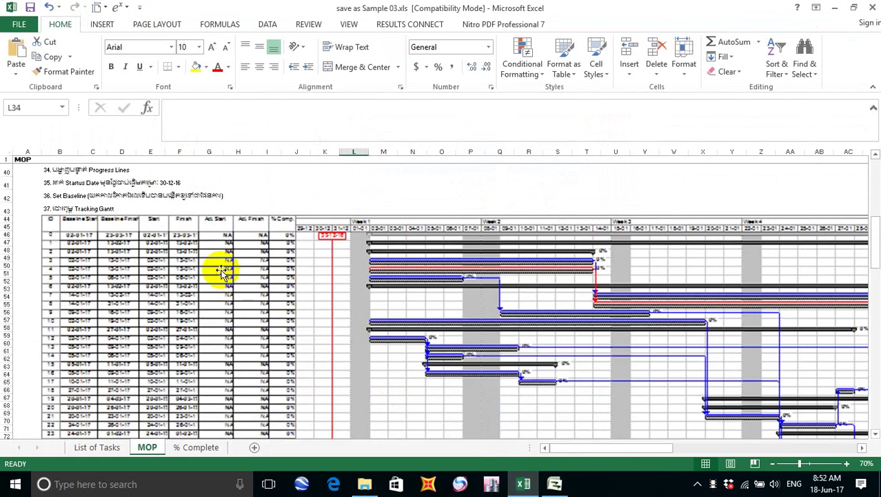
pyautogui.scroll(-20, 234, 283)
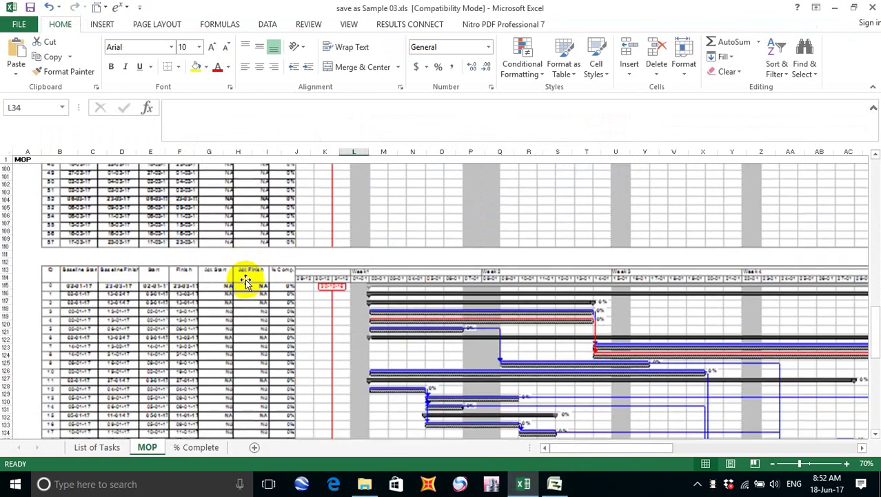
pyautogui.scroll(-5, 247, 281)
pyautogui.click(188, 276)
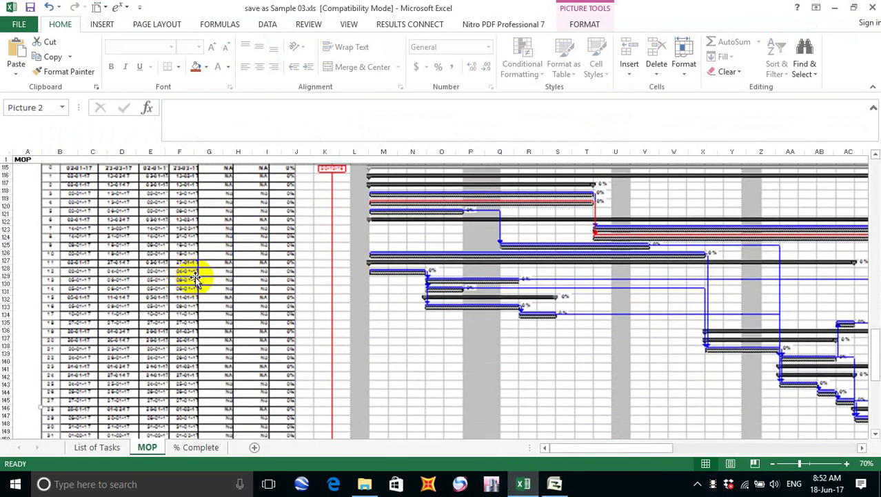
pyautogui.press('Escape')
pyautogui.scroll(17, 196, 276)
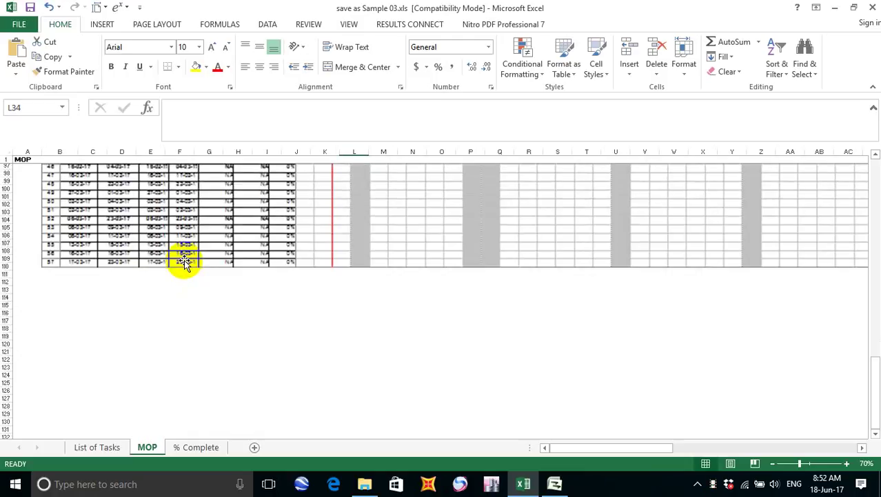
pyautogui.scroll(11, 192, 262)
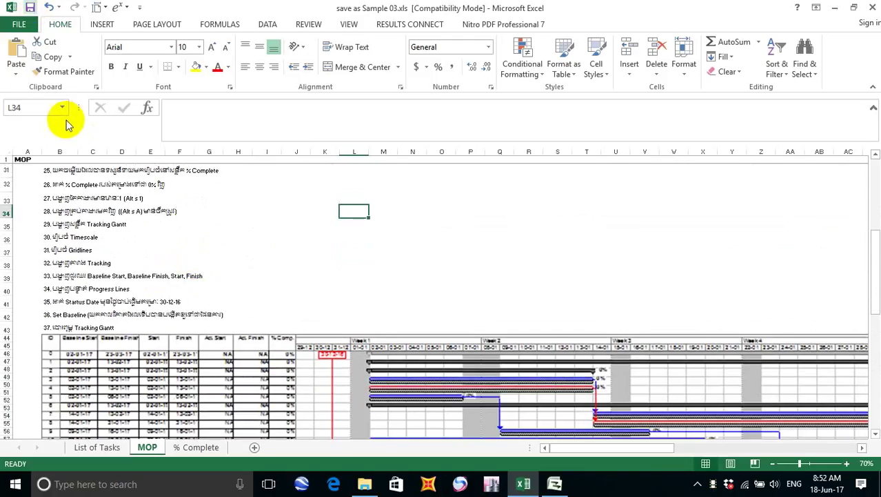
pyautogui.scroll(-1, 415, 326)
pyautogui.scroll(-3, 415, 325)
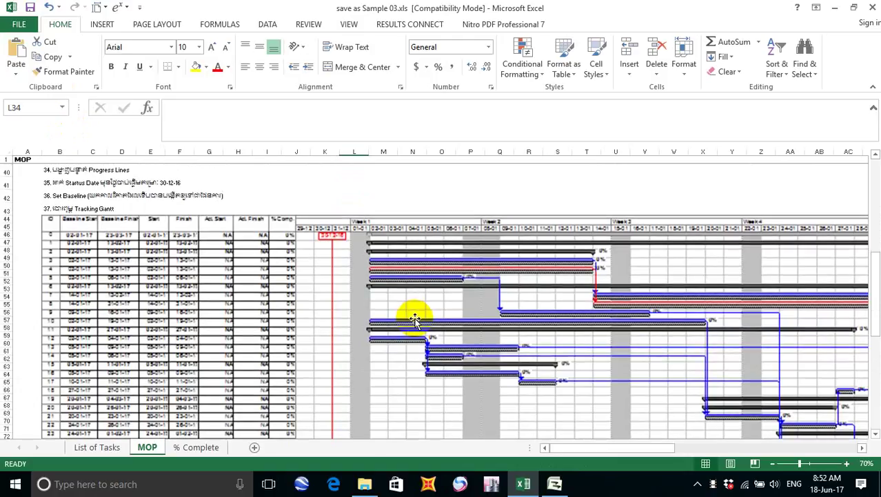
pyautogui.scroll(-1, 415, 316)
pyautogui.scroll(-3, 419, 319)
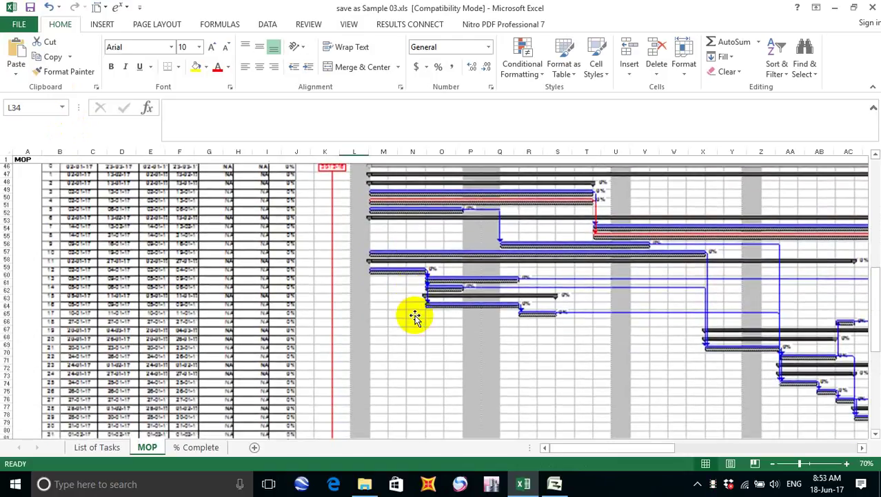
# Close the Excel workbook, and save and close the Highway Bridge project in Microsoft Project.
pyautogui.click(872, 9)
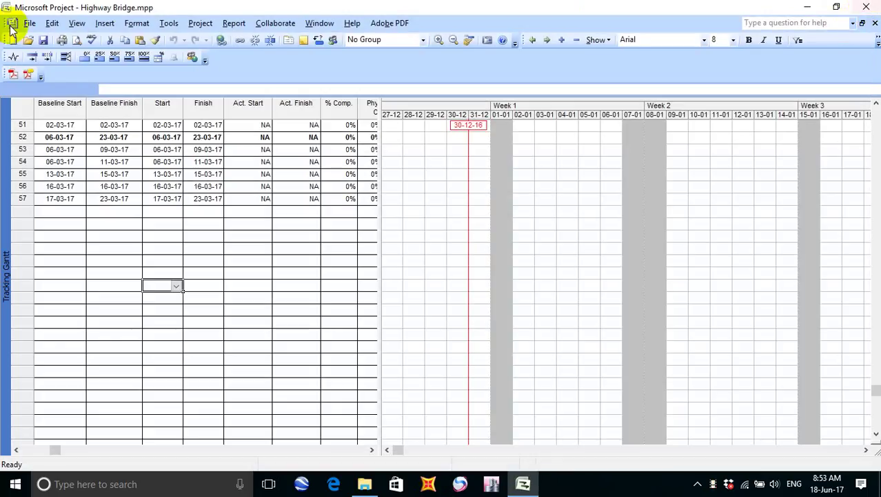
pyautogui.click(43, 39)
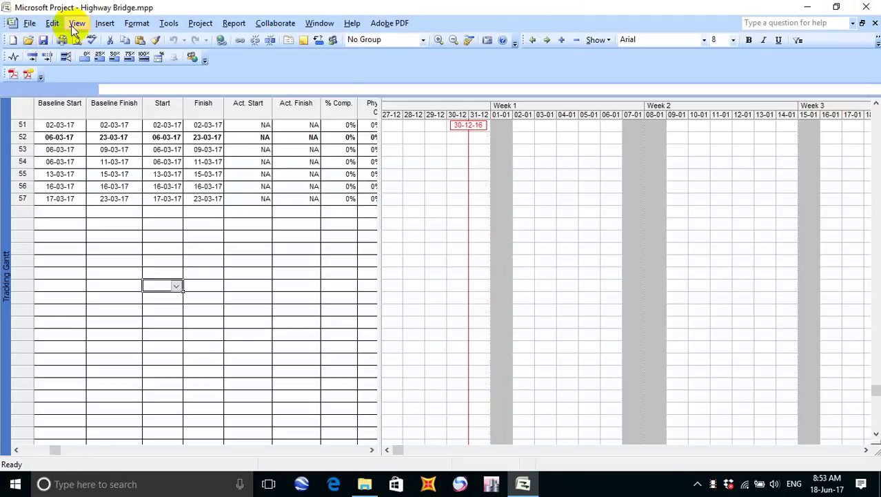
pyautogui.click(871, 5)
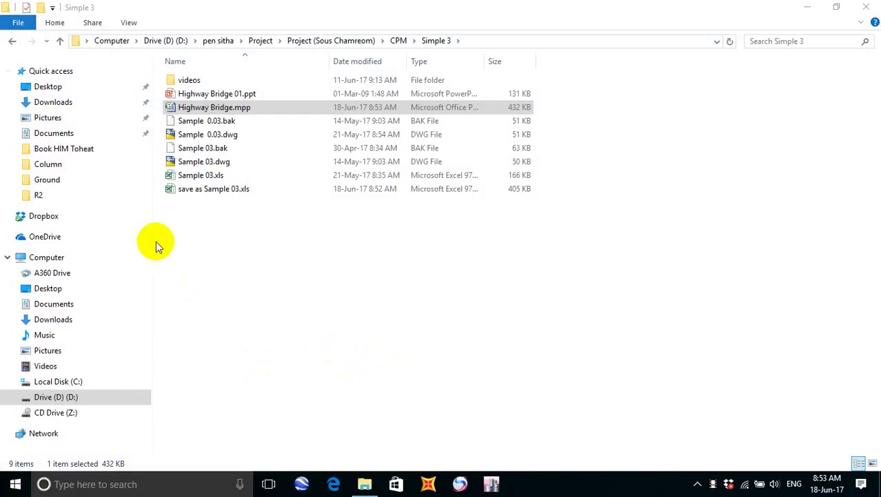
# In File Explorer, deselect the project file and go back from the Simple 3 folder to the CPM folder.
pyautogui.click(205, 231)
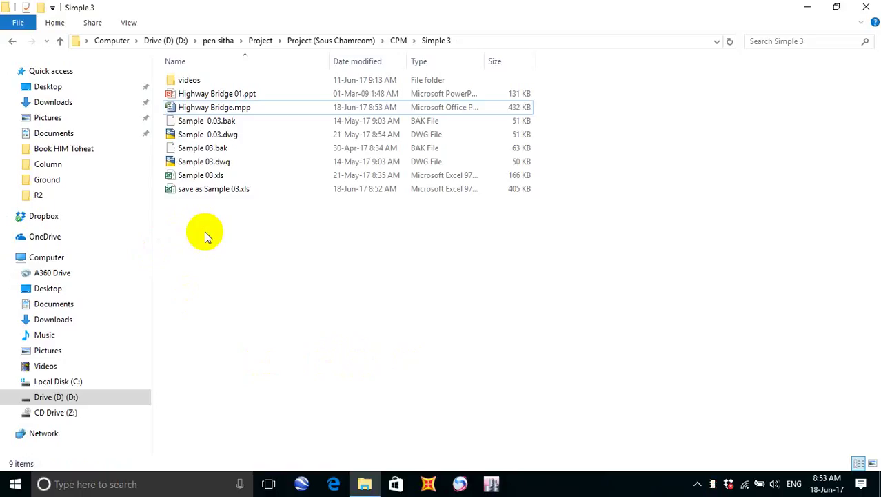
pyautogui.click(12, 42)
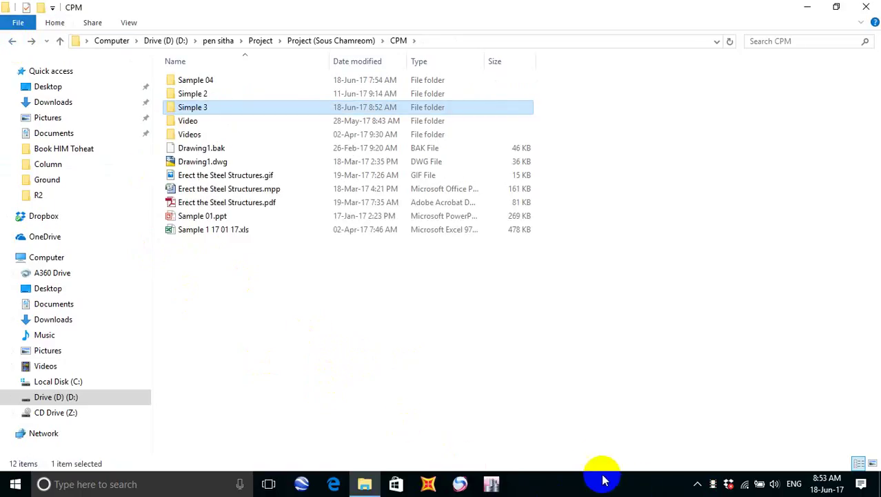